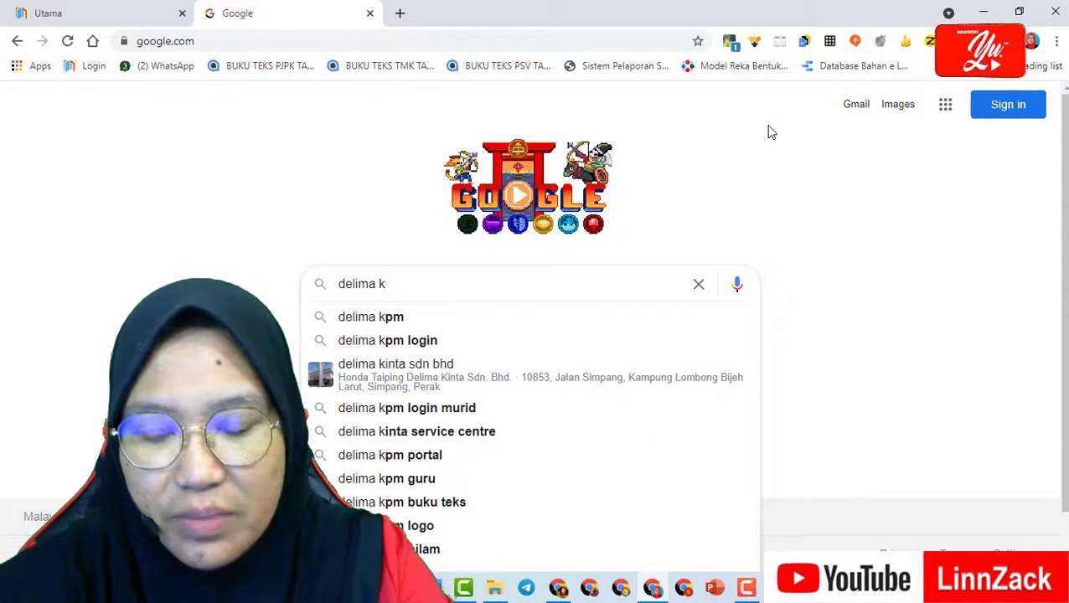
- Search the web for "delima kpm" and log in to the DELIMa portal with the first saved Google account
type("pm")
key("Return")
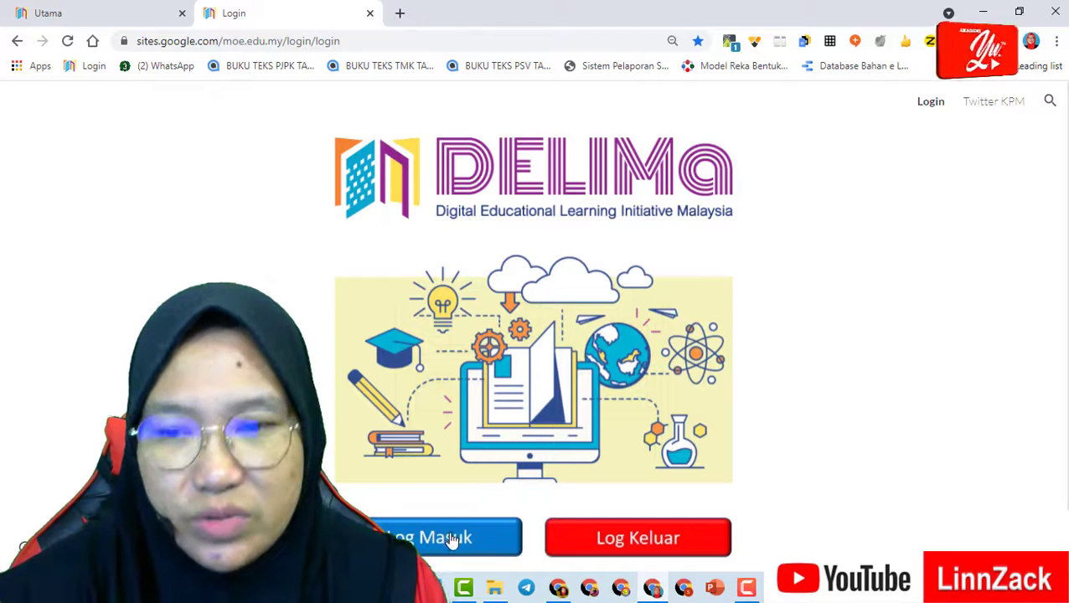
left_click(453, 540)
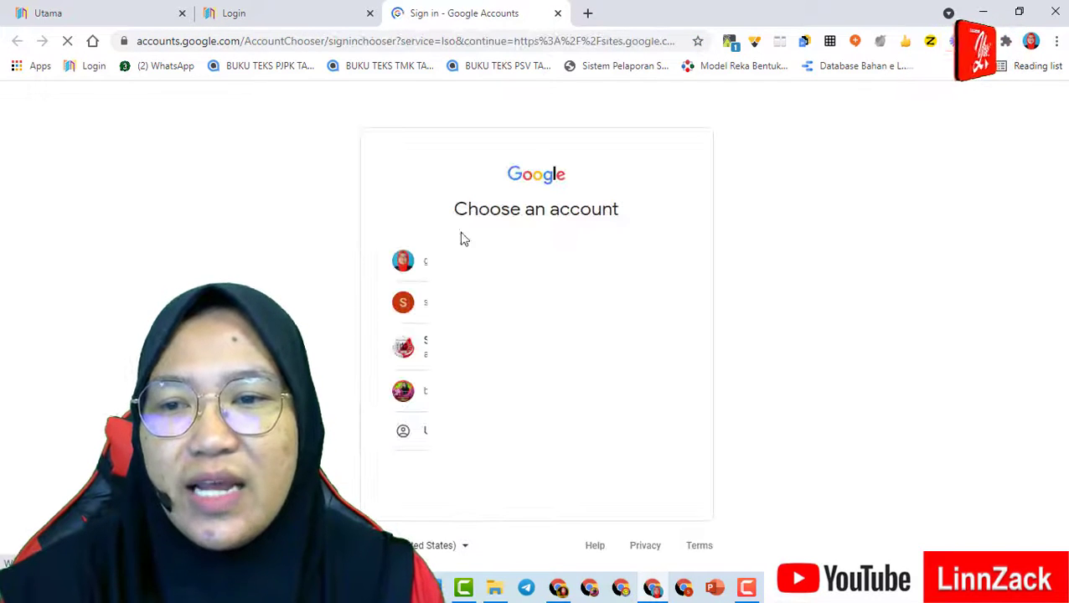
left_click(390, 294)
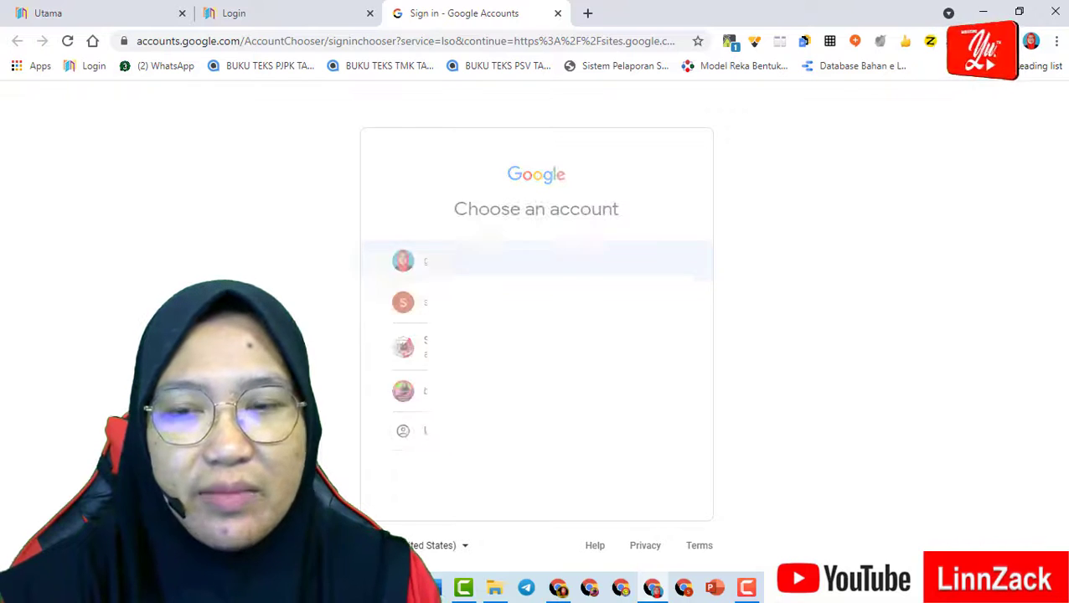
left_click(451, 261)
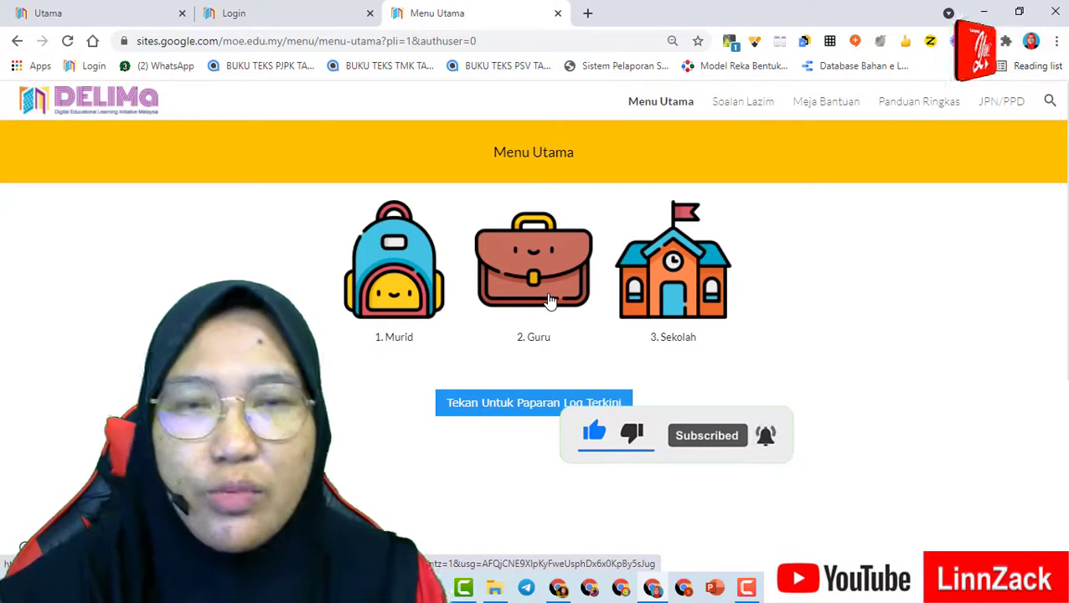
- Open Canva from the list of other applications in DELIMa's teacher (Guru) section
left_click(550, 299)
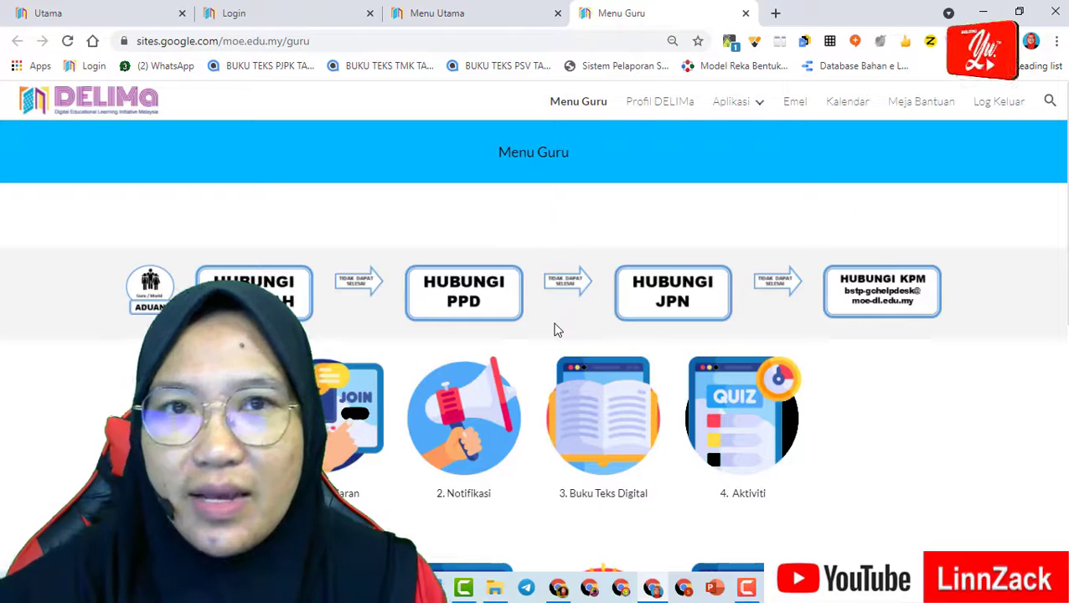
scroll(576, 344, "down", 2)
scroll(578, 341, "down", 1)
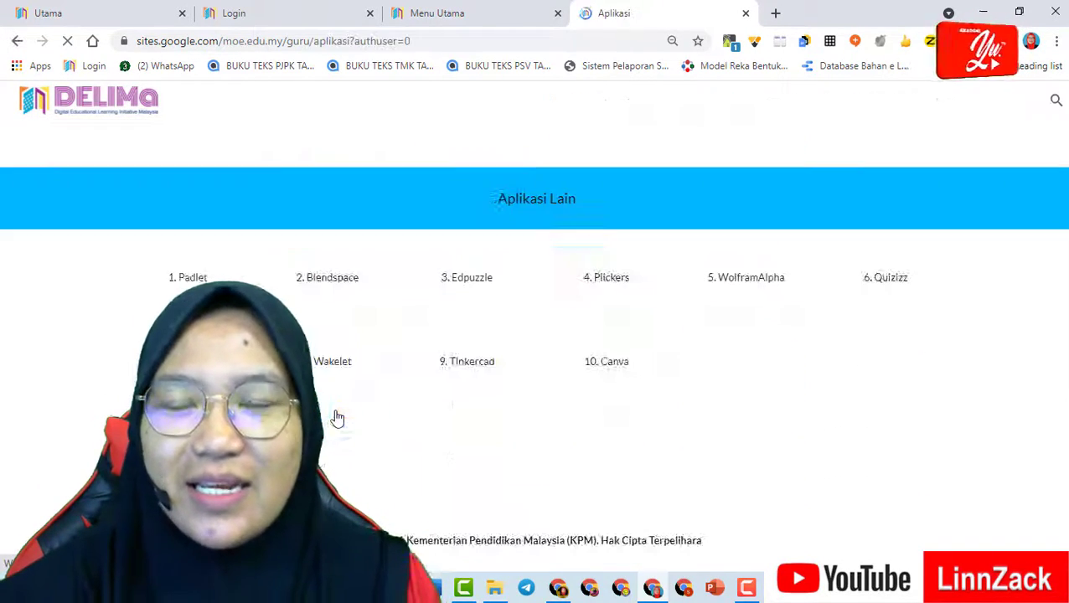
scroll(645, 425, "down", 2)
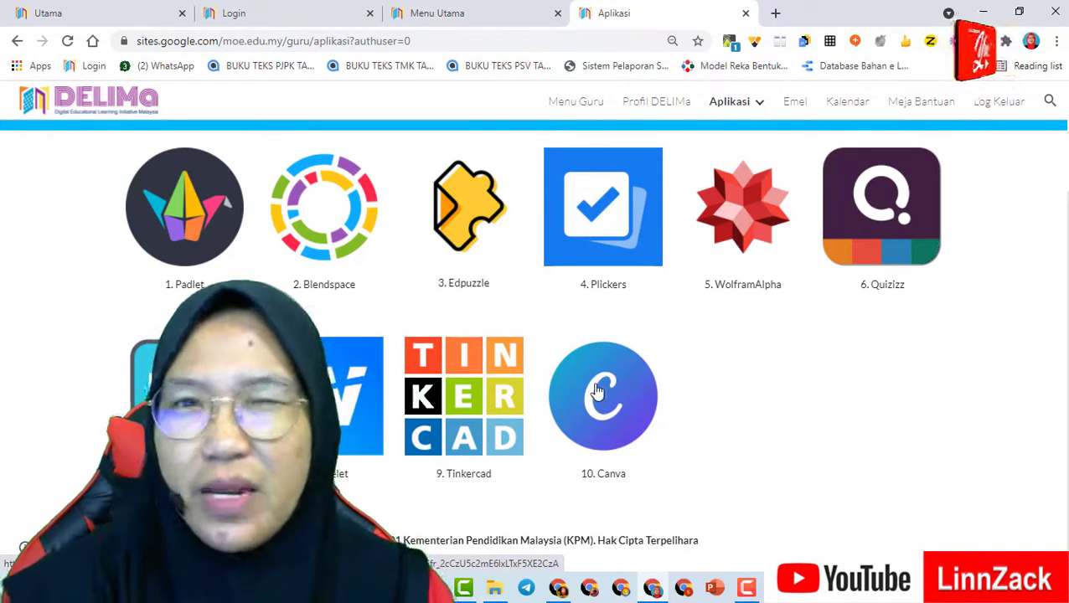
left_click(597, 392)
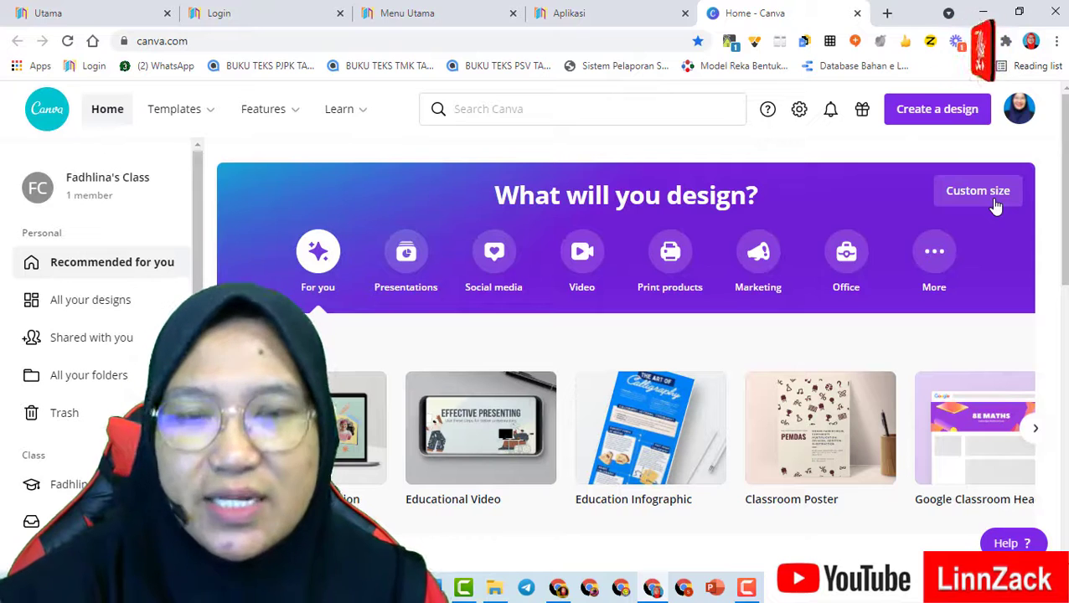
- Look through the available design types and create a new blank Worksheet design
left_click(965, 118)
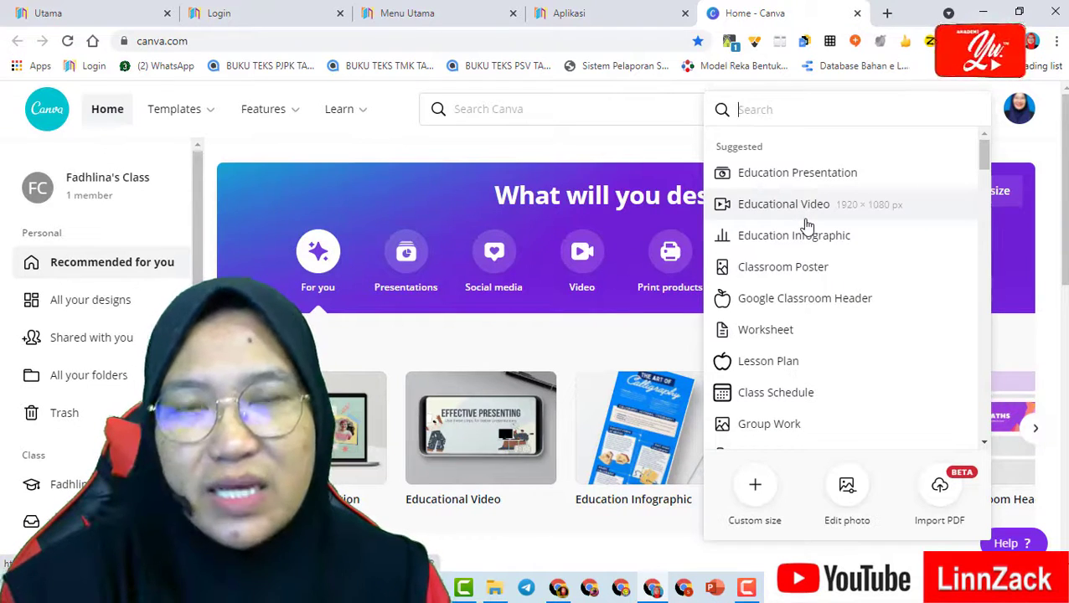
scroll(860, 267, "down", 3)
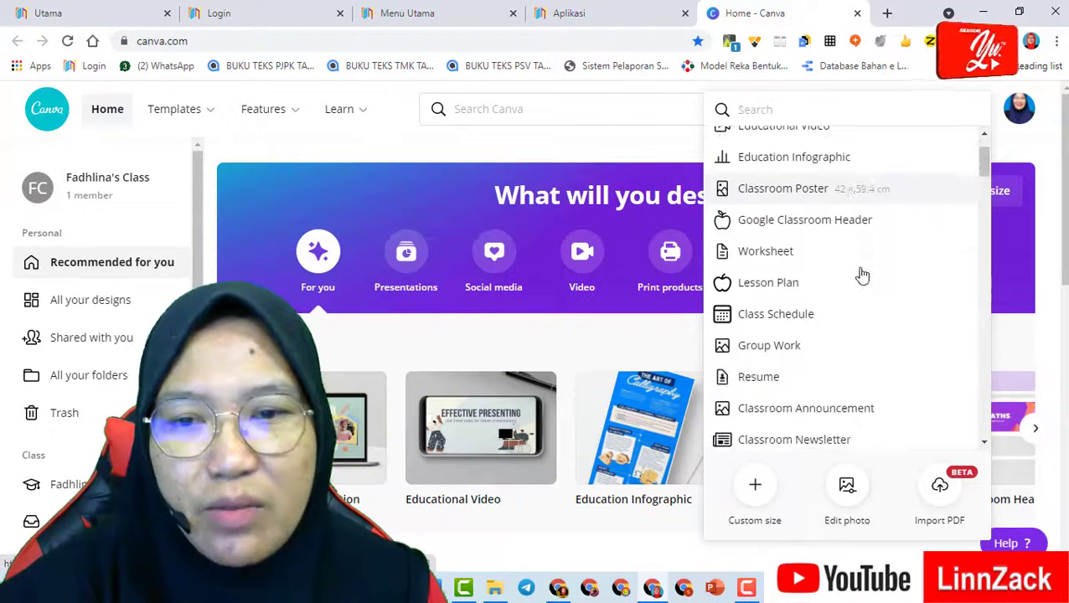
scroll(862, 275, "down", 5)
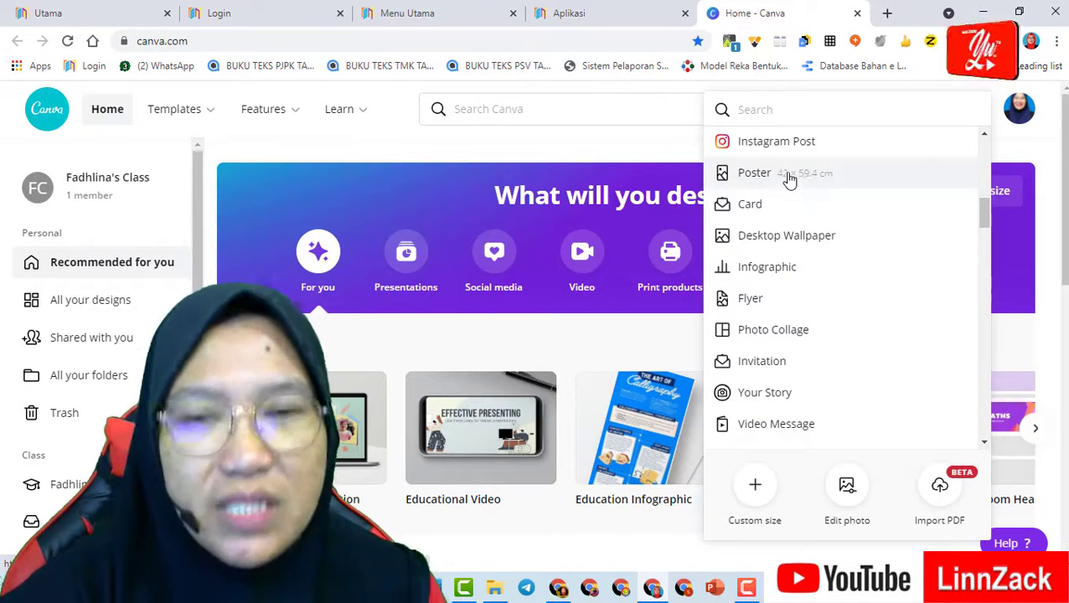
scroll(818, 196, "up", 8)
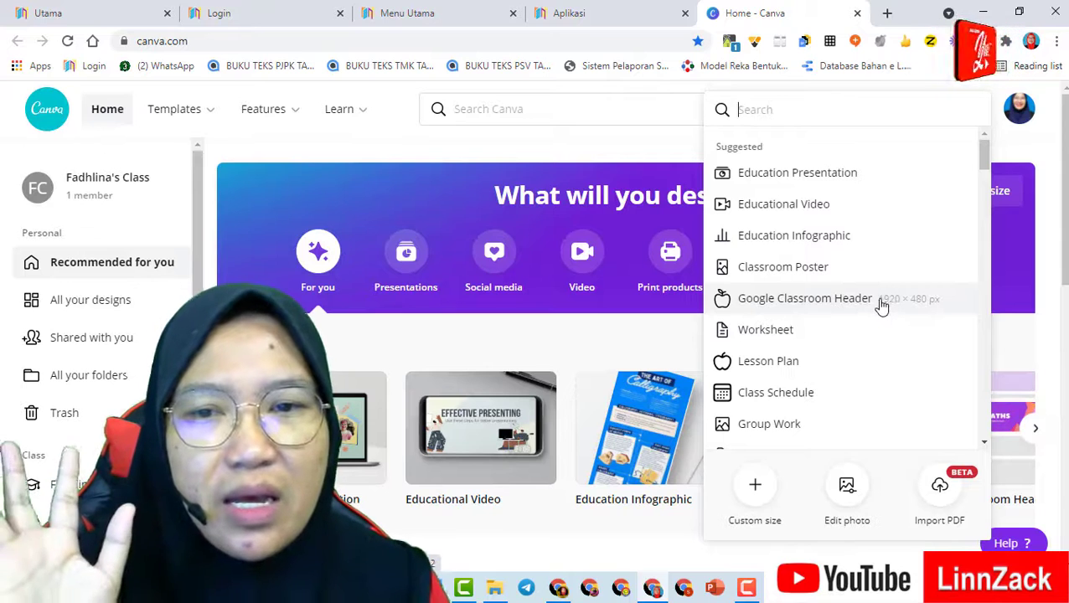
left_click(837, 334)
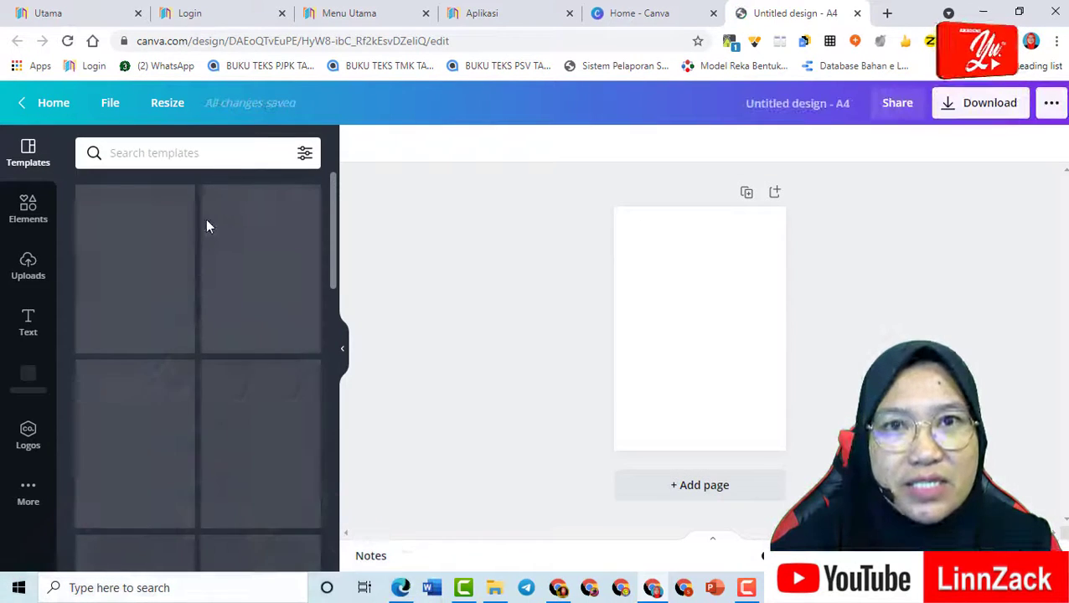
- Browse the worksheet templates, including the social studies, science and maths examples
scroll(186, 436, "down", 10)
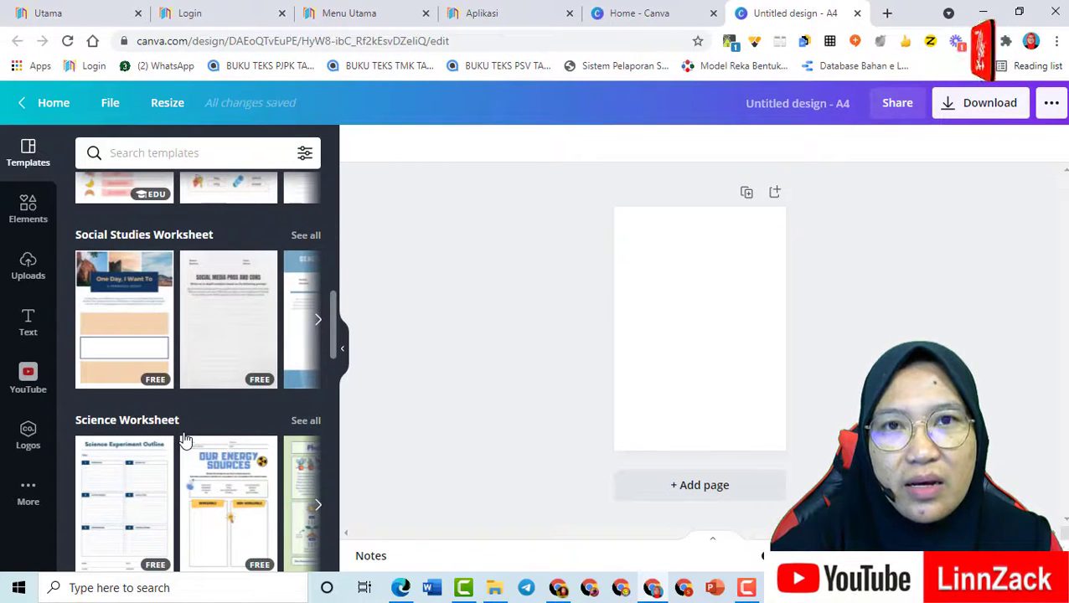
scroll(186, 440, "down", 2)
scroll(186, 440, "down", 5)
scroll(220, 456, "down", 5)
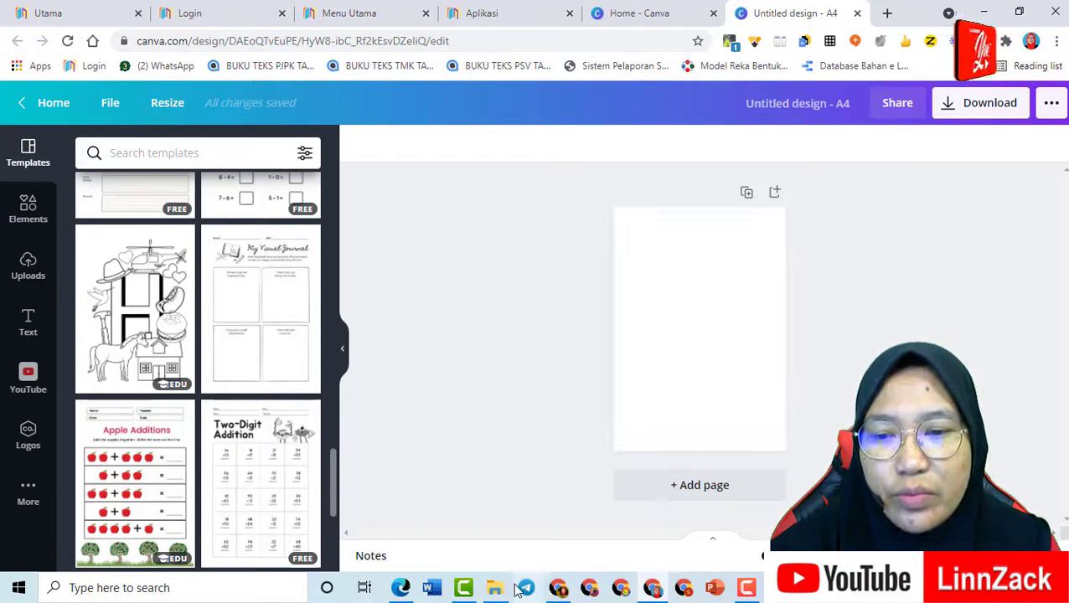
- Switch to the Pendidikan Seni Visual textbook PDF in Edge, review pages 70 to 72, and return to the Canva design
left_click(400, 587)
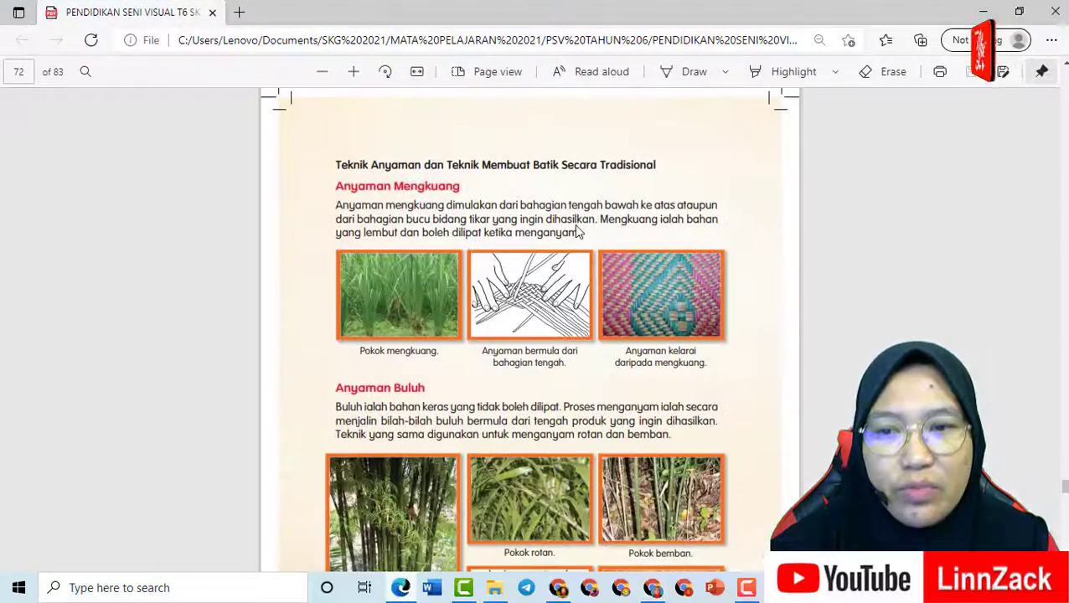
scroll(569, 329, "up", 6)
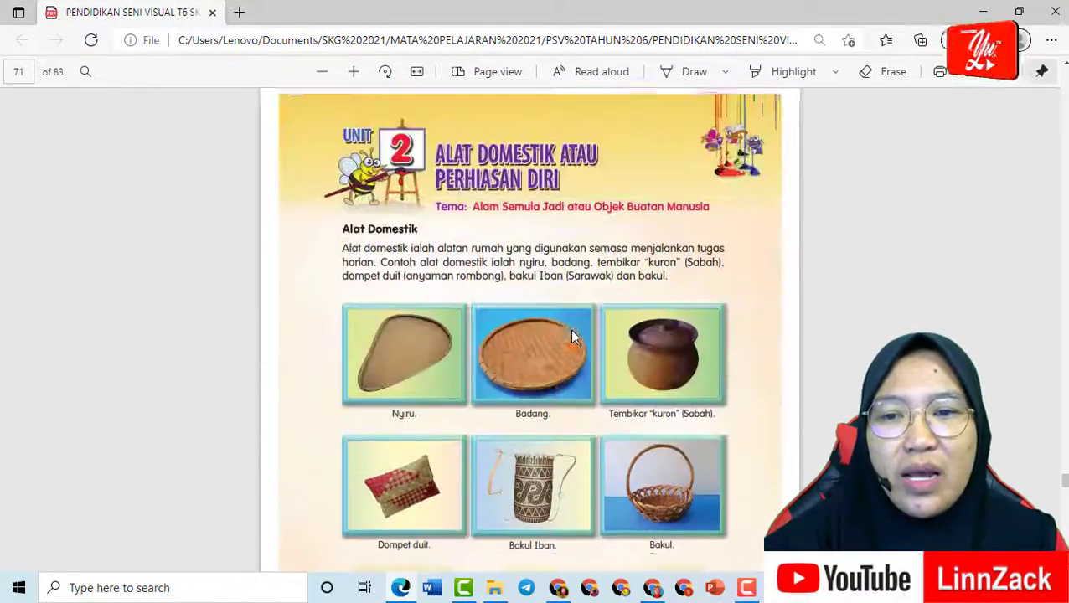
scroll(572, 335, "up", 5)
scroll(570, 352, "up", 7)
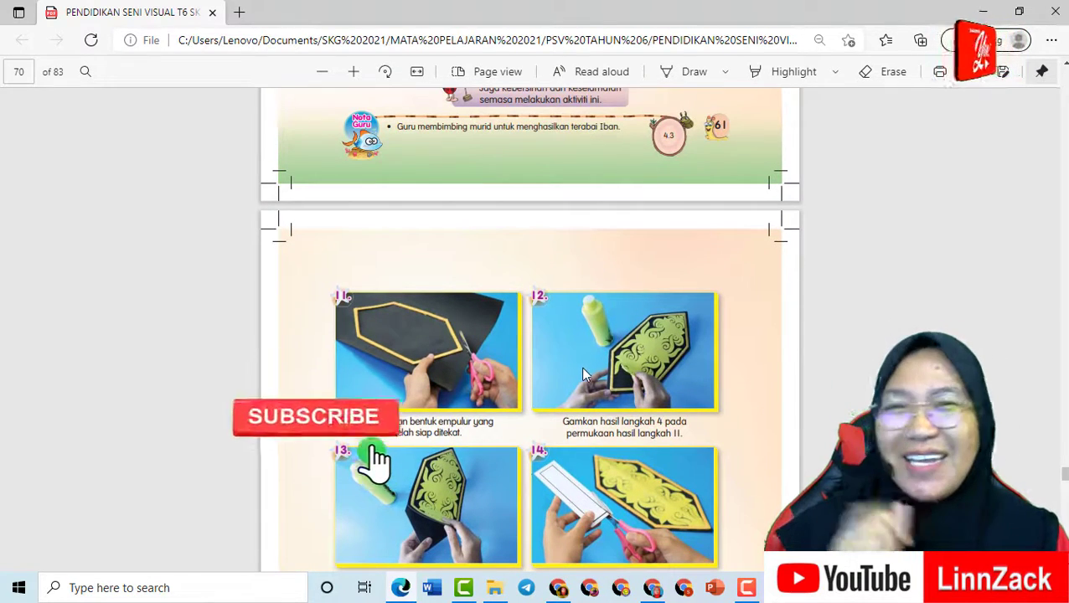
scroll(588, 374, "down", 2)
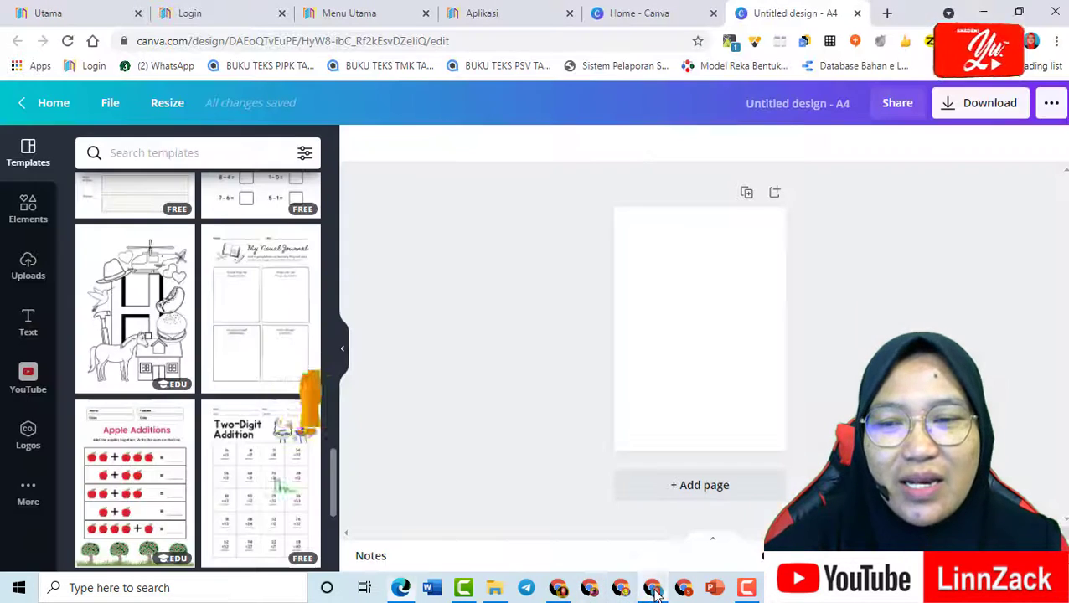
left_click(650, 589)
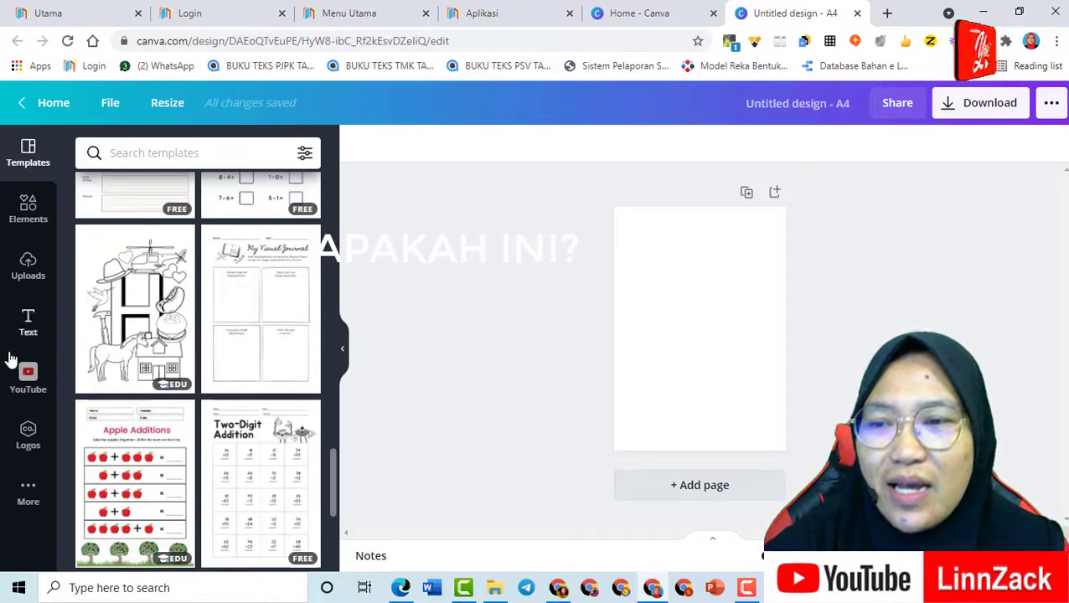
- Add a heading to the blank page with the text "PENDIDIKAN SENI VISUAL TAHUN 6"
left_click(28, 327)
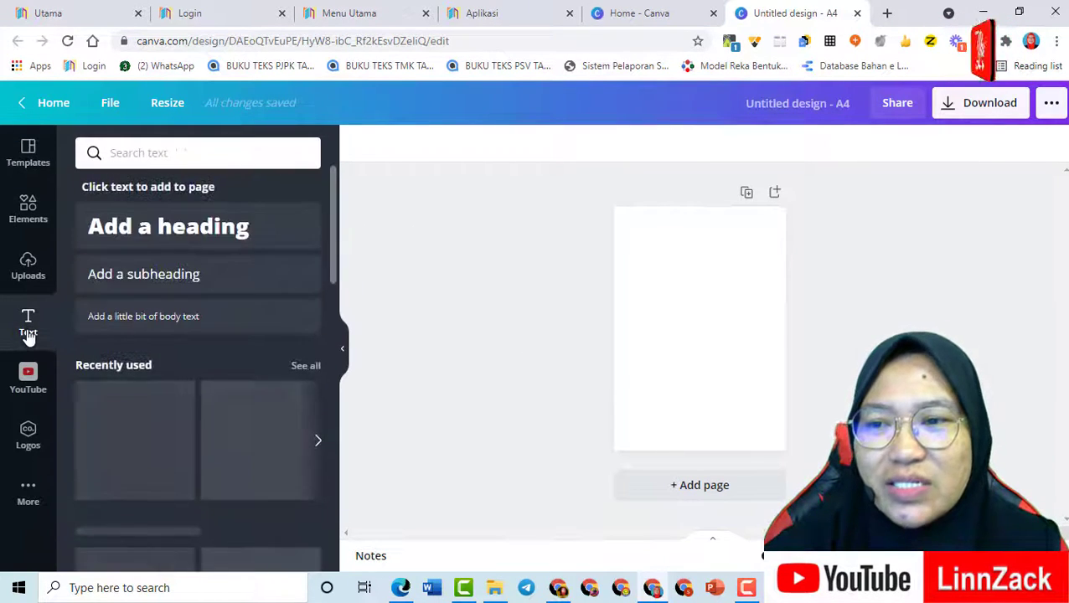
left_click(196, 242)
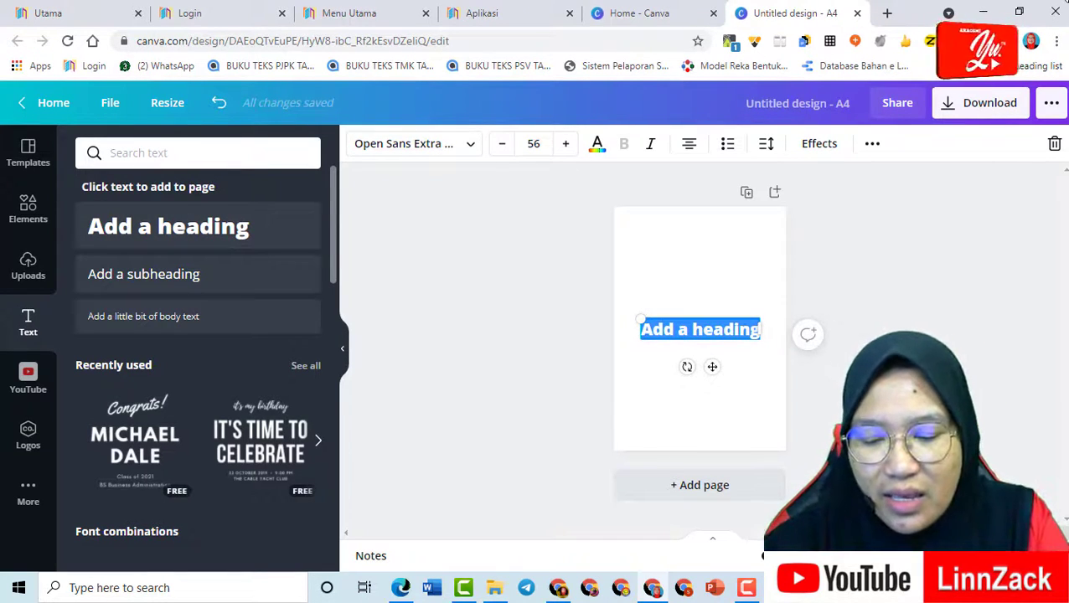
type("PE")
type("NDIDIKAN SENI V")
type("ISU")
type("AL A")
type("TAHUN 6")
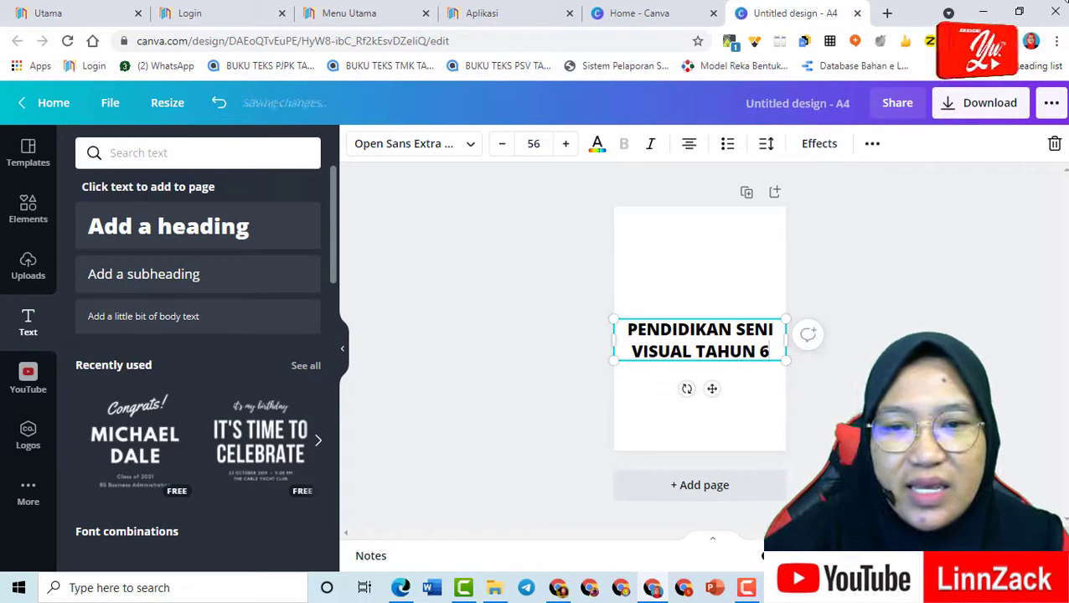
- Change the font of the whole heading to Genty Sans
left_click_drag(711, 355, 503, 240)
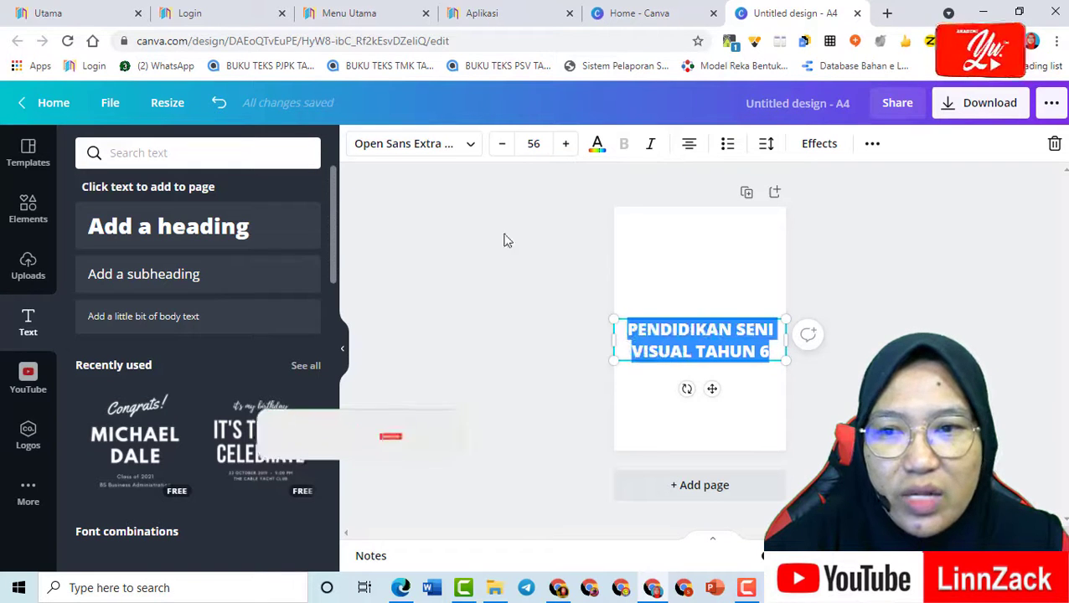
left_click(471, 146)
scroll(157, 411, "down", 3)
scroll(160, 423, "up", 3)
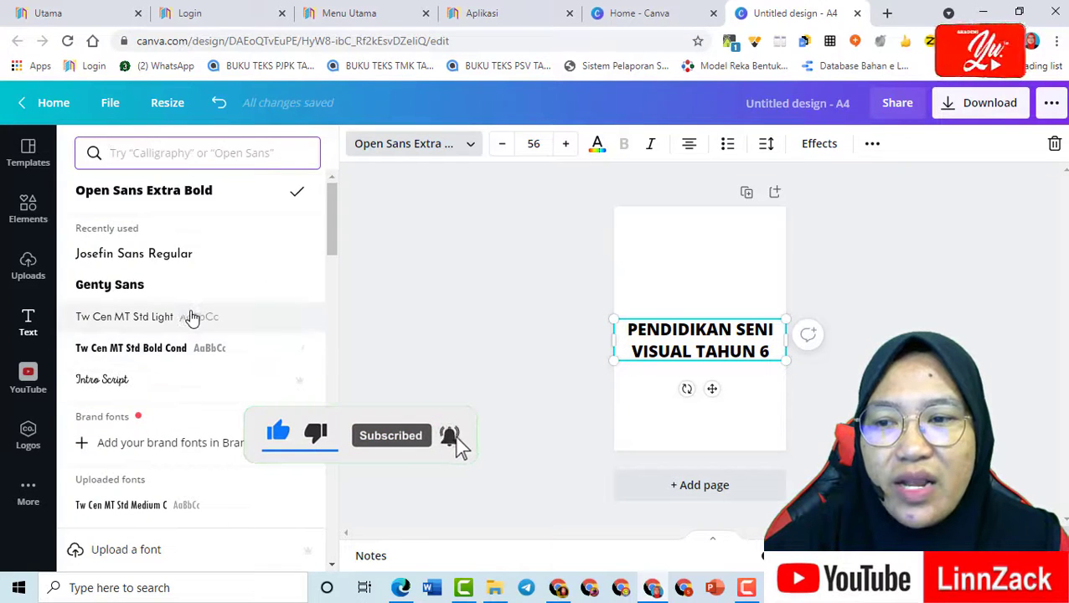
scroll(191, 326, "down", 10)
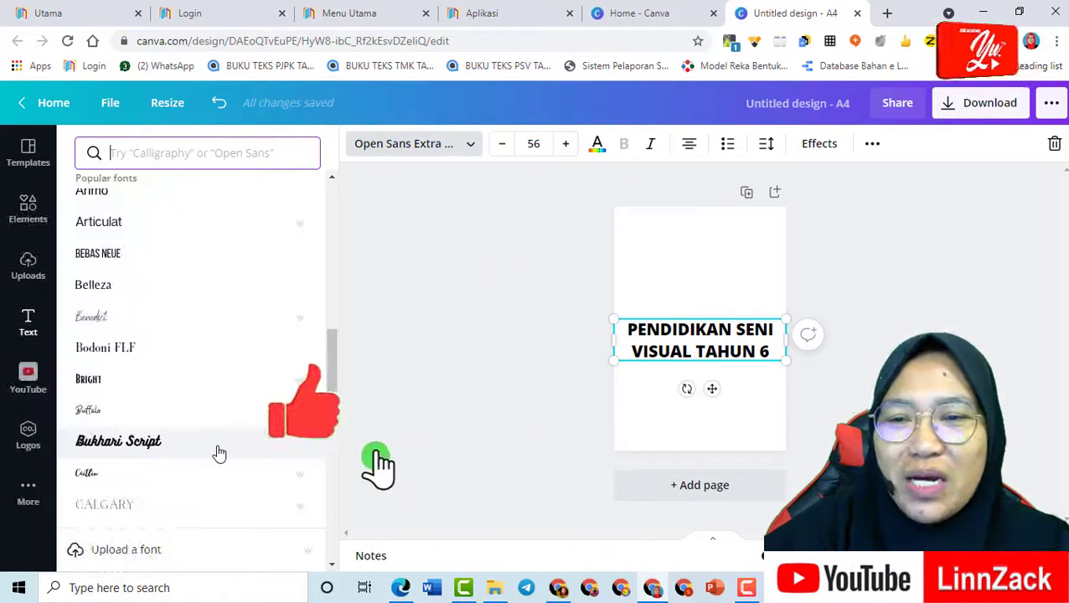
left_click_drag(769, 355, 622, 329)
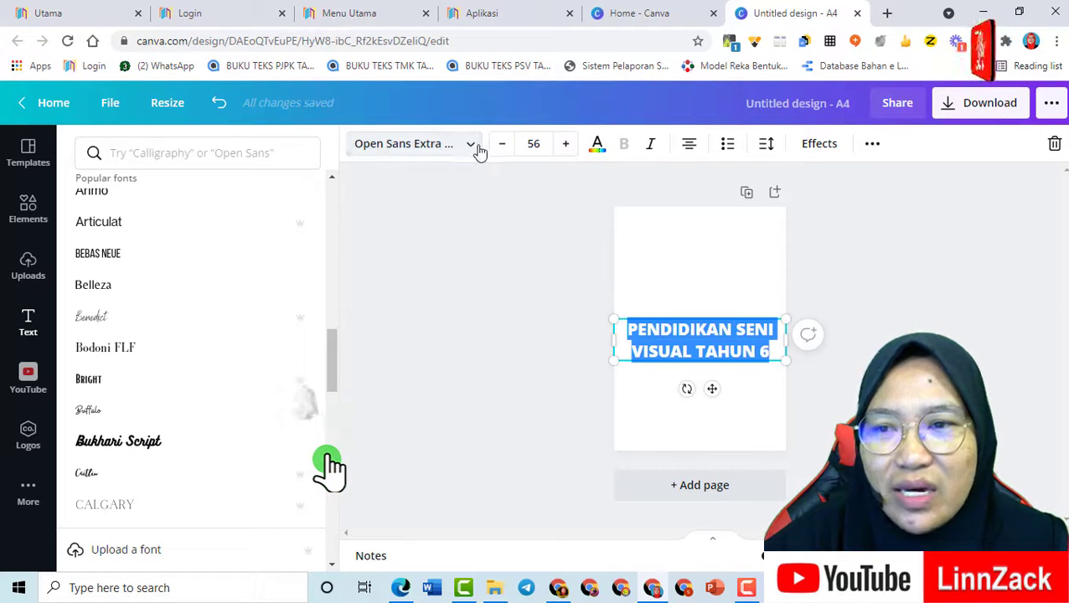
scroll(159, 472, "down", 2)
scroll(158, 471, "up", 10)
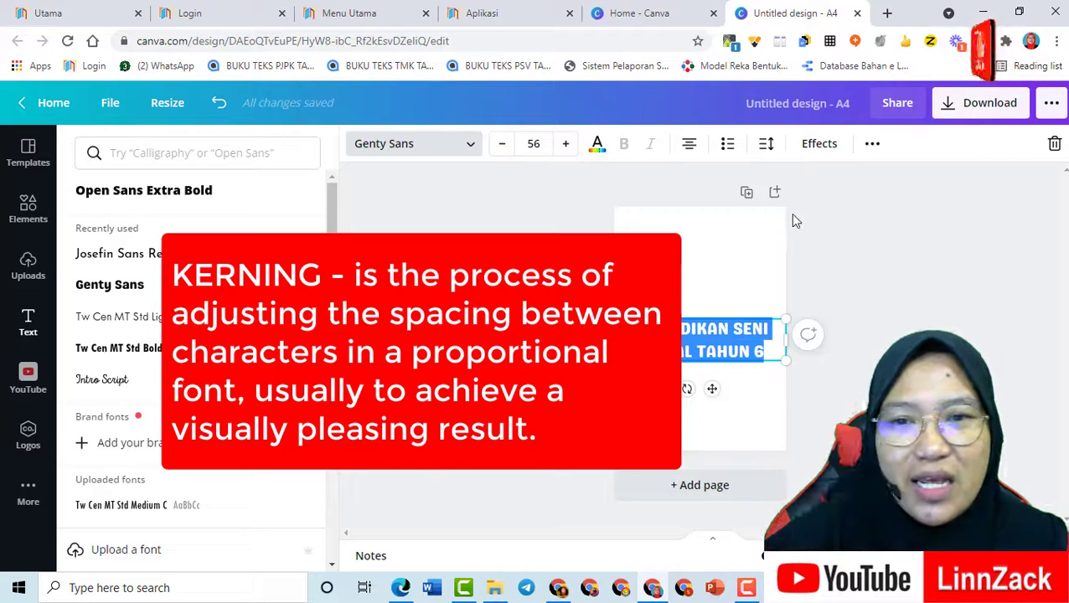
- Set the heading's line spacing to 1.05 and scale its text box down slightly, to font size 54.2
left_click(766, 146)
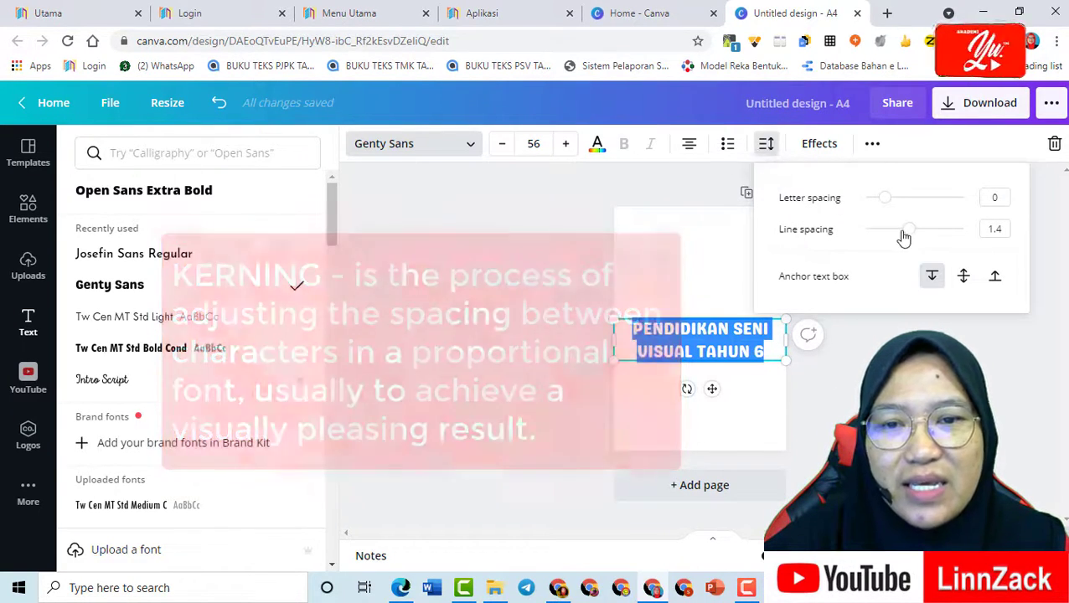
left_click_drag(905, 237, 895, 242)
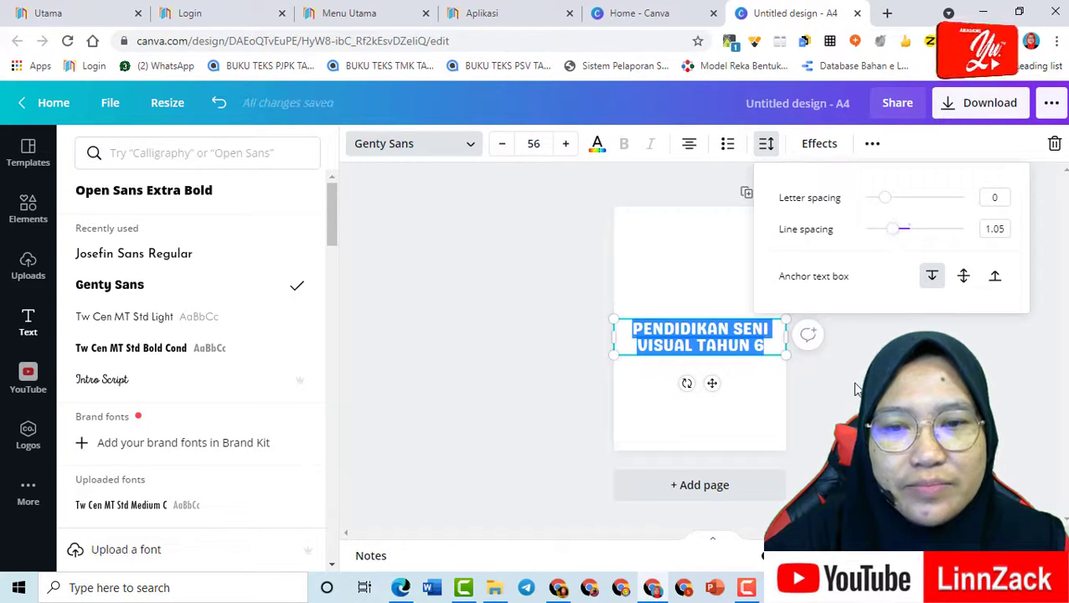
left_click(788, 353)
left_click_drag(803, 374, 770, 370)
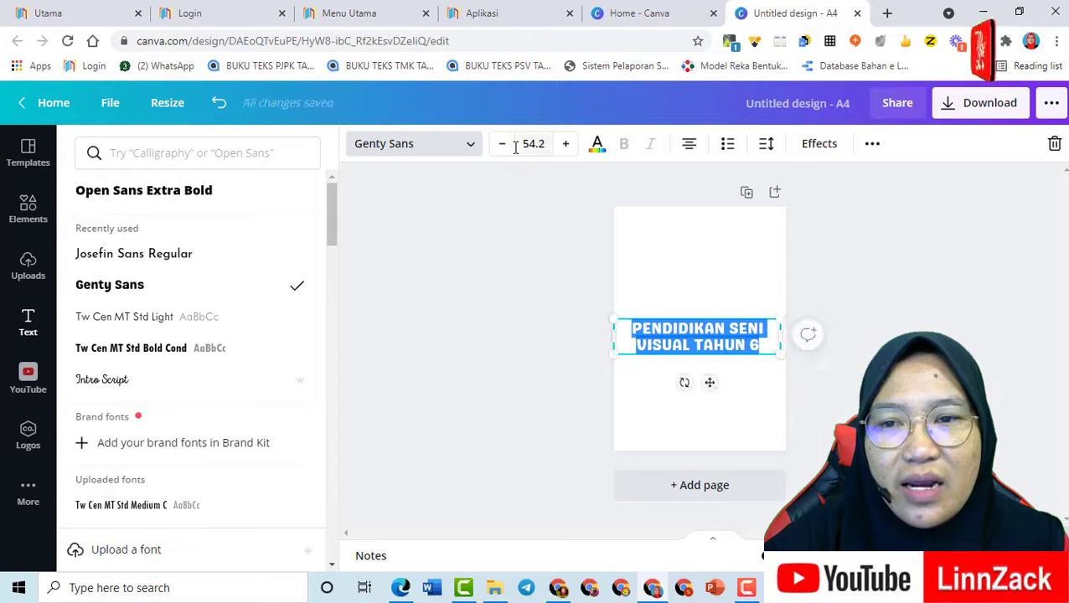
- Set the heading's font size to 45 and move it up, centred near the top of the page
left_click(545, 144)
left_click(521, 143)
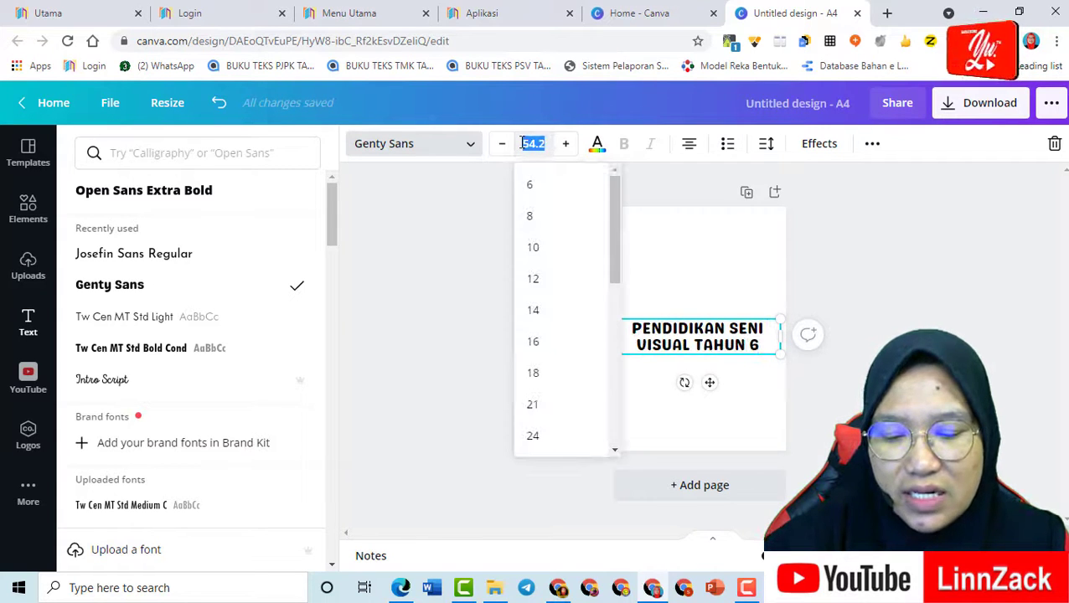
type("45")
key("Return")
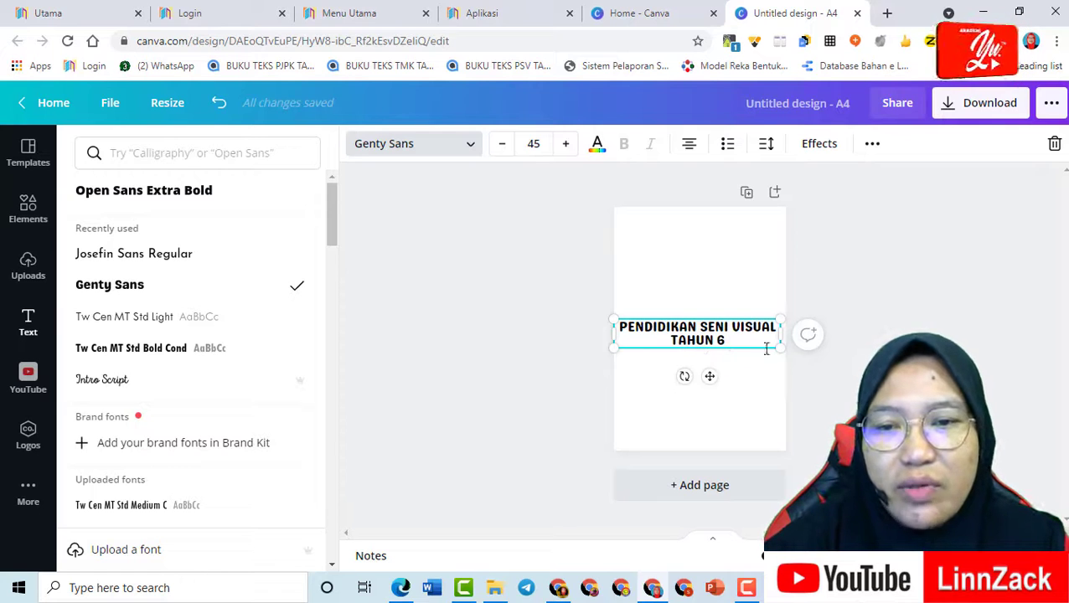
left_click_drag(806, 377, 708, 296)
left_click(907, 334)
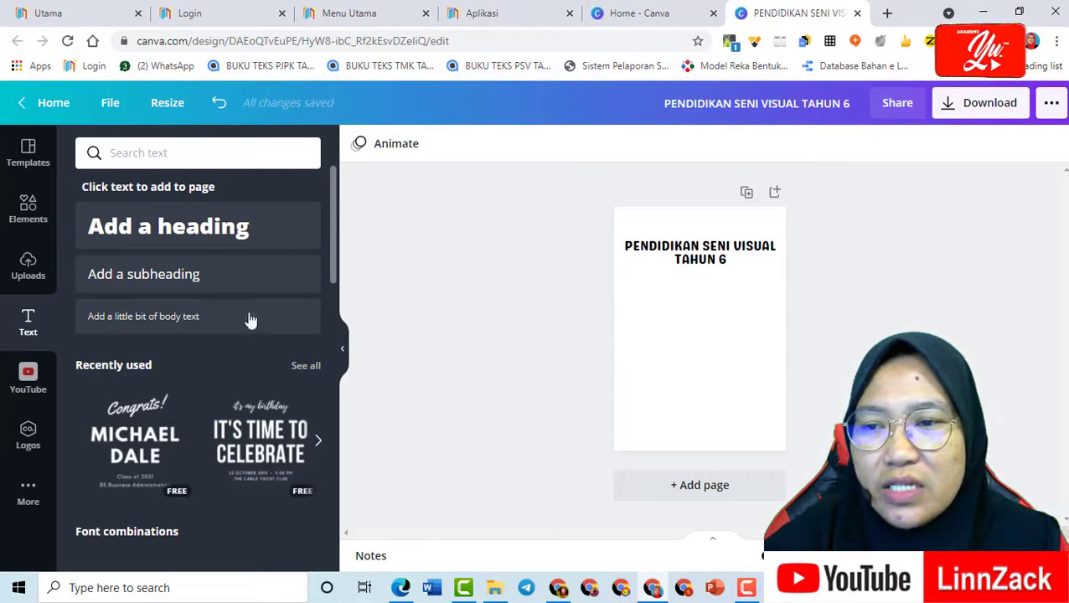
- Add a subheading with the text "ARCA MERDEKA", enlarge it to font size 53.6 and centre it just below the heading
left_click(188, 290)
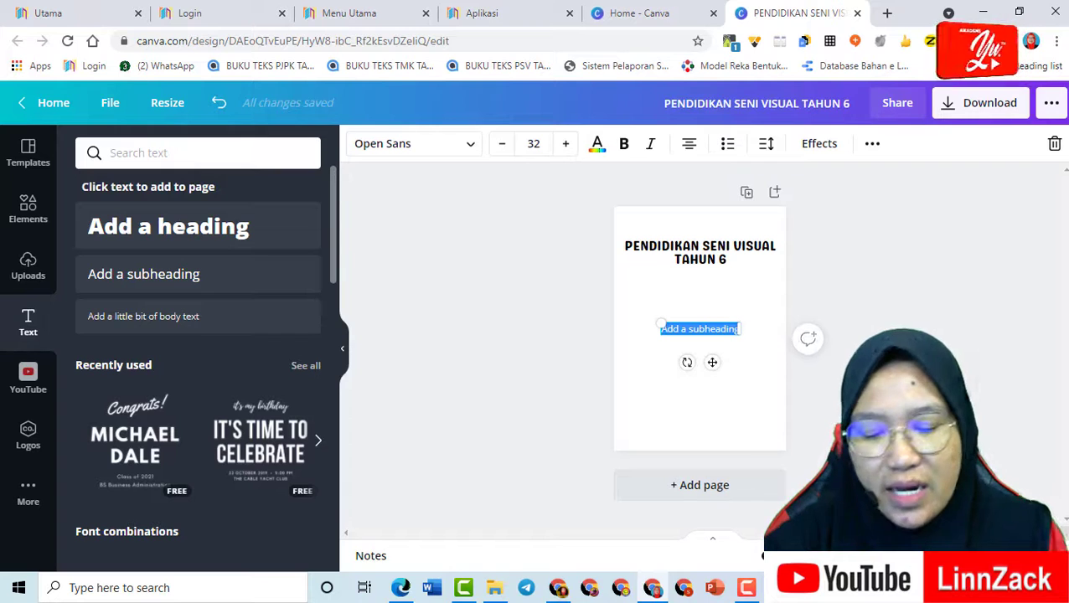
key("BackSpace")
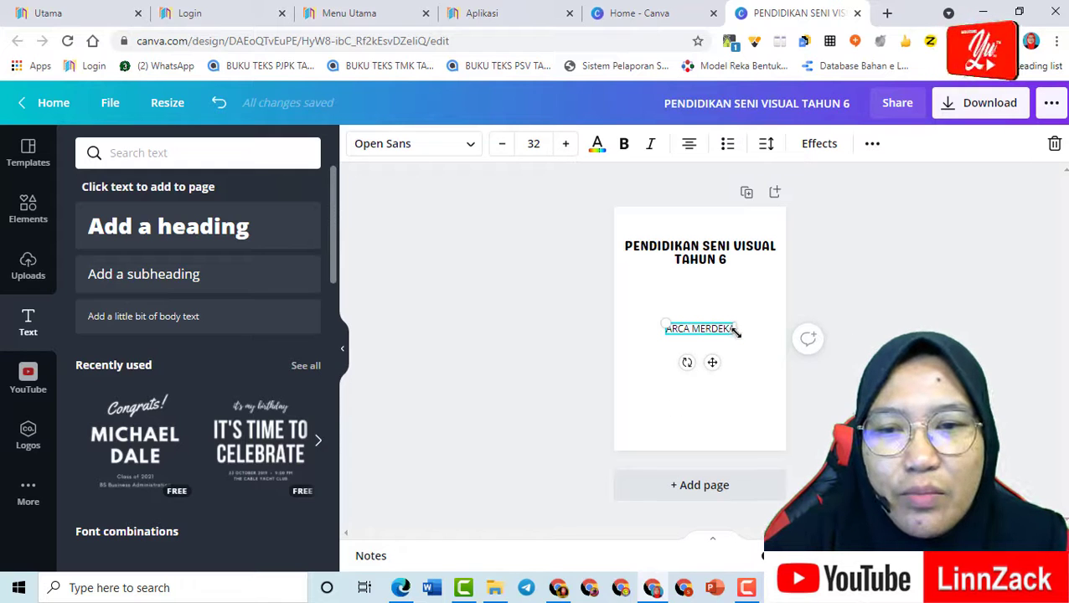
left_click_drag(741, 343, 777, 384)
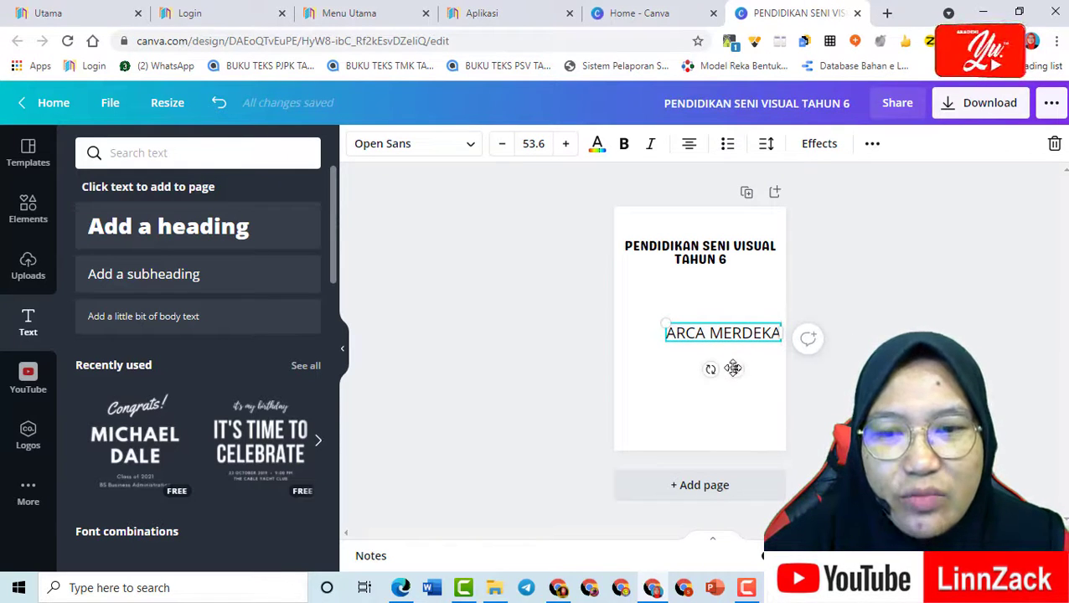
left_click_drag(713, 349, 712, 336)
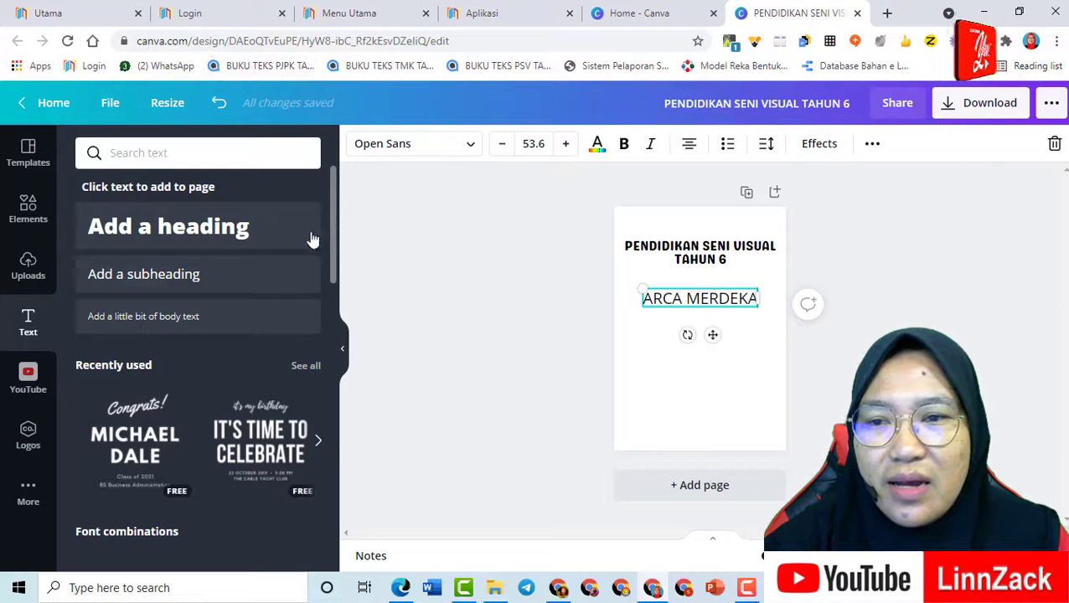
- Change the font of the "ARCA MERDEKA" subheading to Genty Sans
triple_click(715, 297)
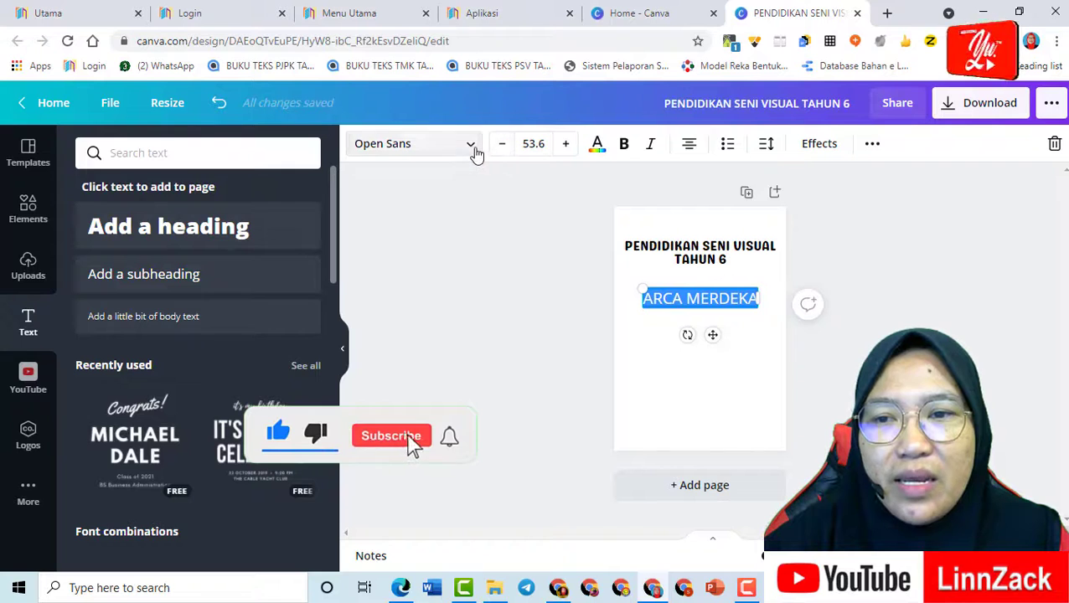
left_click(473, 151)
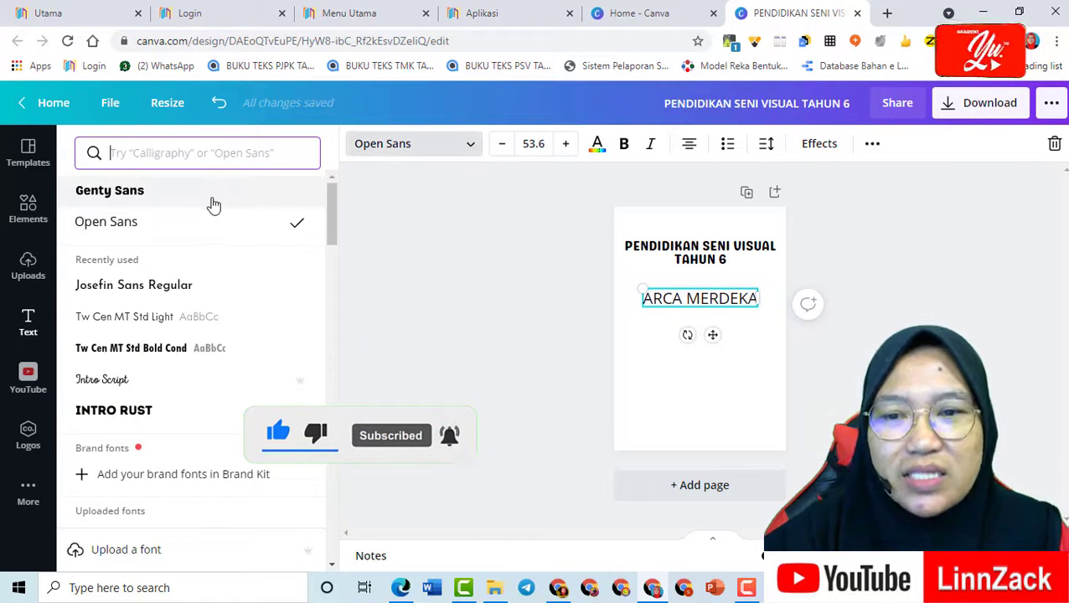
left_click(212, 200)
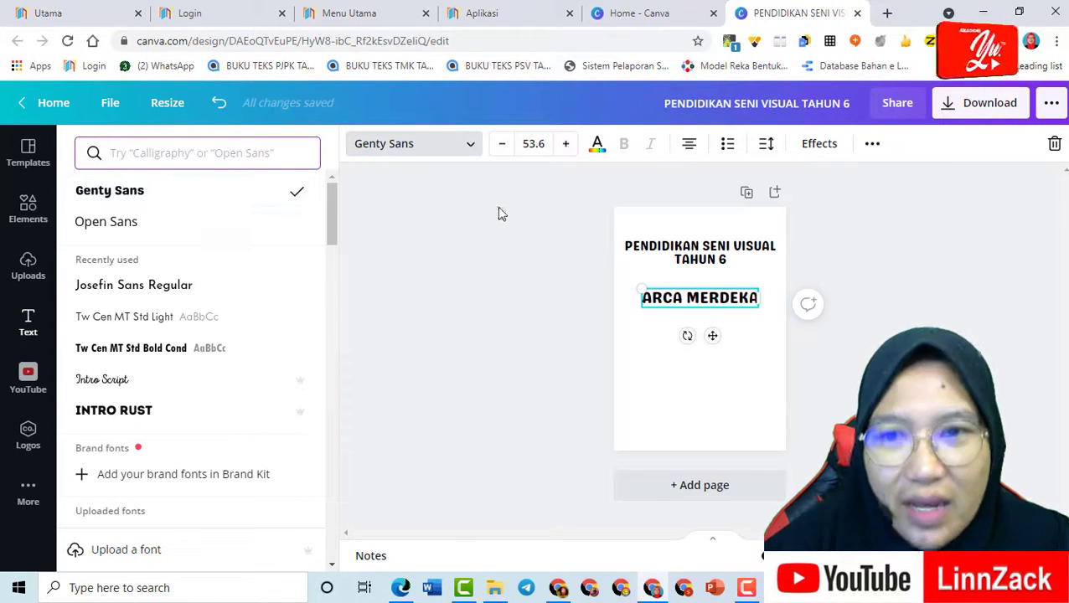
- Set the "ARCA MERDEKA" subheading to font size 50 and scale its text box up on both sides to about size 63.4
left_click(504, 150)
left_click(553, 144)
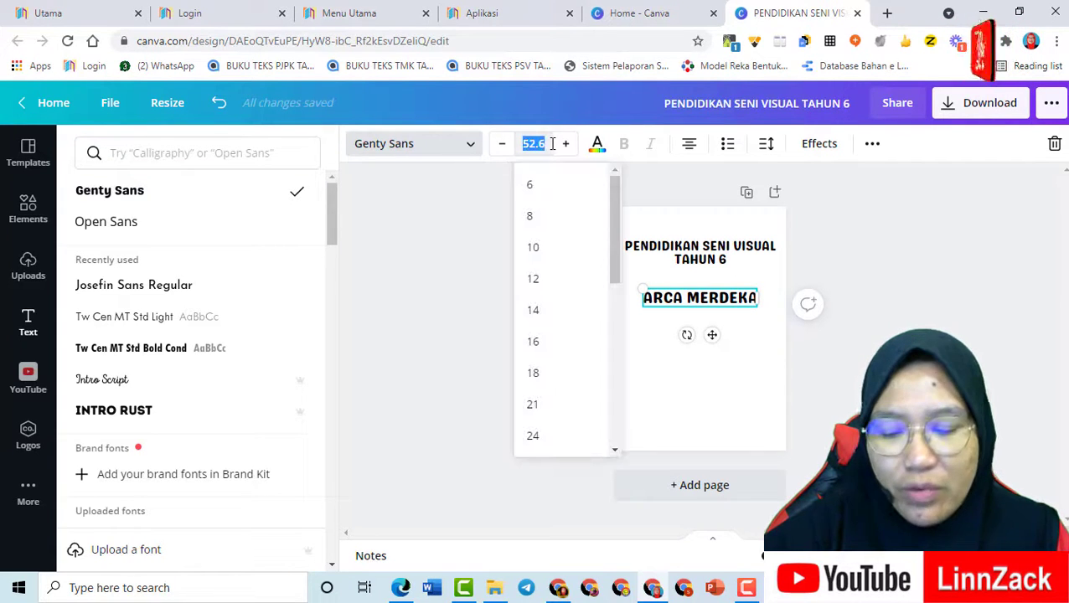
type("50")
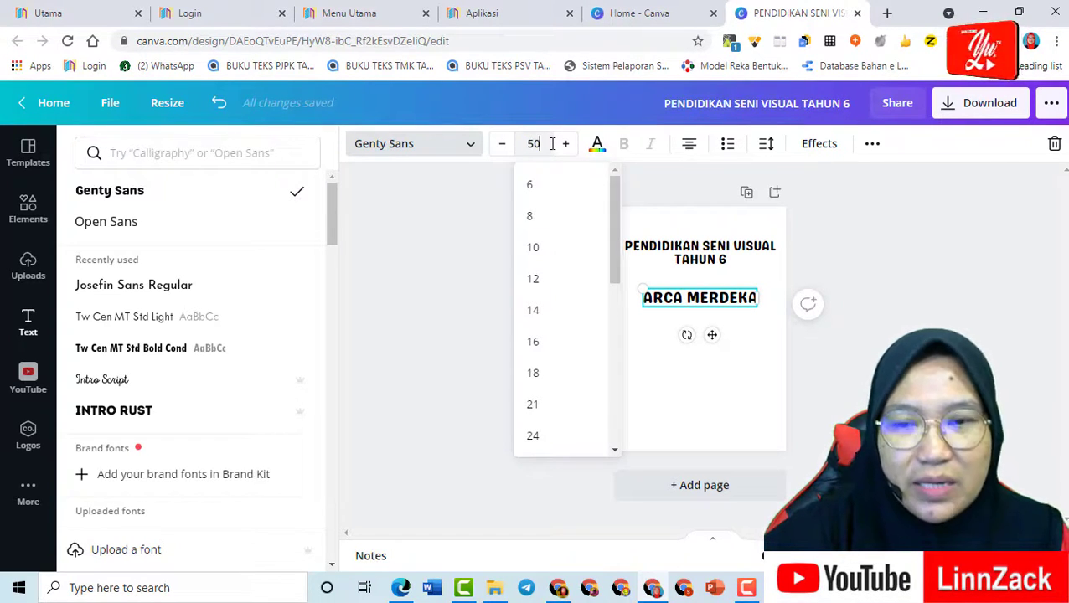
key("Return")
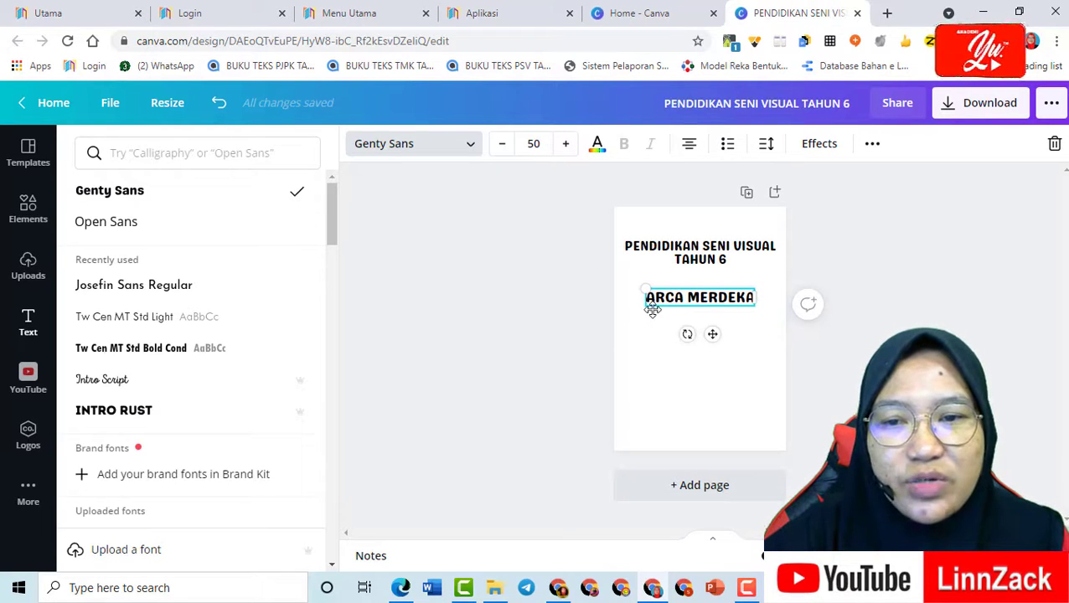
left_click_drag(639, 304, 632, 319)
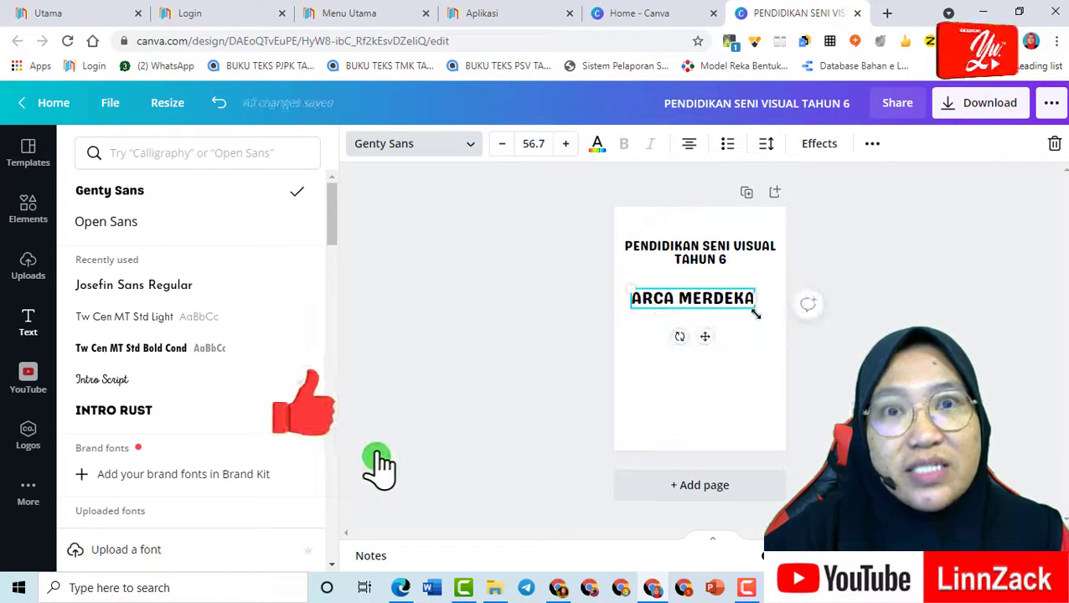
left_click_drag(758, 307, 765, 326)
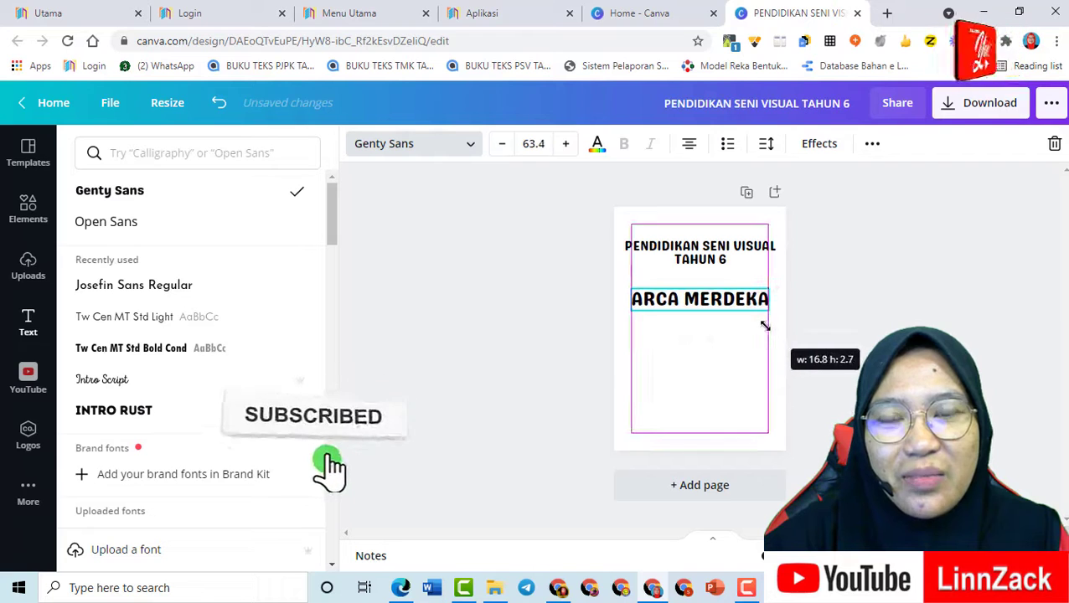
left_click(826, 355)
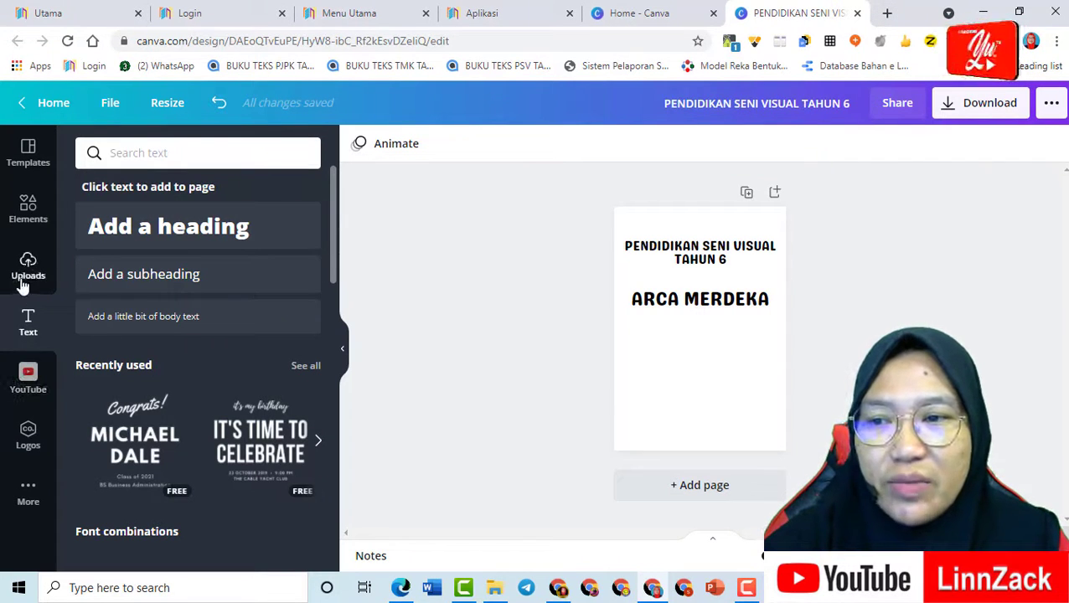
- Open the photo library and search it for "ARCA"
left_click(29, 496)
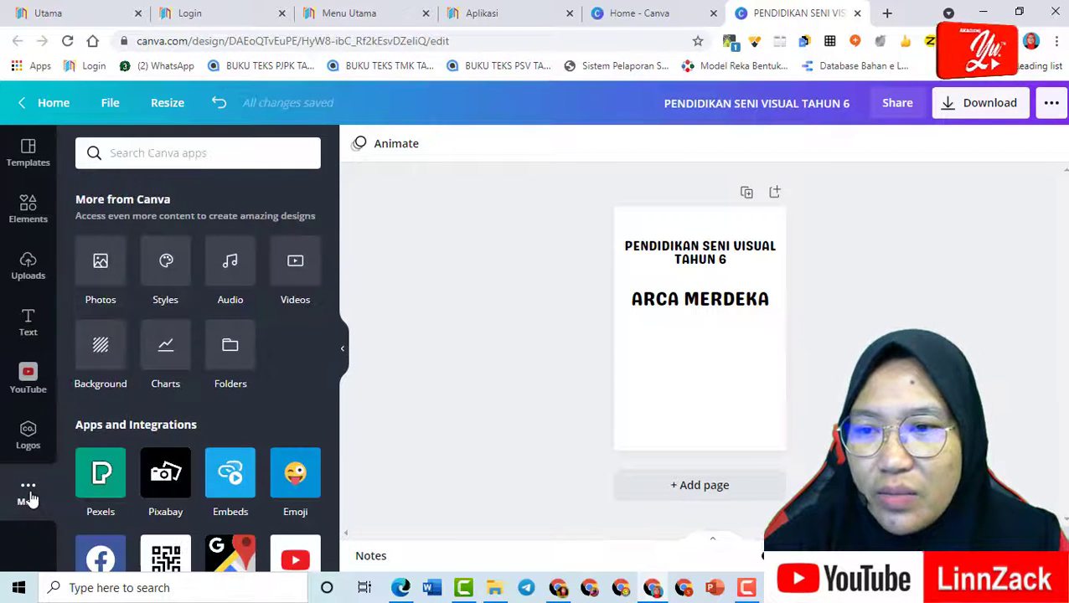
left_click(101, 267)
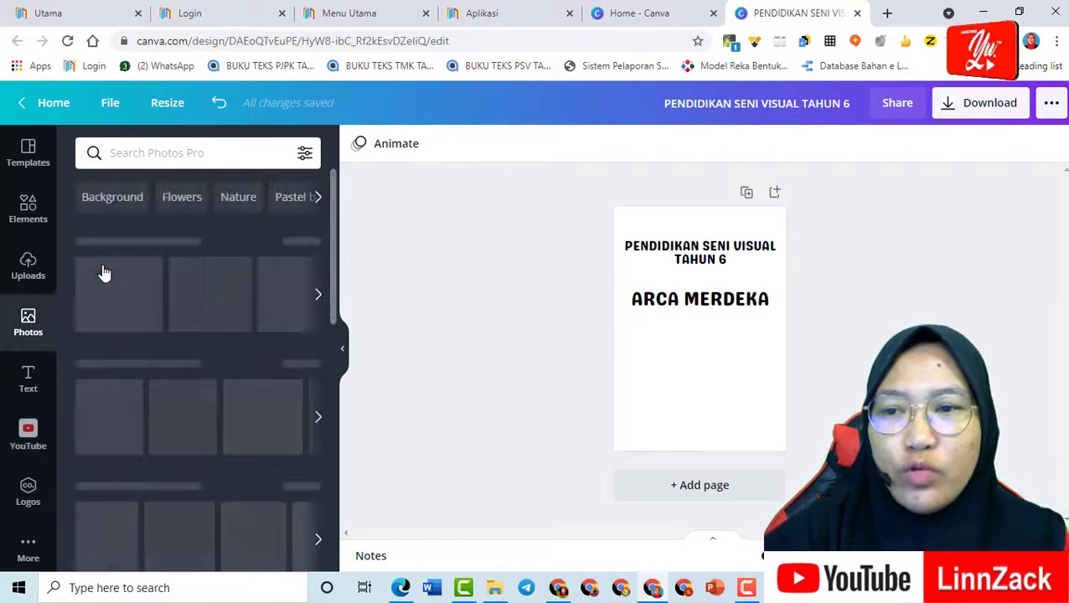
left_click(146, 156)
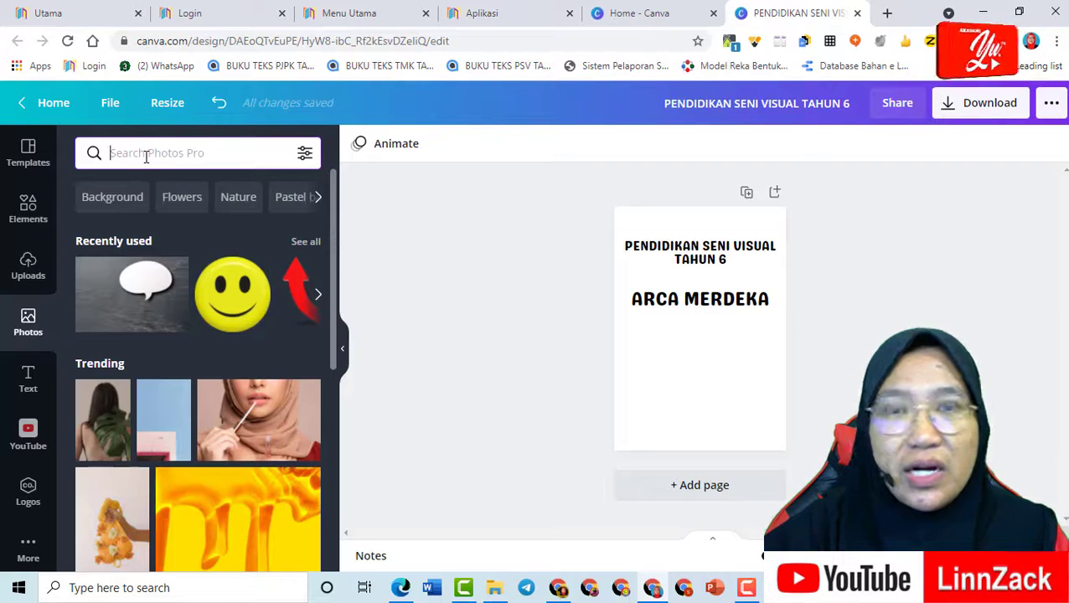
type("ARCA")
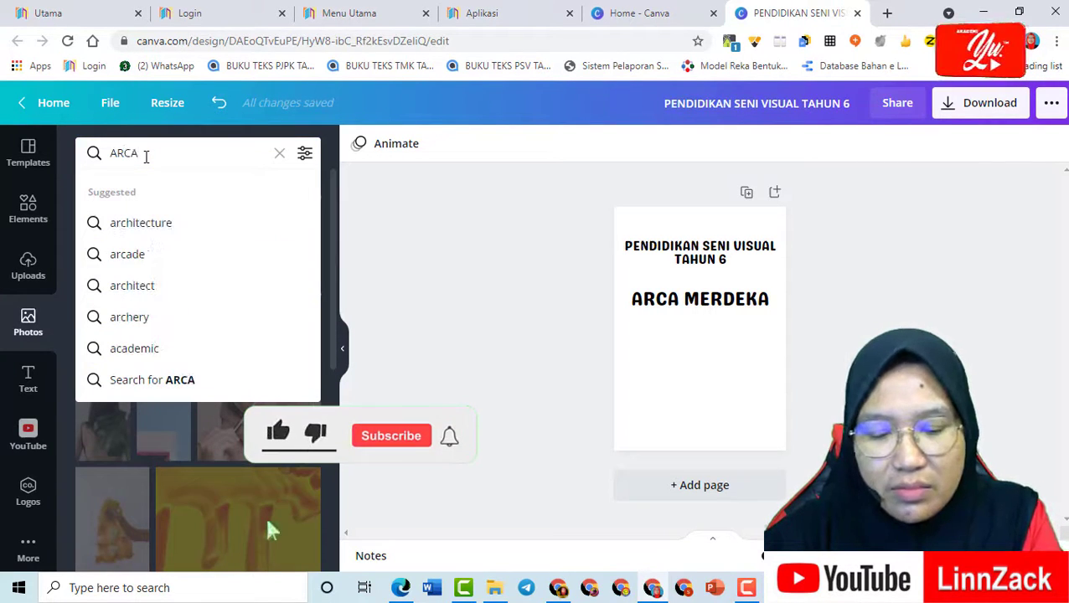
key("Return")
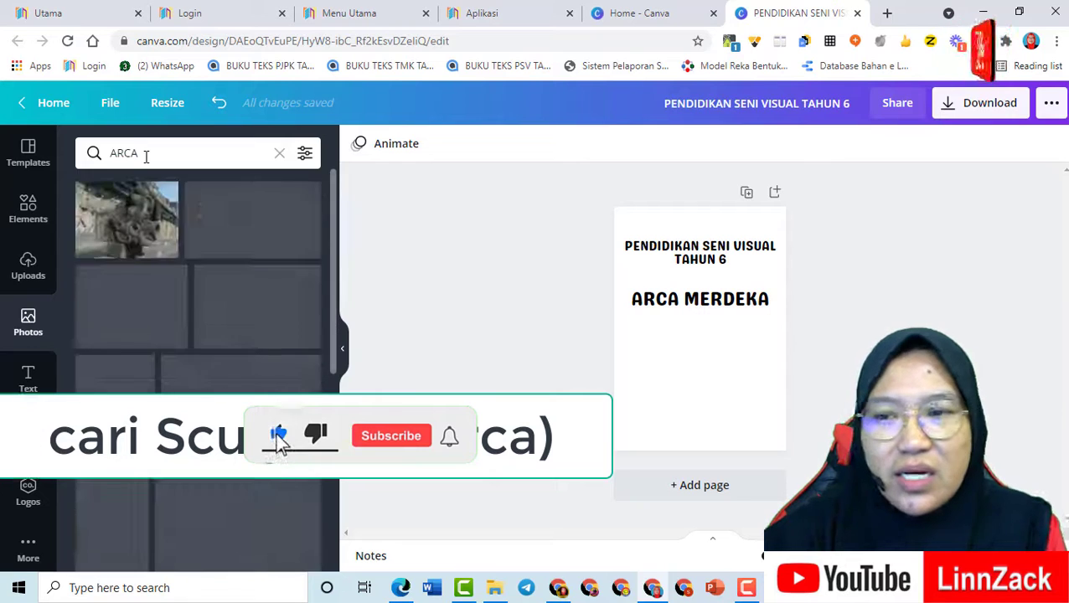
- Search the photo library for "AARCH" and "ARCH", look through the photos for a sculpture, and clear the search
left_click_drag(146, 156, 80, 155)
type("AARCH")
key("Return")
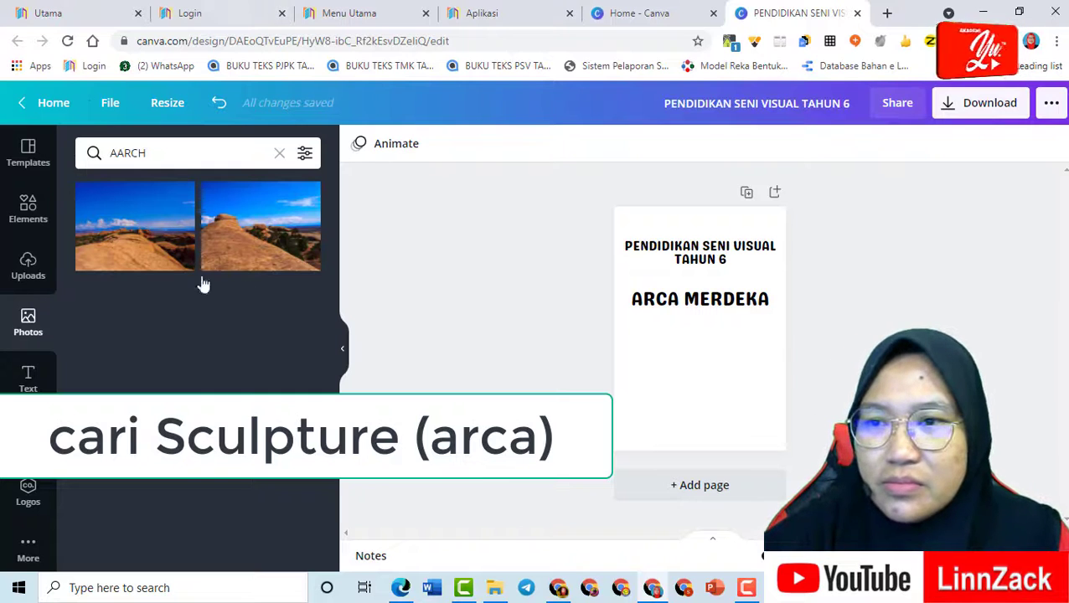
left_click_drag(173, 159, 59, 155)
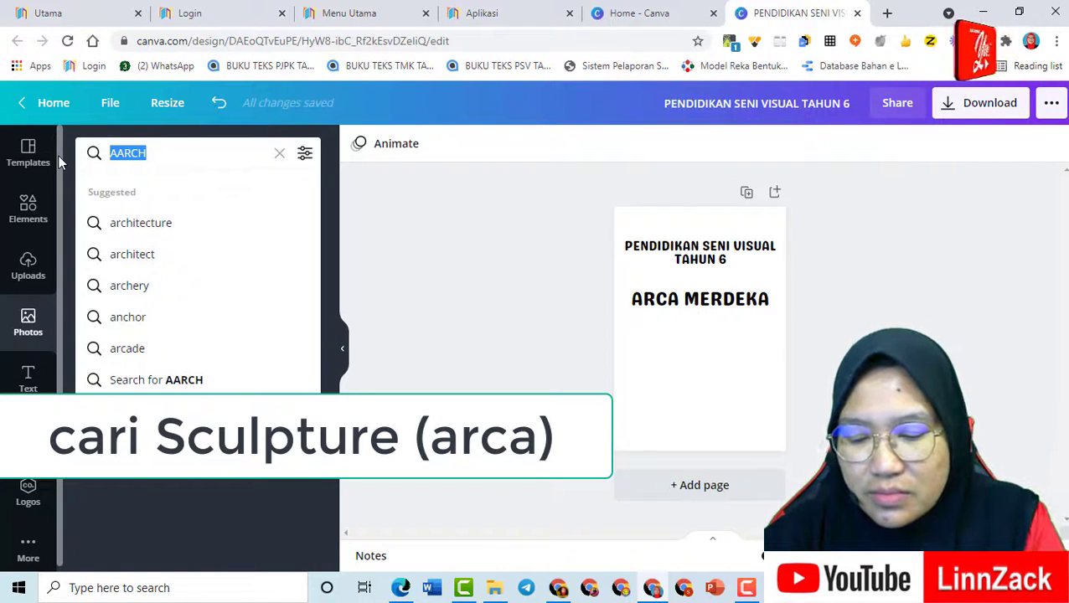
type("ARCH")
key("Return")
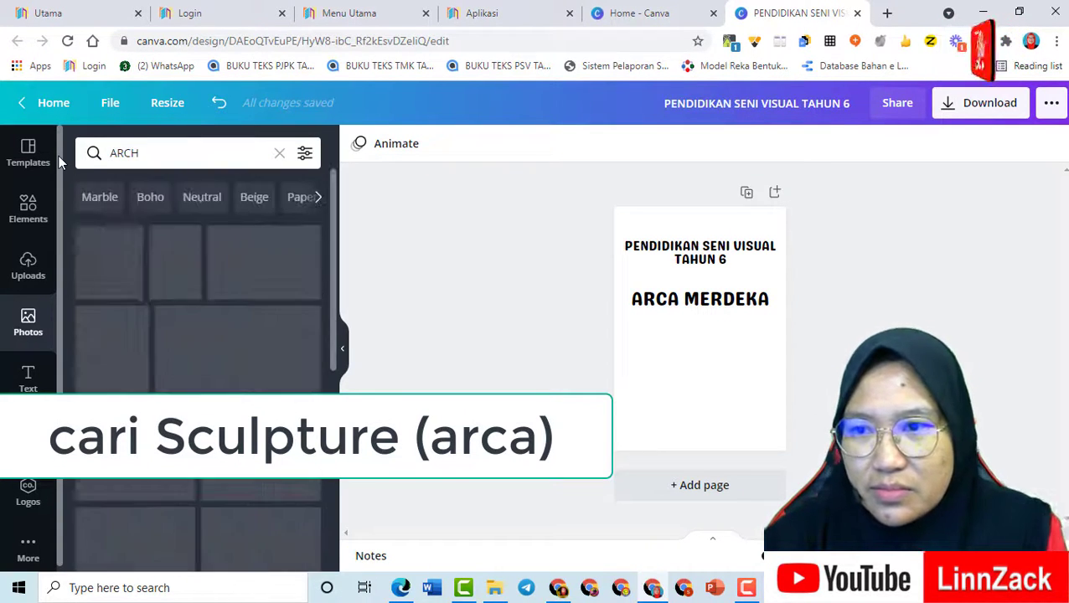
scroll(182, 500, "down", 3)
scroll(183, 494, "down", 3)
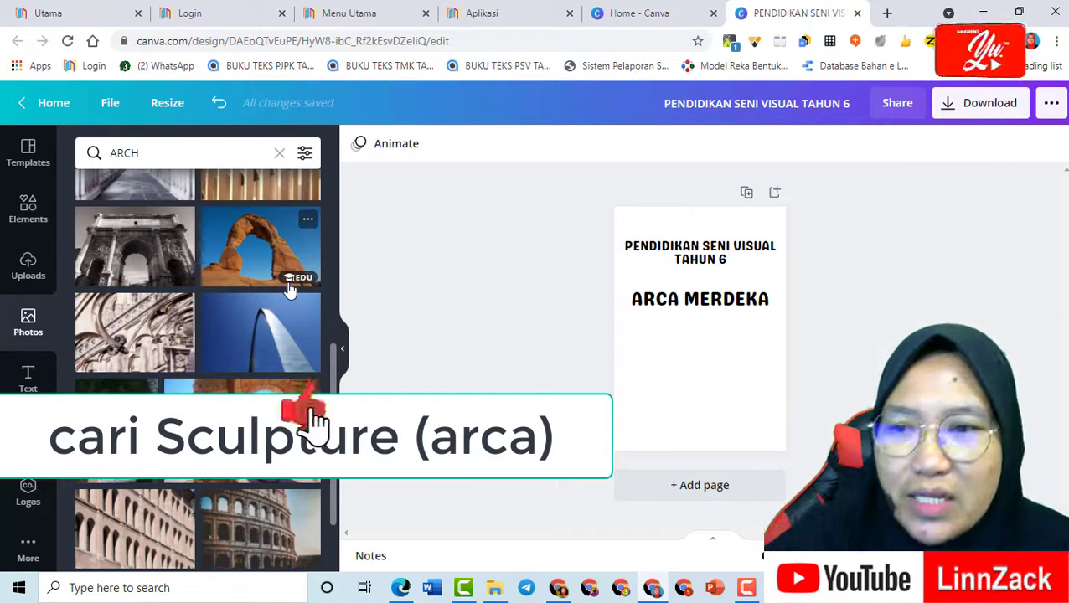
left_click(279, 153)
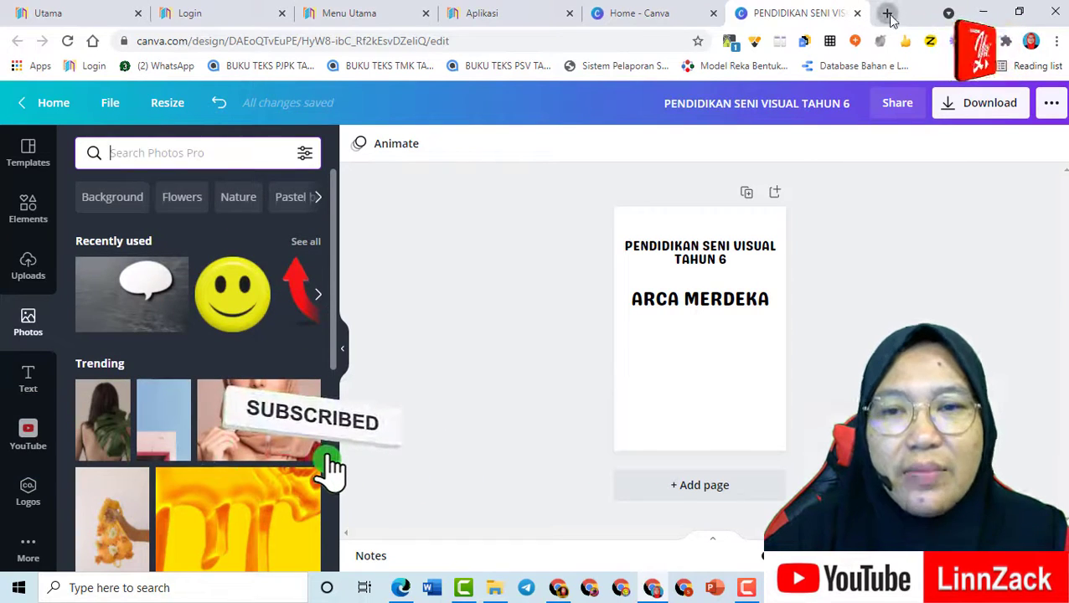
- Open google.com in a new browser tab
left_click(887, 14)
left_click(435, 45)
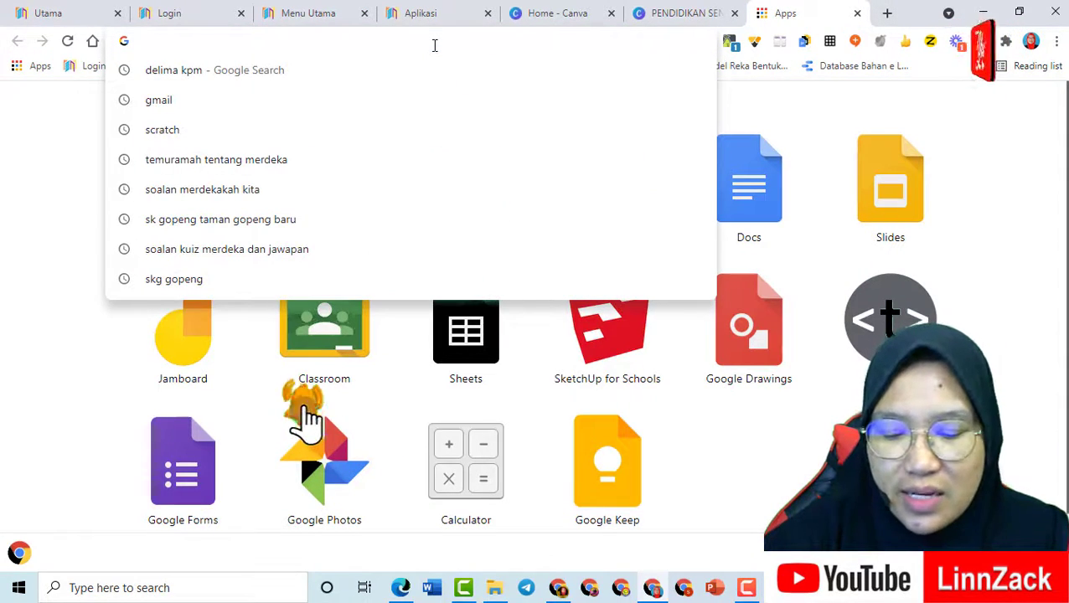
type("G")
key("Return")
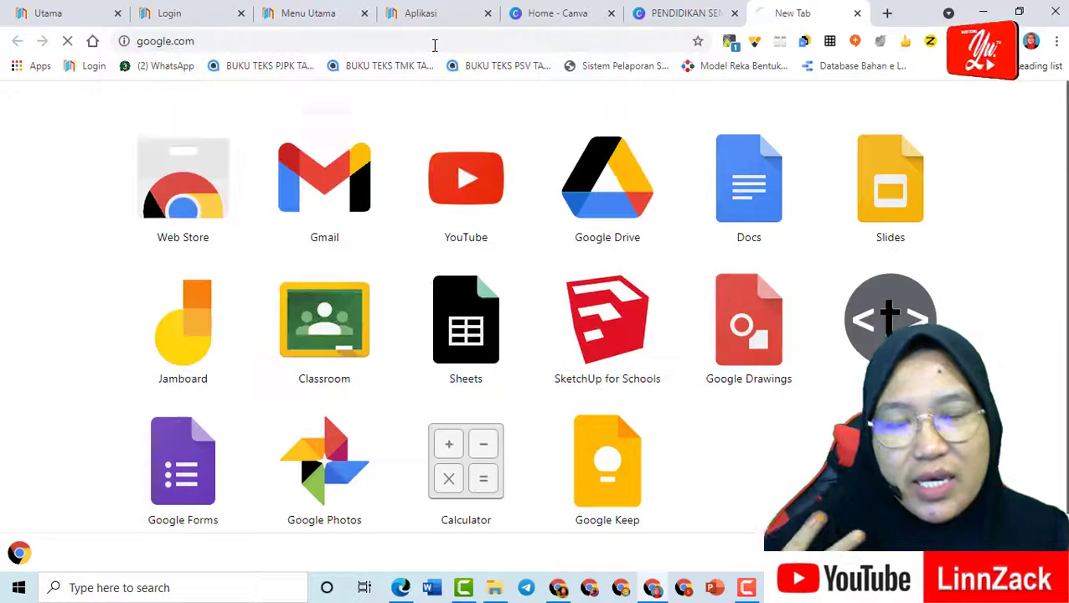
- Search Google for "ARCA KEMERDEKAAN", using the corrected spelling of the query
left_click(394, 295)
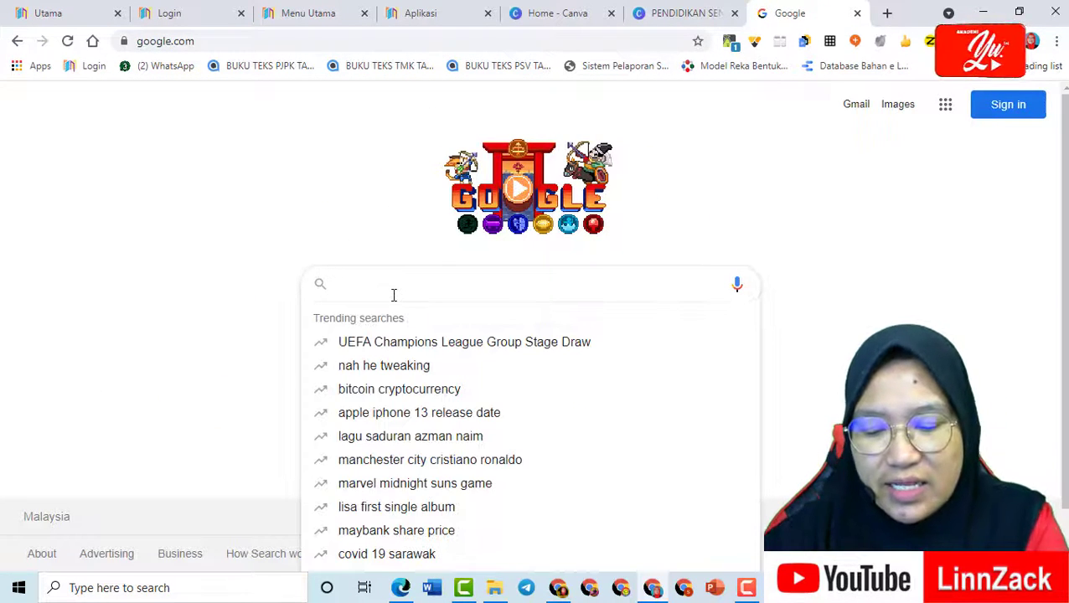
type("ARCA")
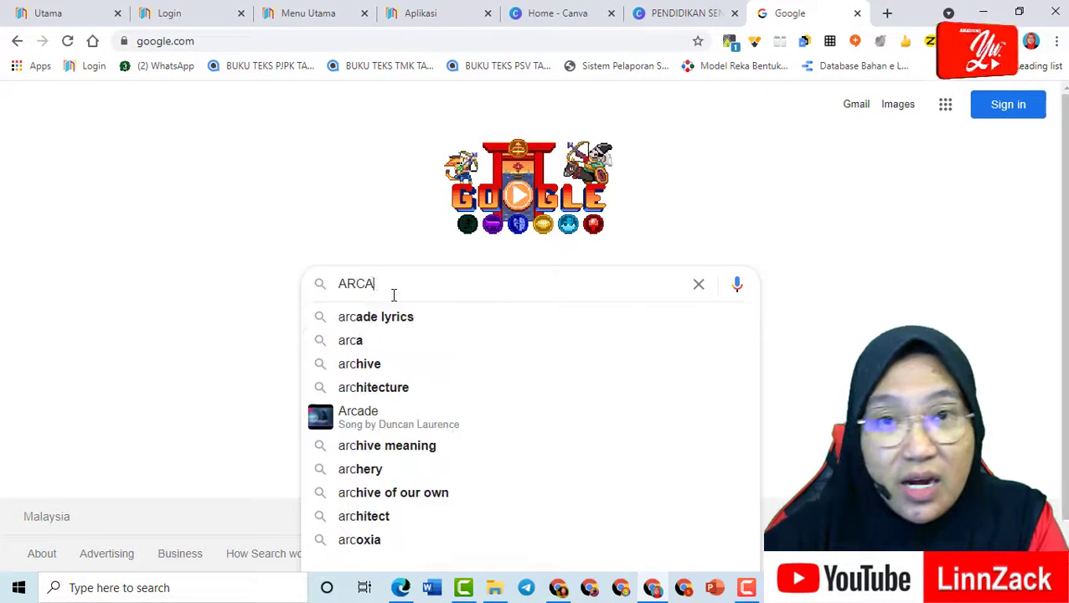
type(" KEMERDEKAA")
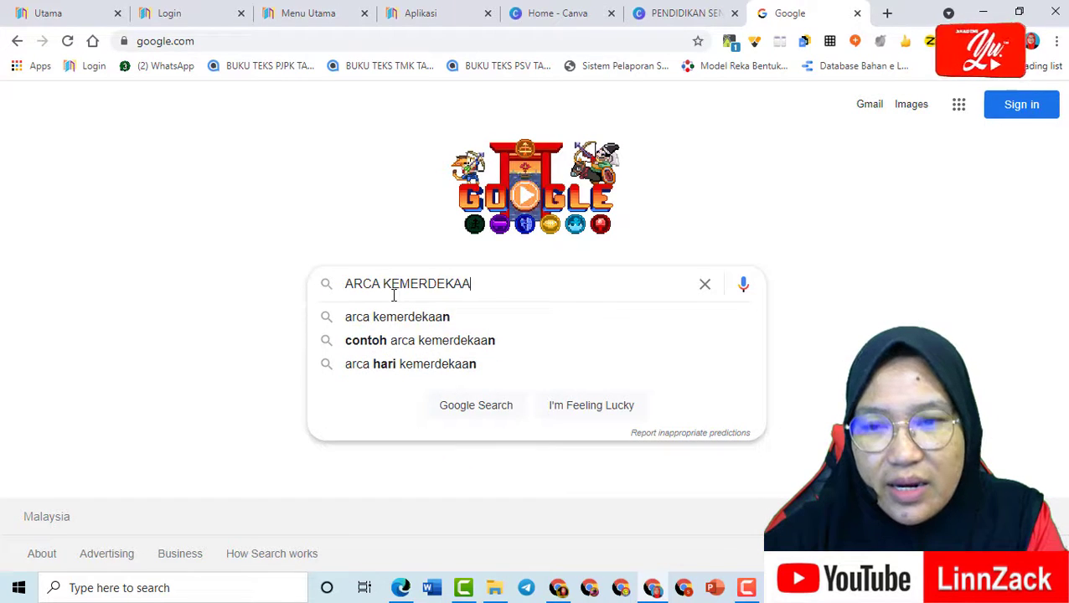
key("Return")
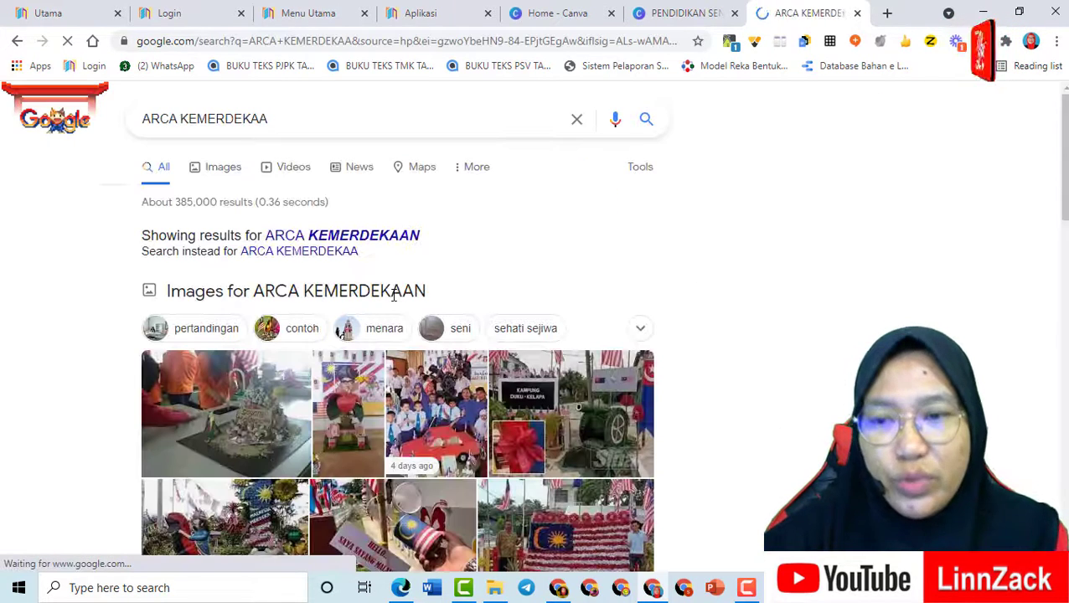
left_click(393, 239)
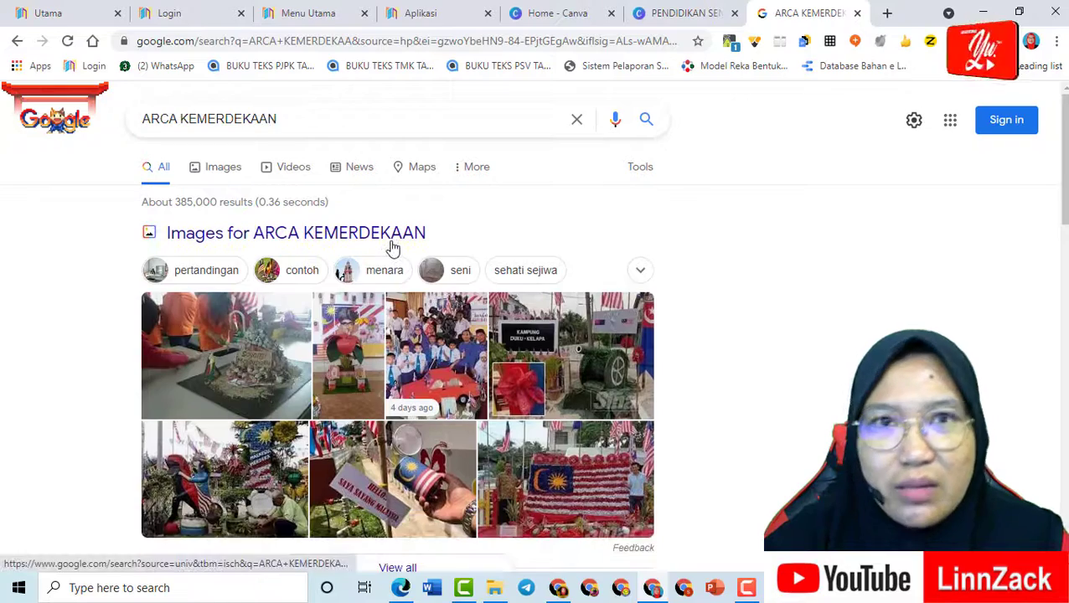
- Show the image results for "ARCA KEMERDEKAAN", limit them to the Large size and look through the pictures
scroll(412, 269, "down", 3)
scroll(176, 178, "up", 3)
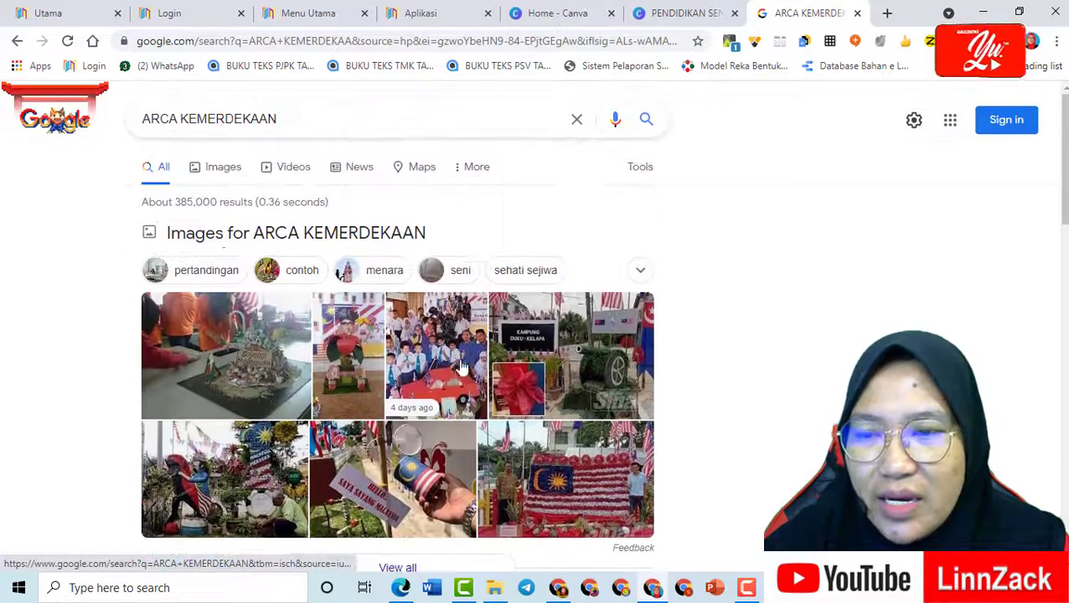
left_click(223, 170)
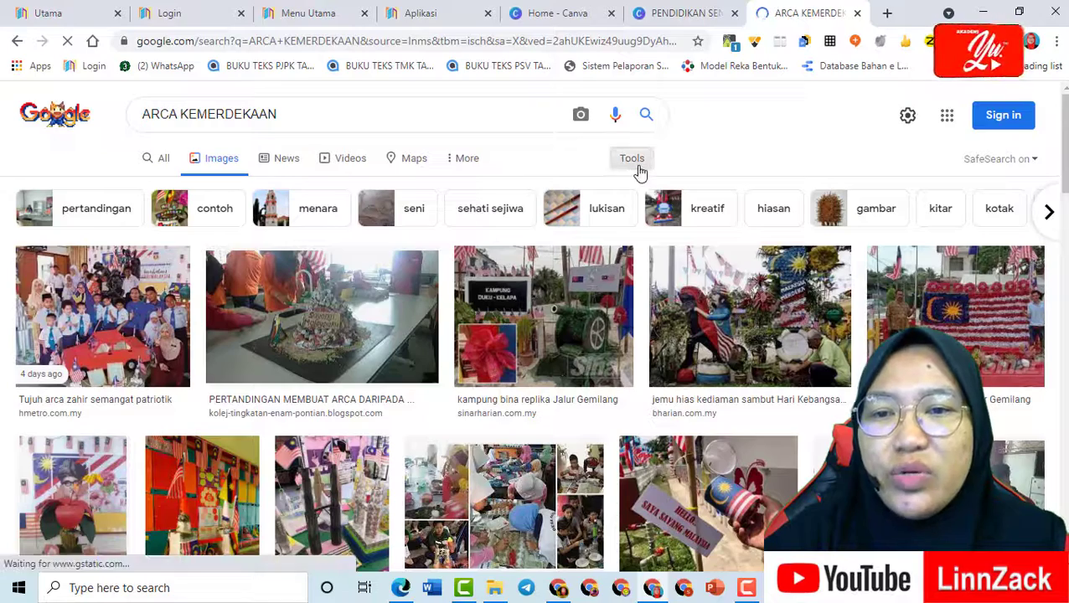
left_click(638, 167)
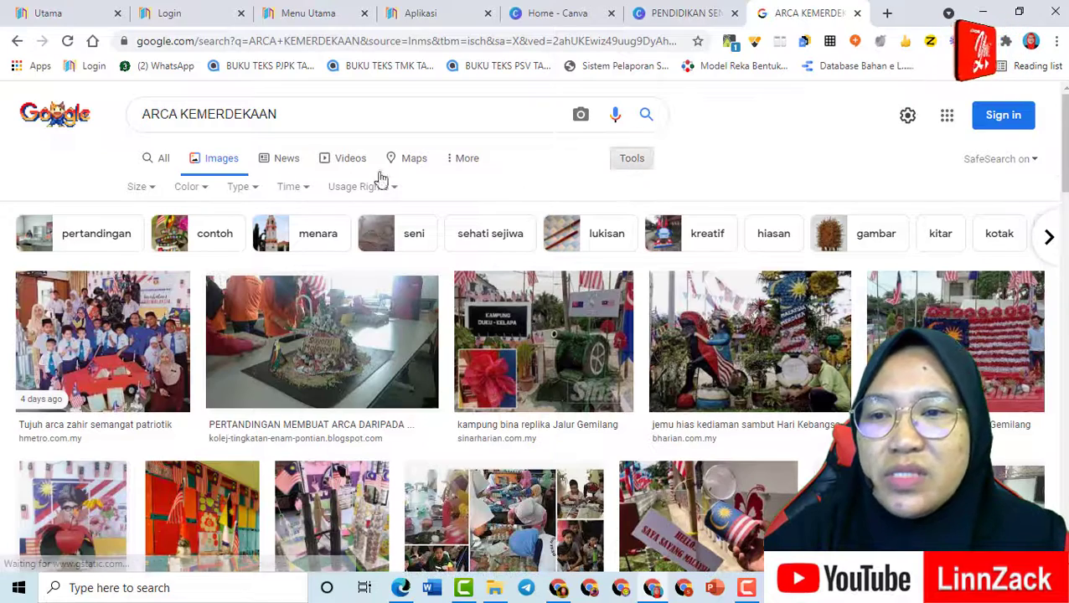
left_click(144, 199)
left_click(133, 251)
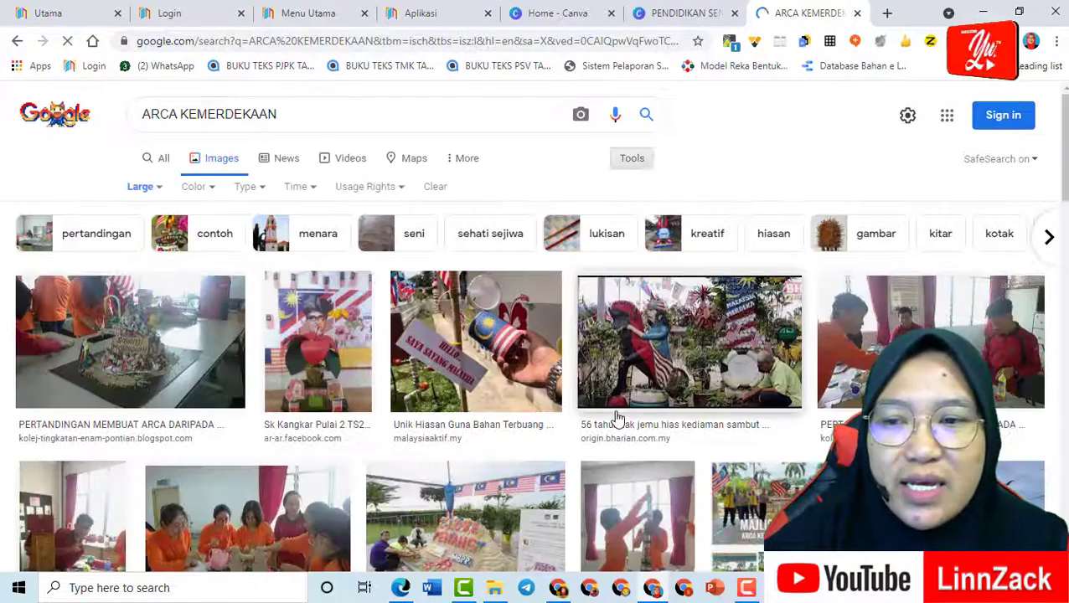
scroll(616, 419, "down", 5)
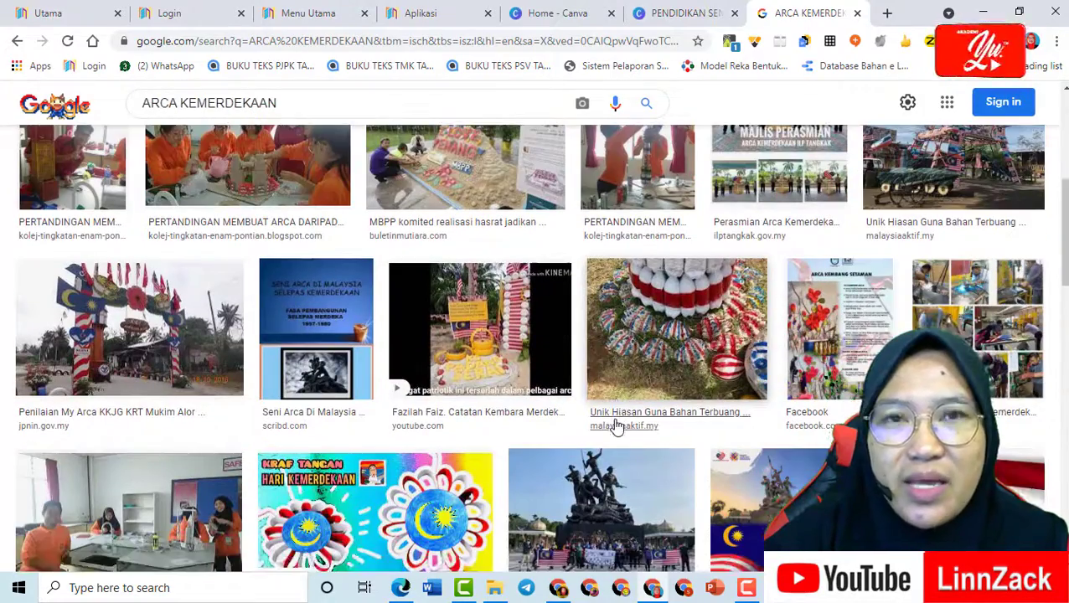
- Look through the large image results for "ARCA KEMERDEKAAN" for a suitable sculpture picture
scroll(616, 426, "down", 4)
scroll(611, 419, "up", 2)
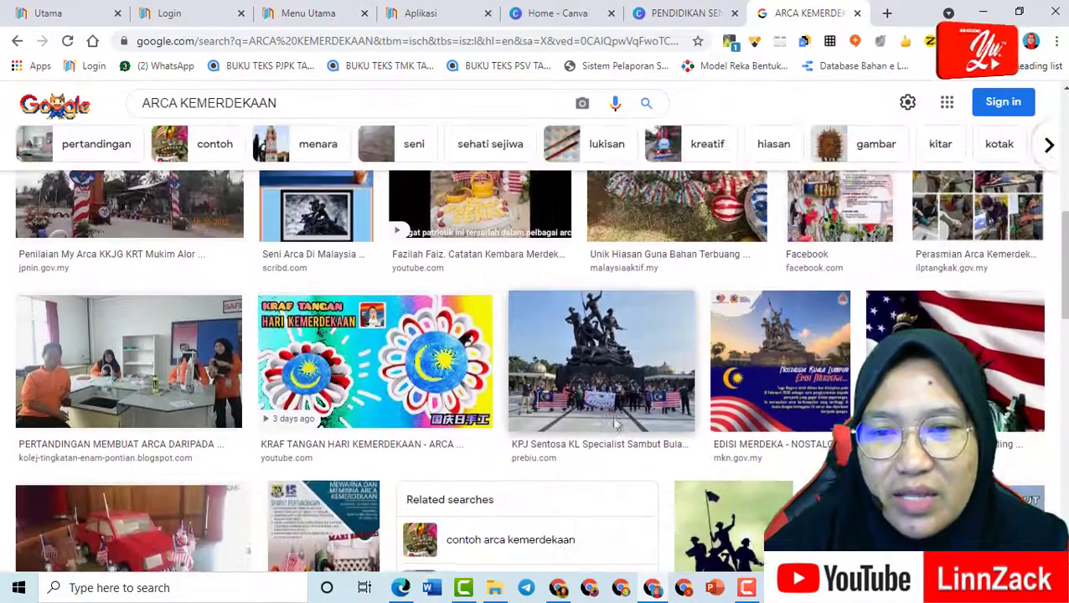
scroll(832, 437, "down", 5)
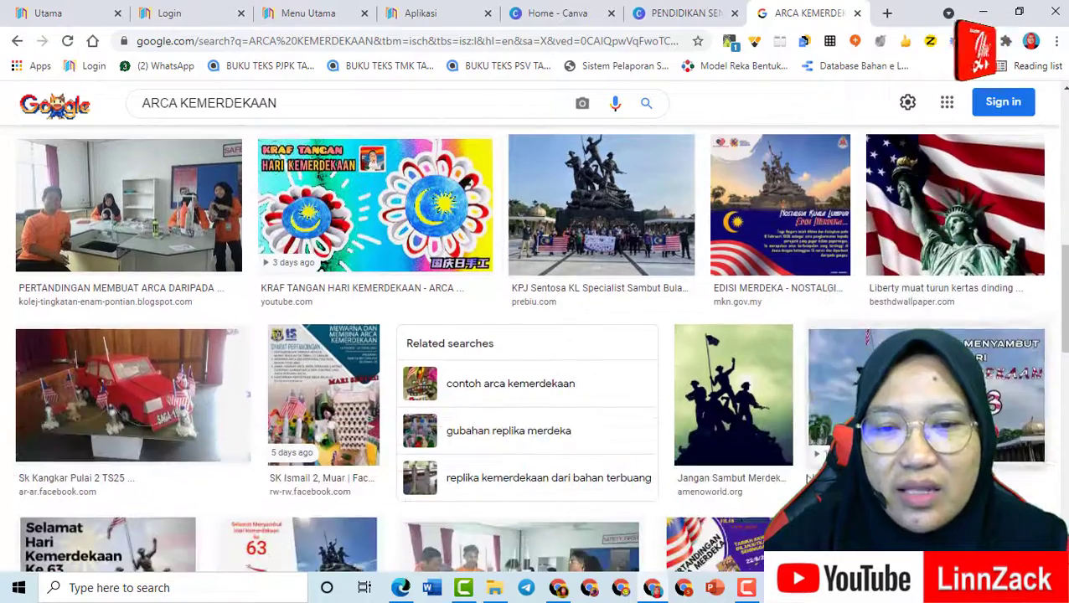
scroll(661, 469, "down", 8)
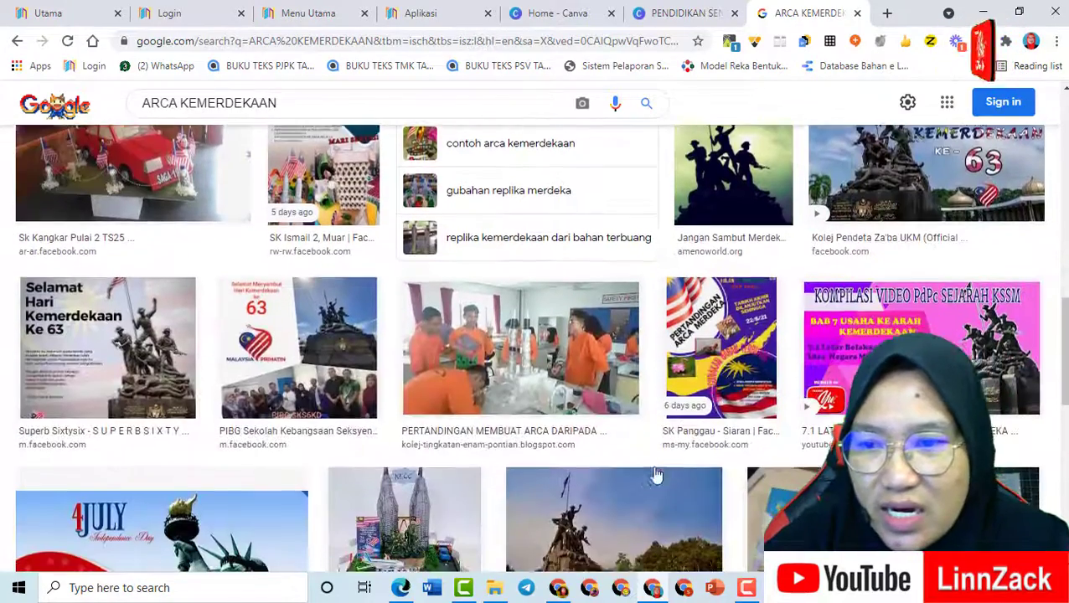
scroll(649, 461, "up", 3)
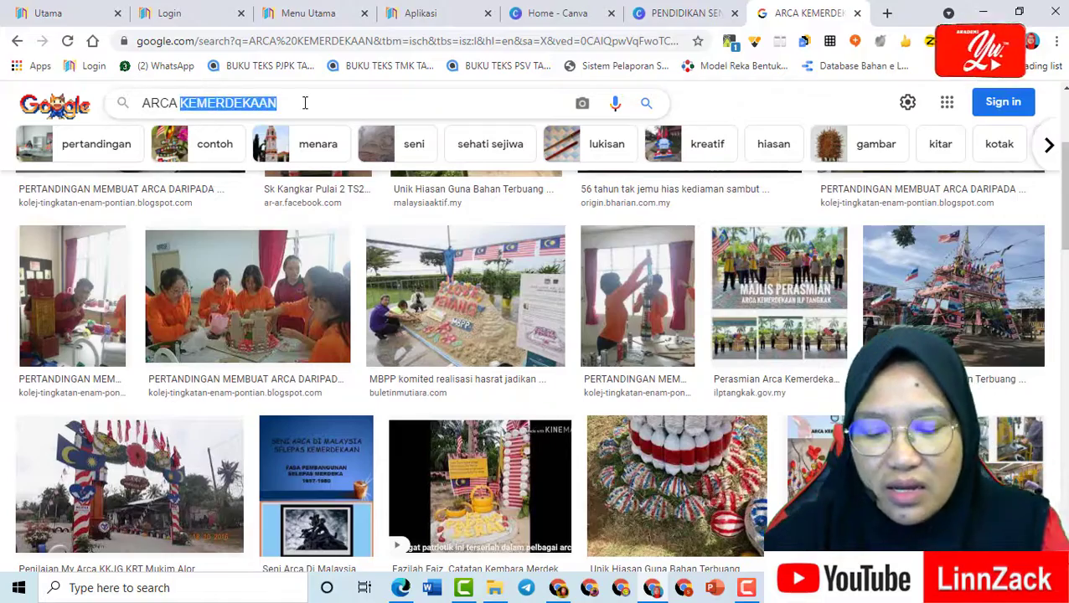
- Change the image search to "ARCA DARI BAHAN TERBUANG" and look through the pictures
type("DARI BAHAN TERBUANG")
key("Return")
scroll(609, 437, "down", 6)
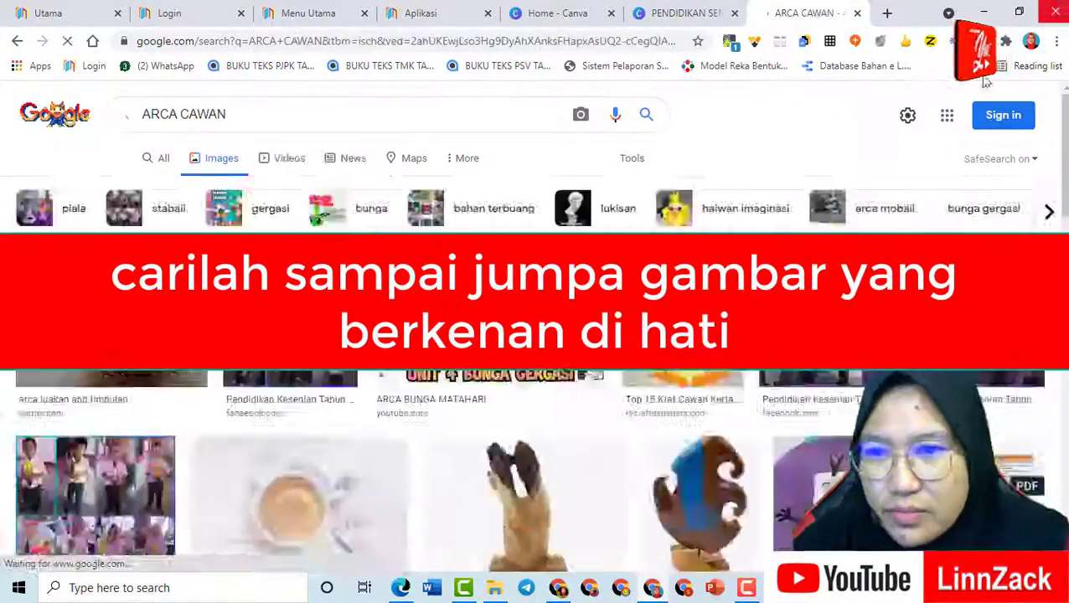
- Look through the image results for "ARCA CAWAN" and open the preview of the paper-cup bird sculpture
scroll(537, 419, "down", 5)
left_click(126, 439)
scroll(788, 302, "down", 4)
left_click(500, 406)
scroll(788, 302, "down", 7)
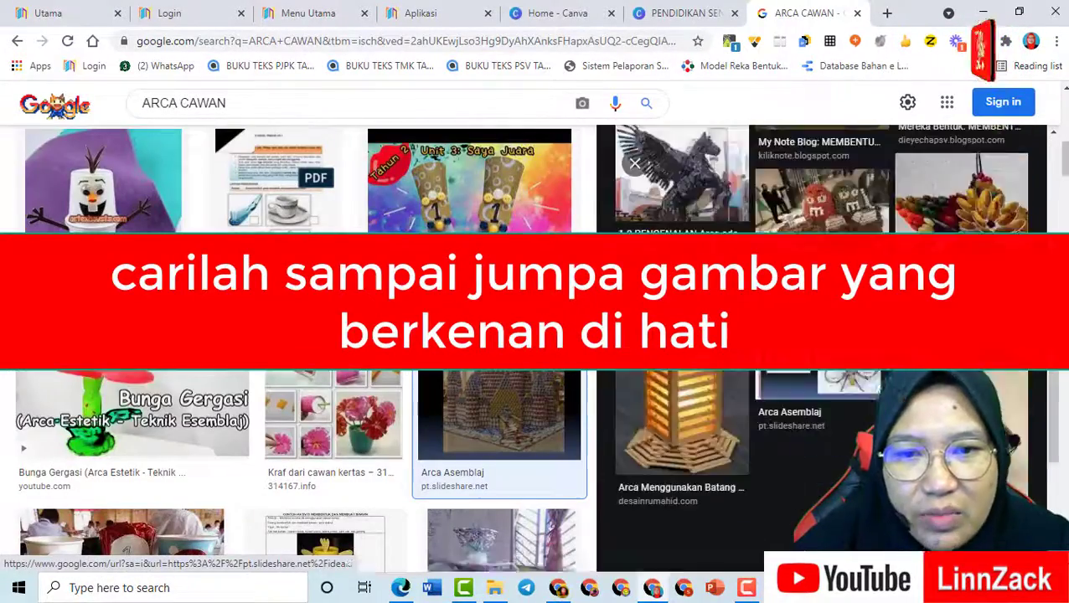
key("Escape")
scroll(536, 377, "down", 10)
left_click(180, 335)
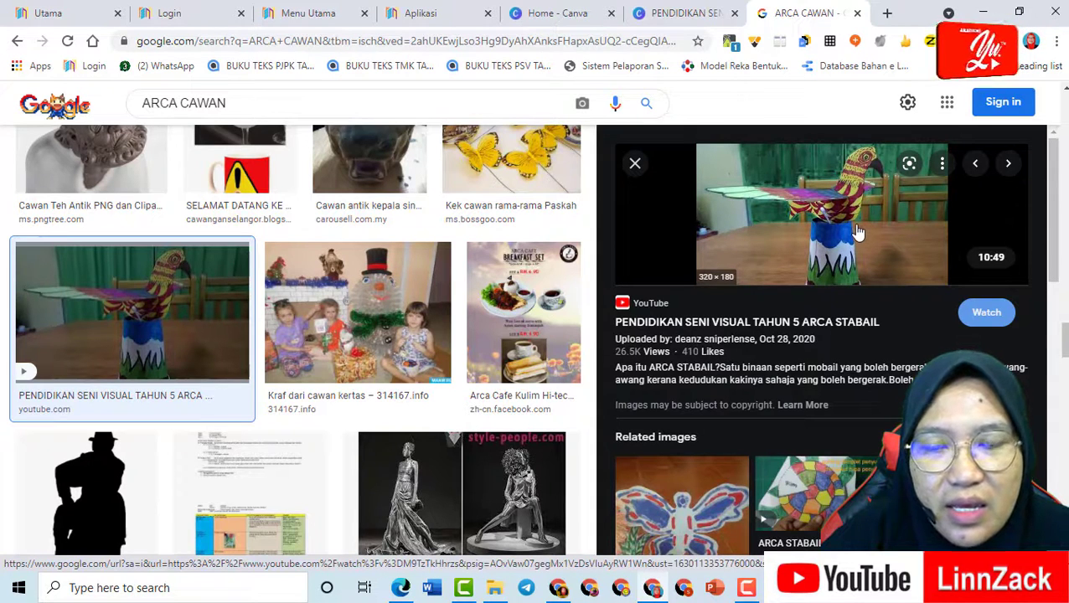
- Open the bird sculpture picture in its own browser tab, copy the image and close that tab
right_click(858, 232)
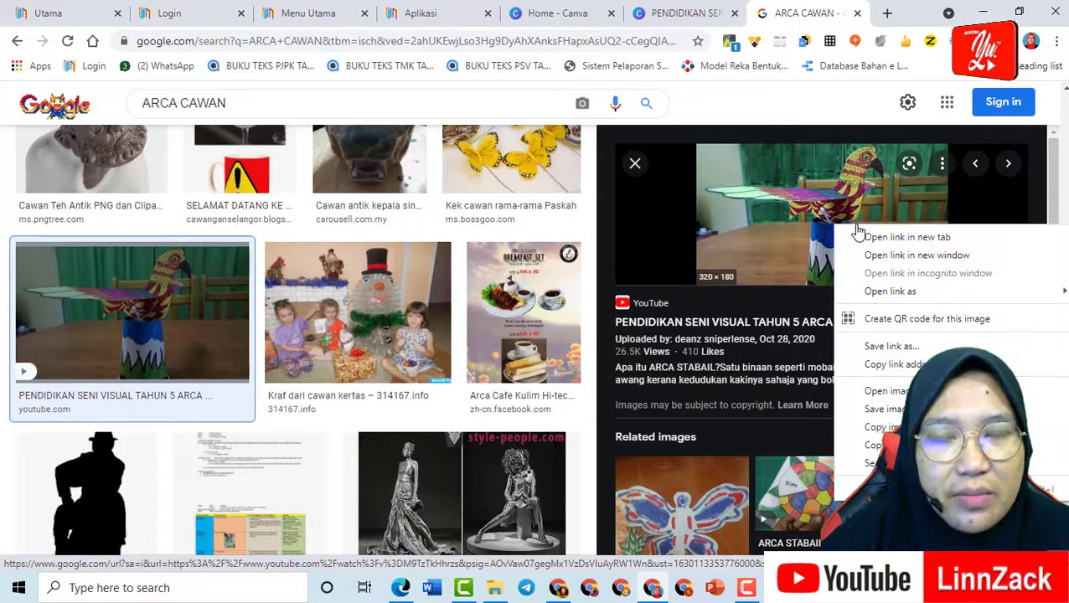
left_click(897, 391)
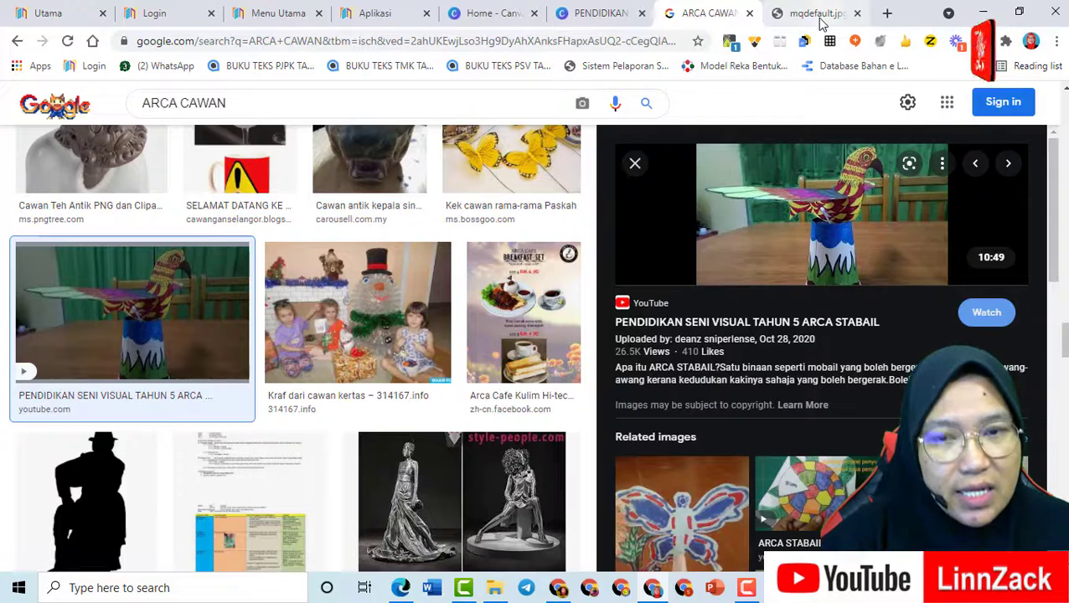
left_click(819, 17)
right_click(513, 313)
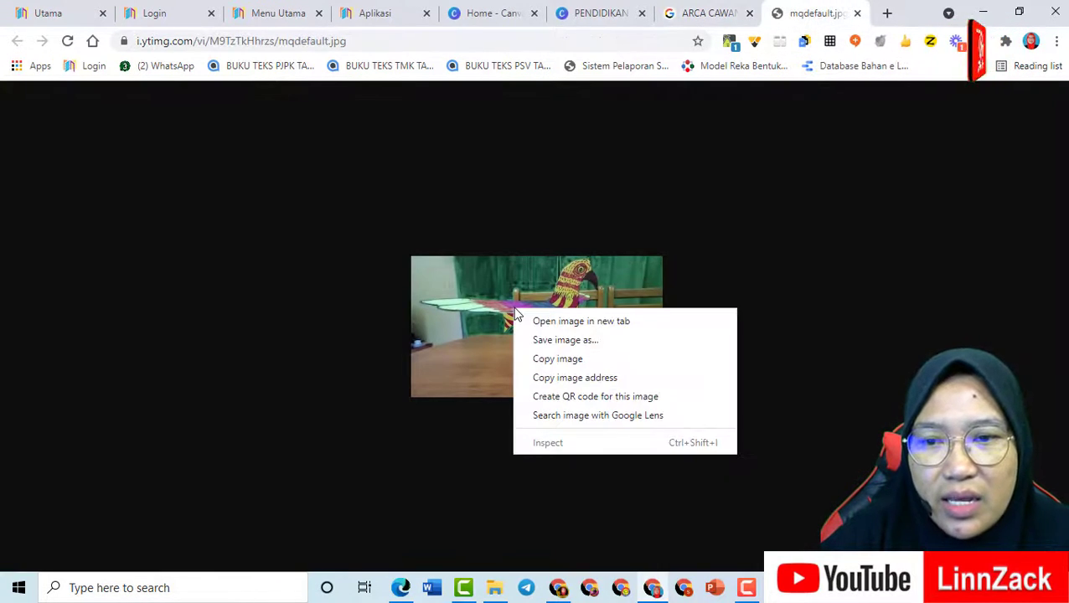
left_click(556, 359)
left_click(858, 13)
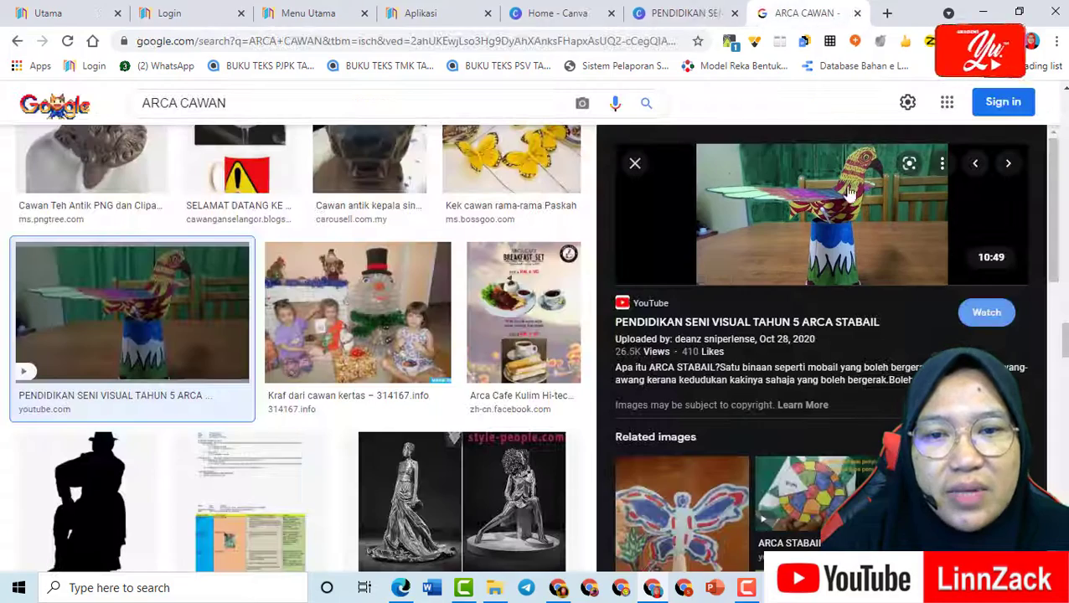
- Copy the bird sculpture image from the search preview and paste it onto the worksheet page in Canva
right_click(809, 220)
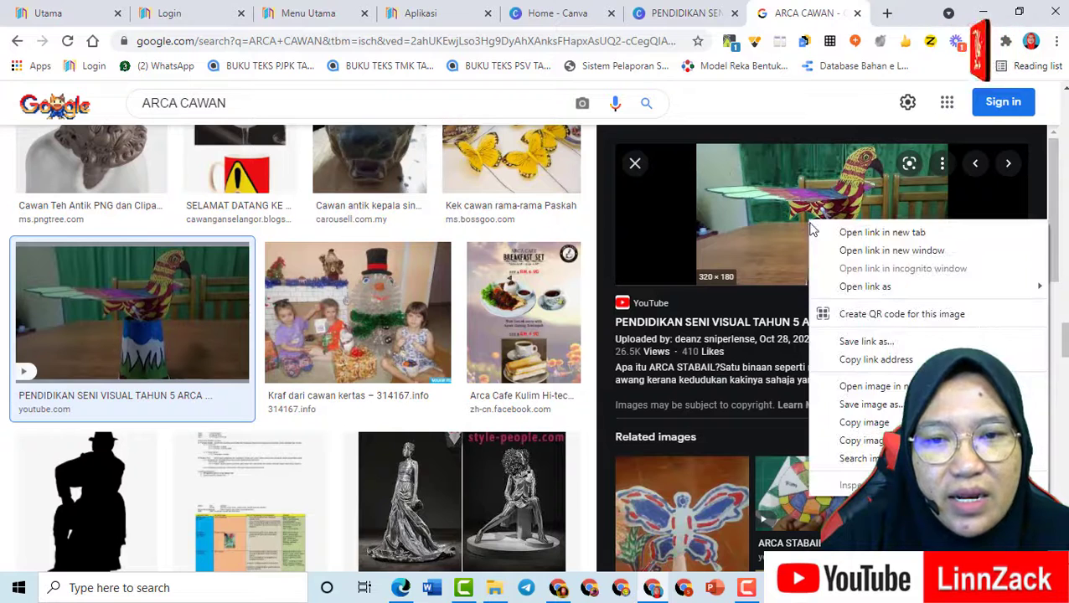
left_click(865, 423)
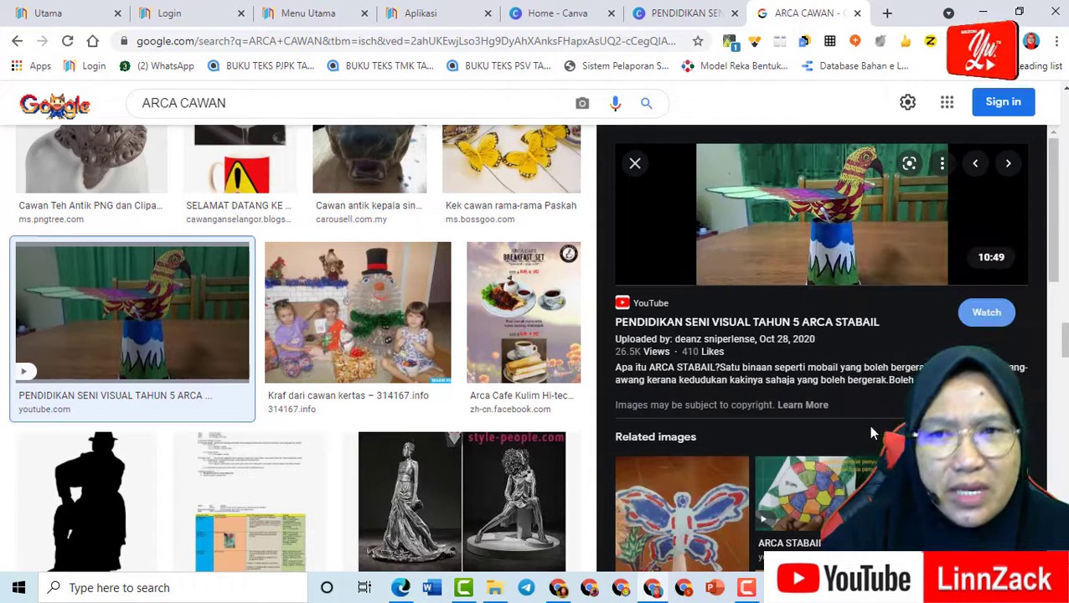
left_click(696, 14)
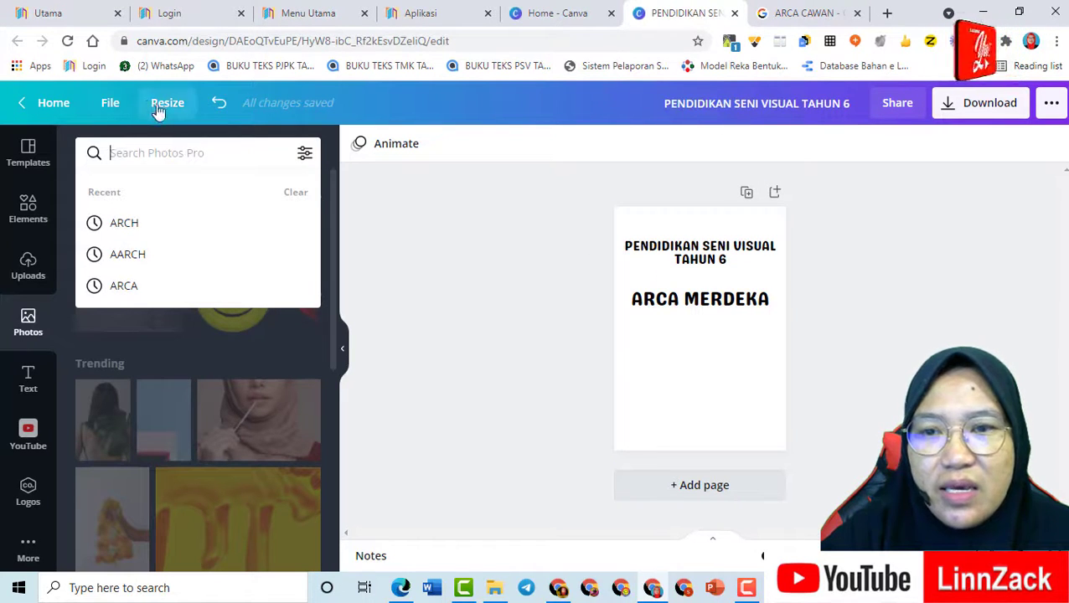
left_click(709, 387)
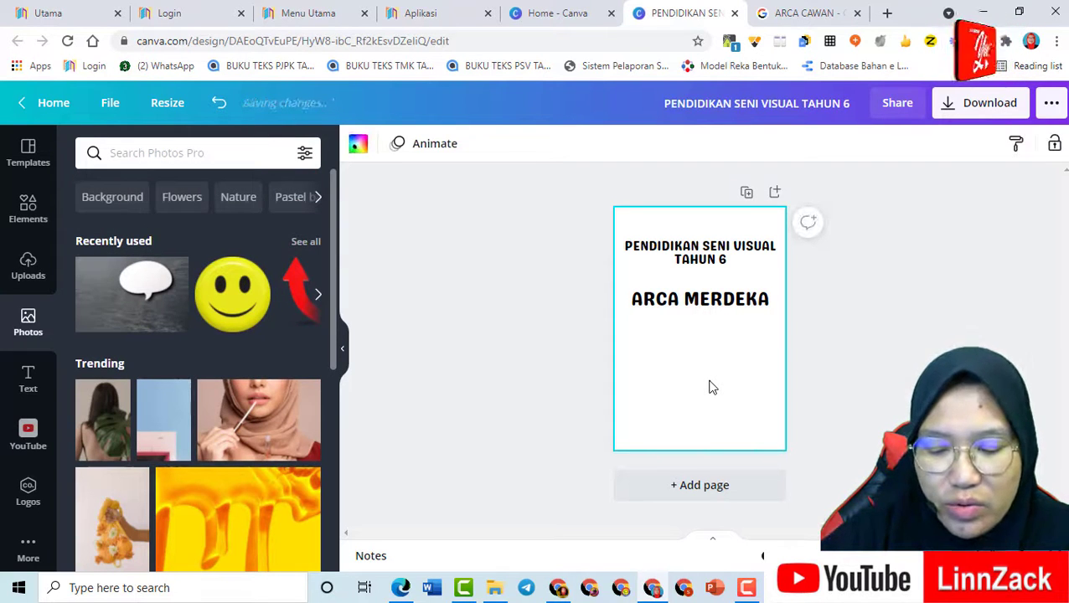
key("ctrl+v")
- Enlarge the bird picture to slightly more than the page width and place it below the "ARCA MERDEKA" heading
left_click_drag(656, 354, 585, 391)
left_click_drag(699, 372, 723, 408)
left_click_drag(760, 346, 802, 327)
left_click_drag(749, 383, 739, 387)
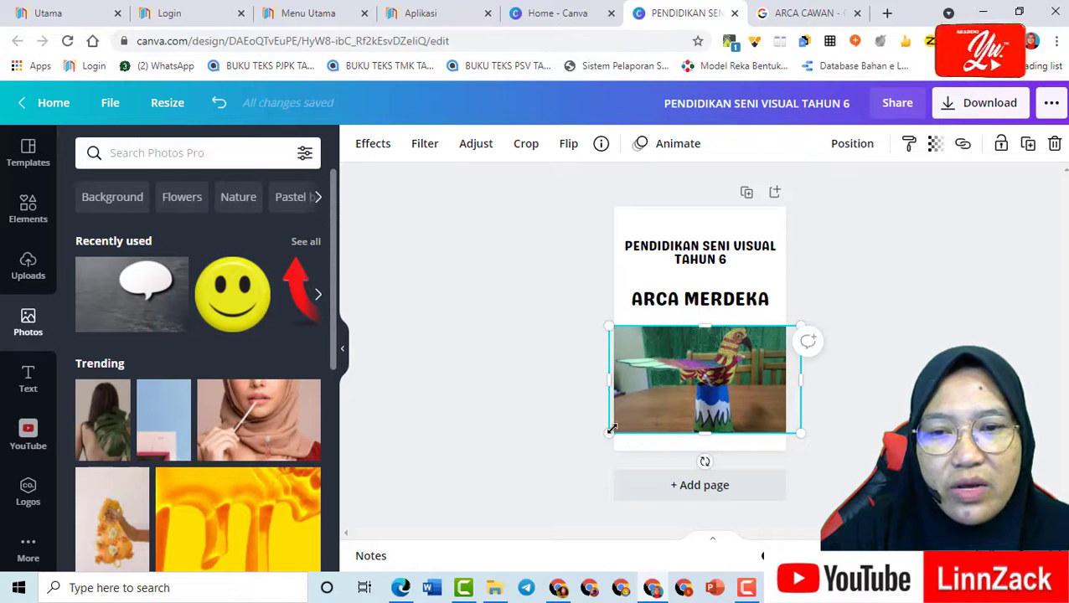
- Remove the background of the bird picture with the Background Remover effect
left_click(375, 153)
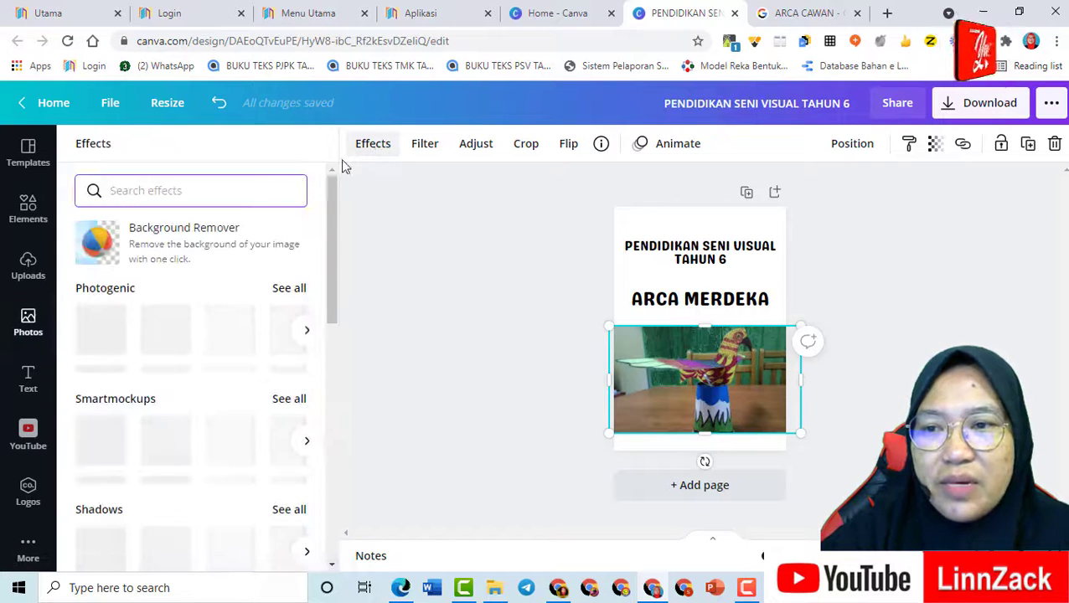
left_click(117, 251)
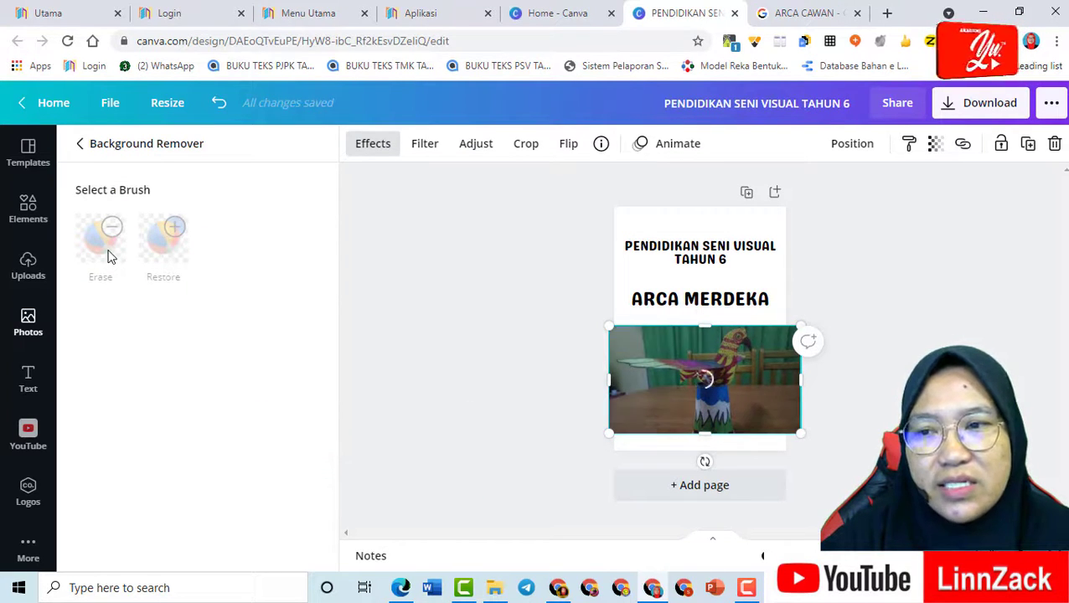
left_click(875, 383)
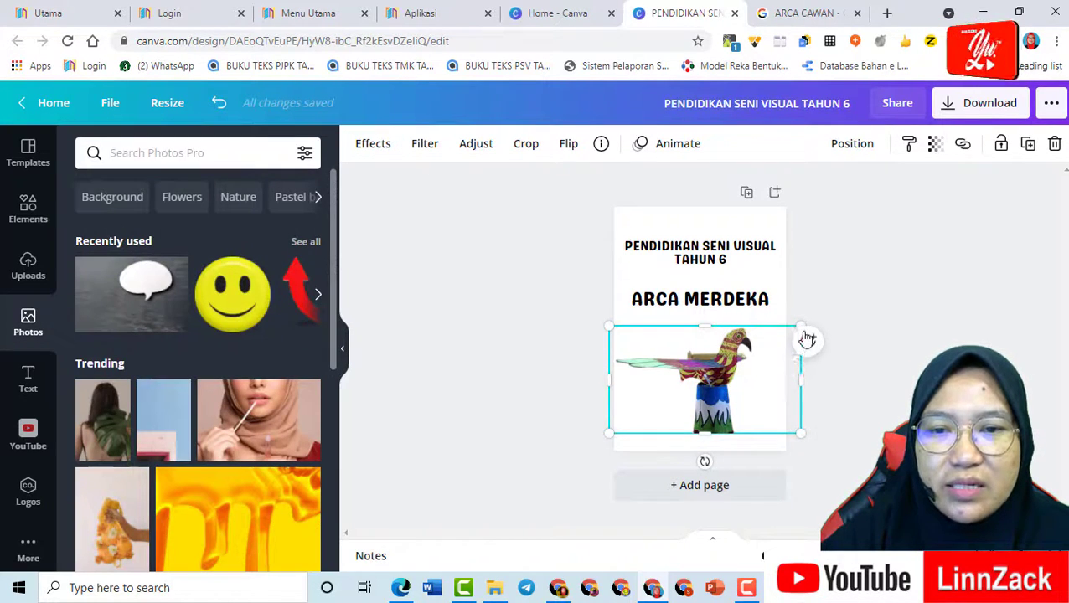
- Crop the bird picture's right side to the page edge, then enlarge the picture until it reaches the page bottom
left_click_drag(802, 382, 786, 382)
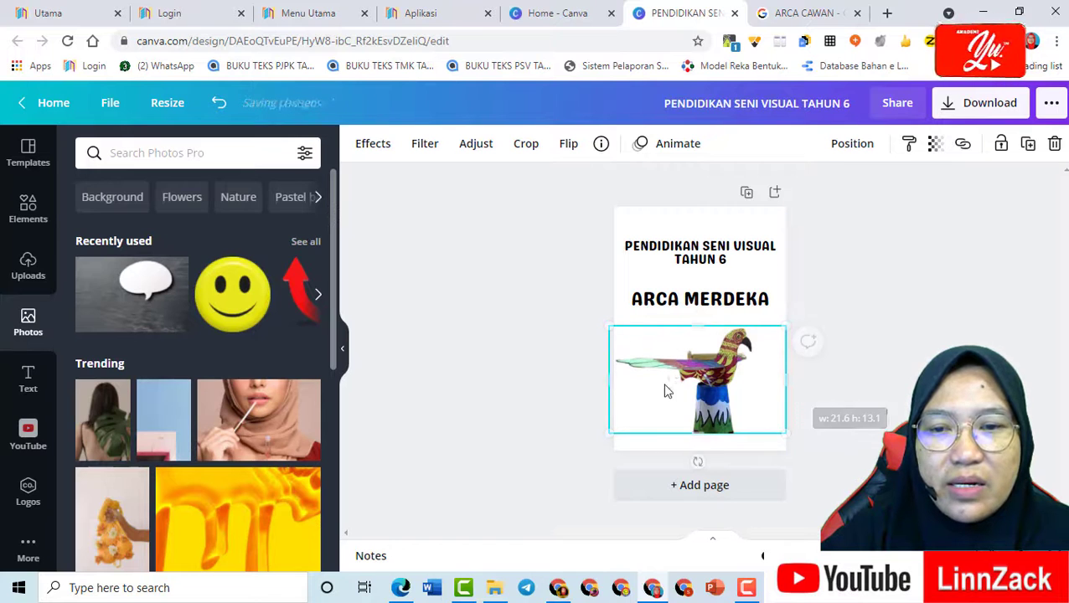
left_click_drag(786, 434, 805, 458)
left_click(872, 417)
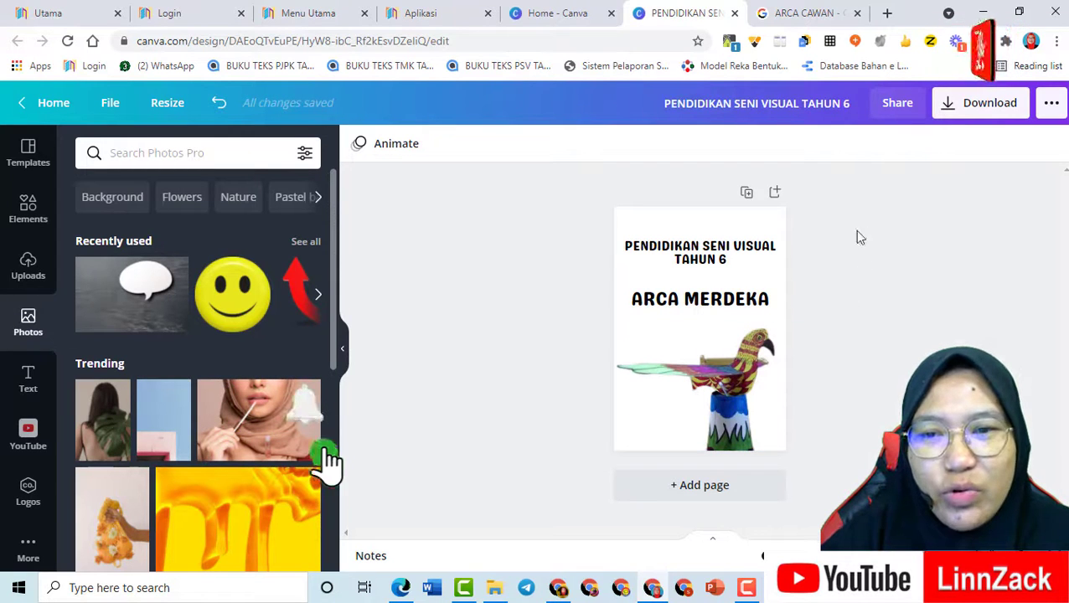
- Add a second page and insert a subheading reading "ALAT DAN BAHAN" on it
left_click(751, 488)
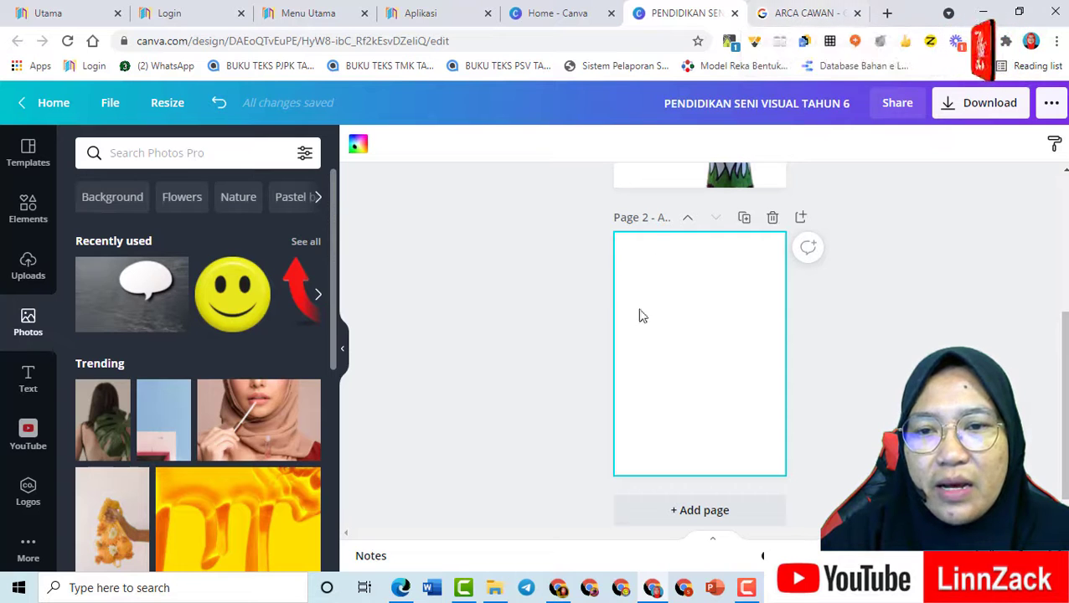
left_click(29, 384)
left_click(219, 278)
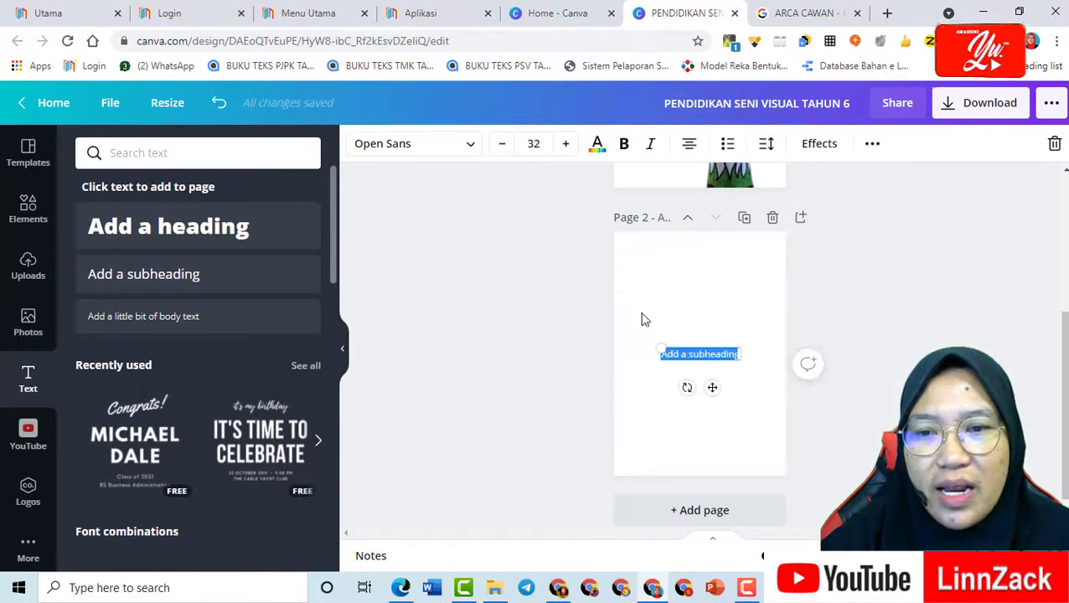
type("ALAT DAN BAHAN")
- Enlarge the "ALAT DAN BAHAN" text to a font size of about 47.6 and move it near the top of the page
left_click_drag(760, 339, 838, 305)
left_click(775, 359)
left_click(775, 358)
left_click_drag(743, 339, 724, 259)
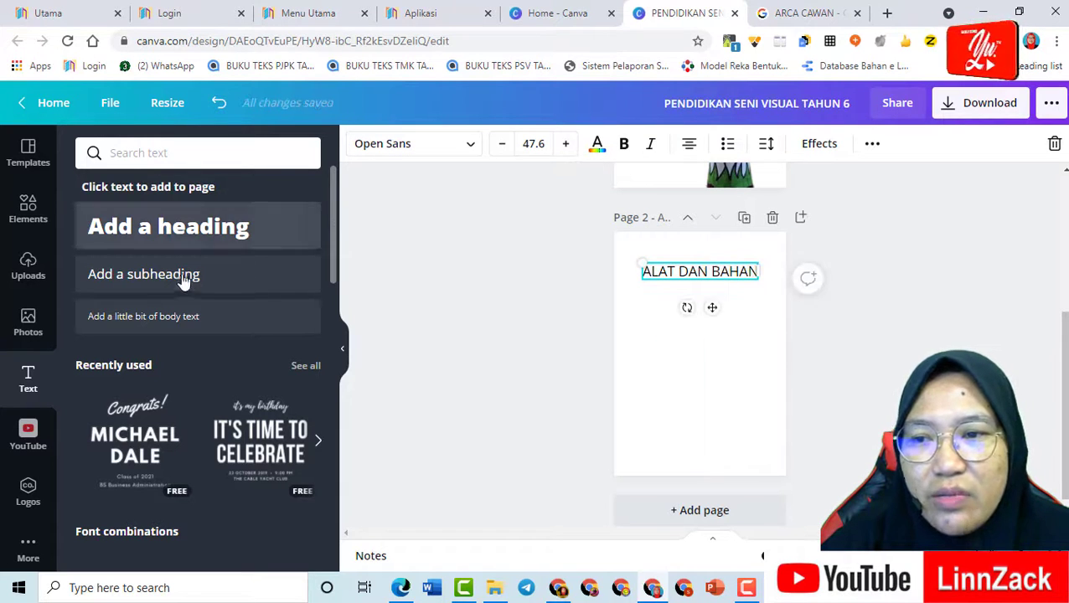
- Add another subheading directly below "ALAT DAN BAHAN" and format it as a numbered list
left_click(191, 279)
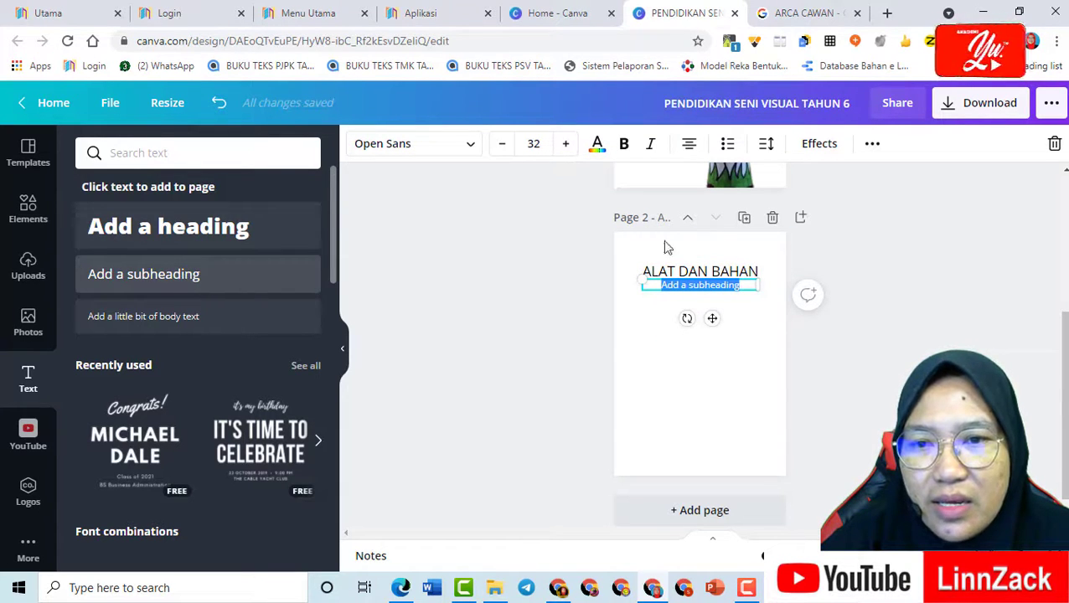
left_click(734, 152)
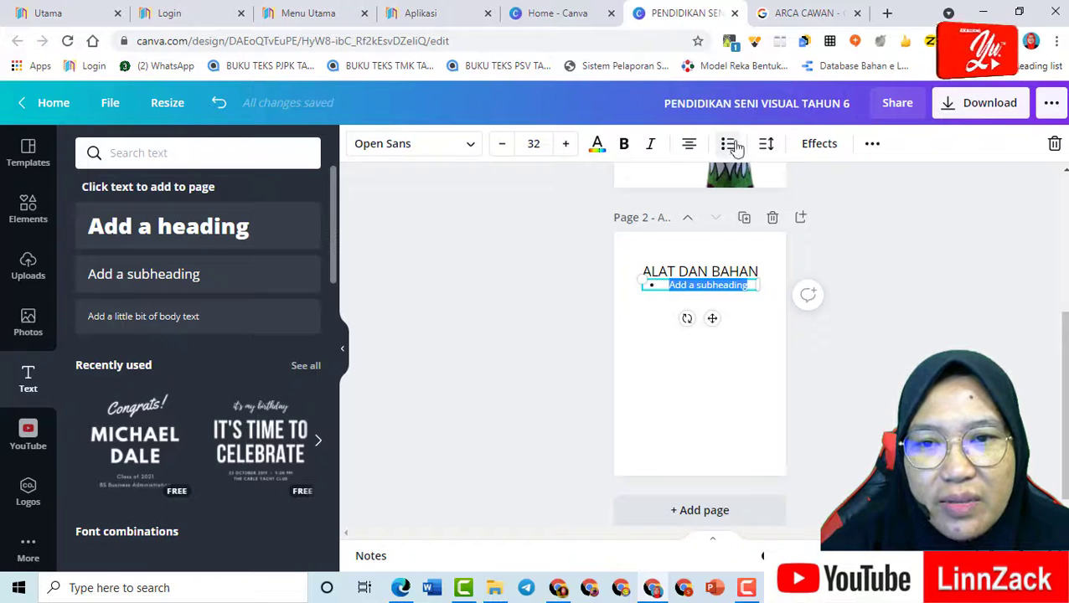
left_click(729, 152)
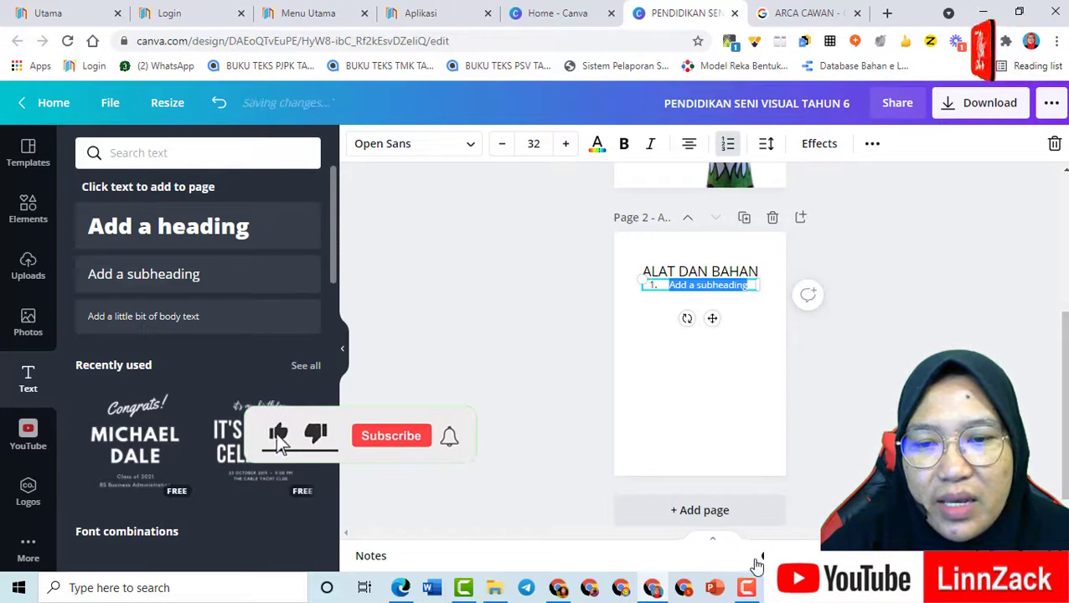
- Replace the placeholder text in the numbered list with the first two items, "Cawan kertas" and "kertas warna"
left_click_drag(758, 556, 774, 555)
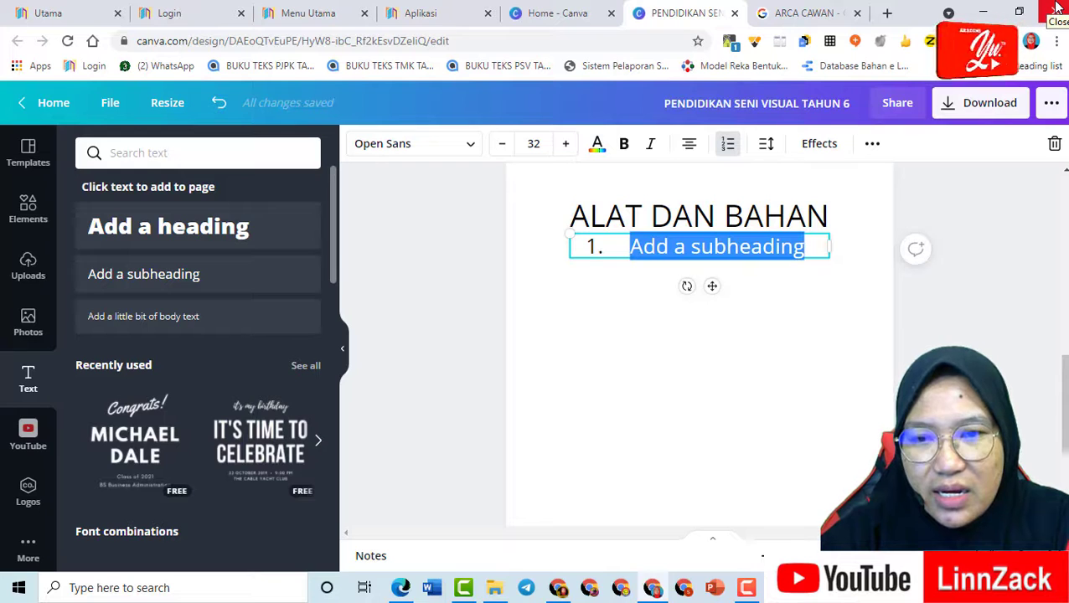
left_click_drag(807, 248, 619, 250)
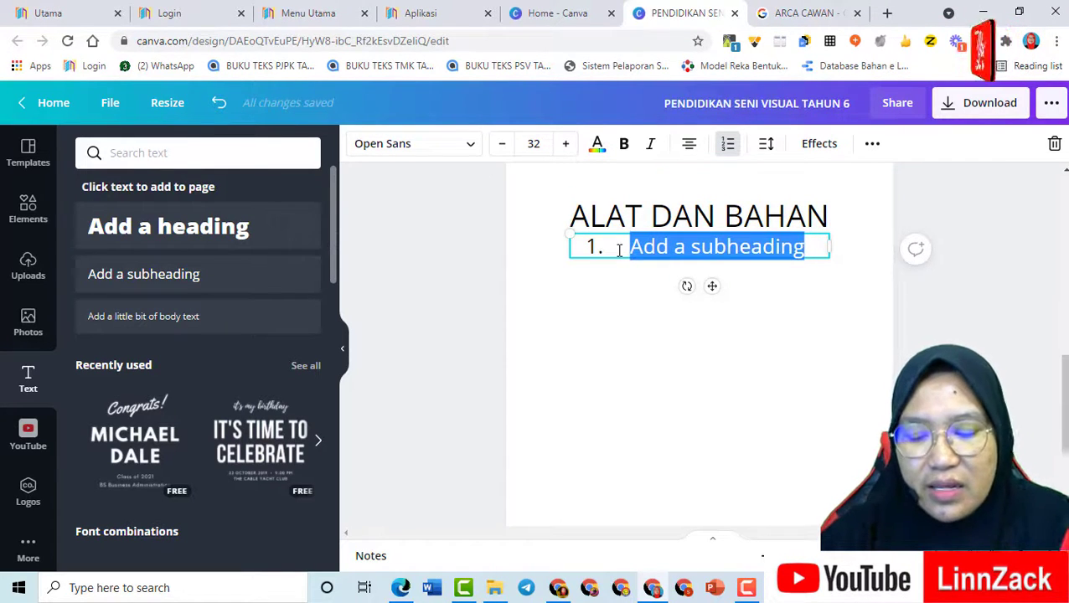
type("t")
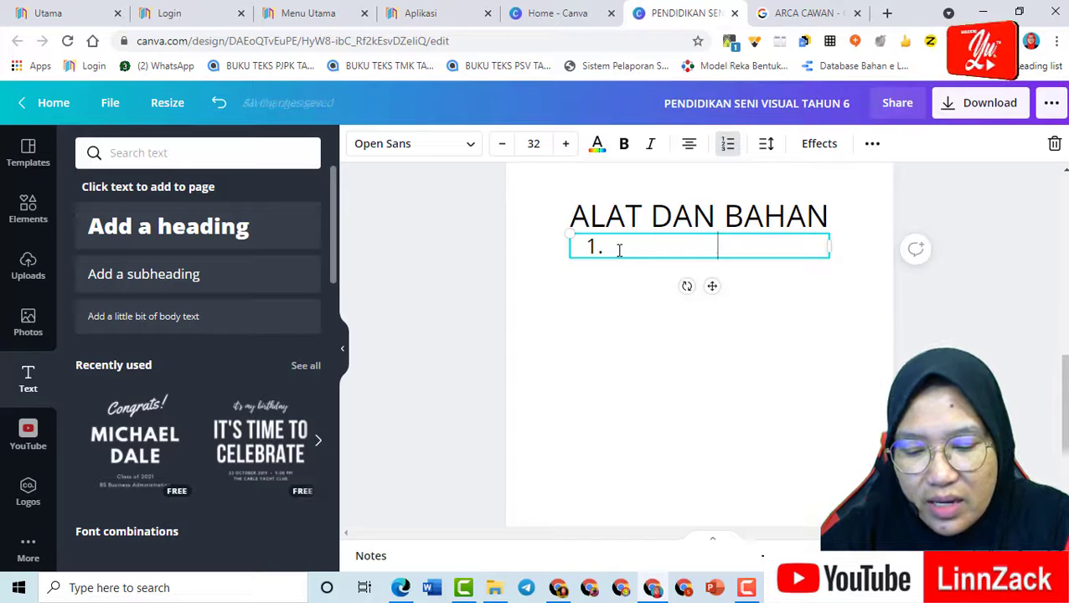
type("awan kertas")
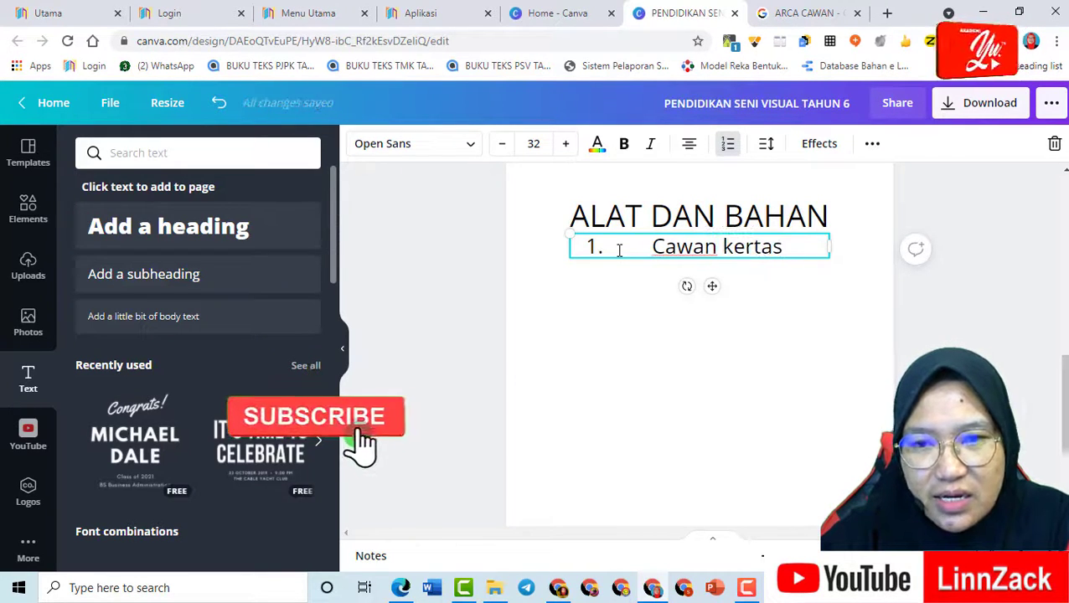
key("Return")
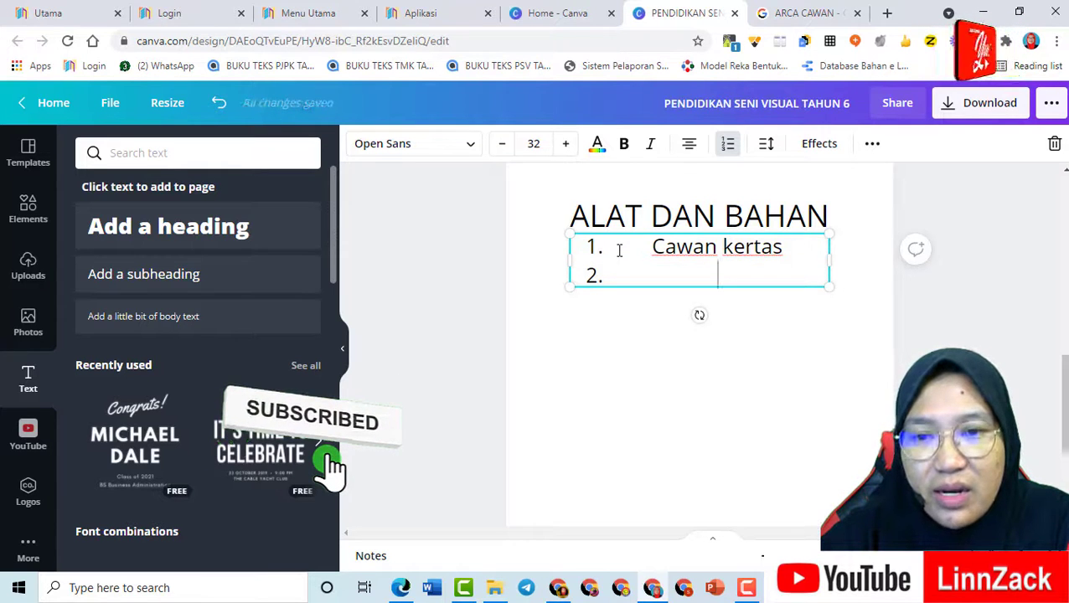
type("kertas")
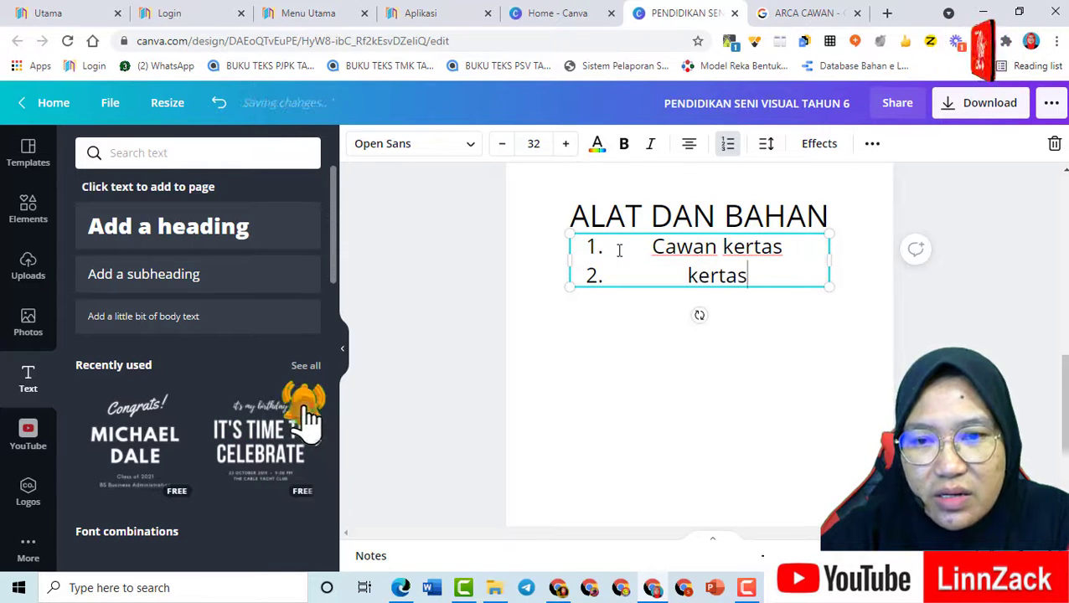
type(" warna")
key("Return")
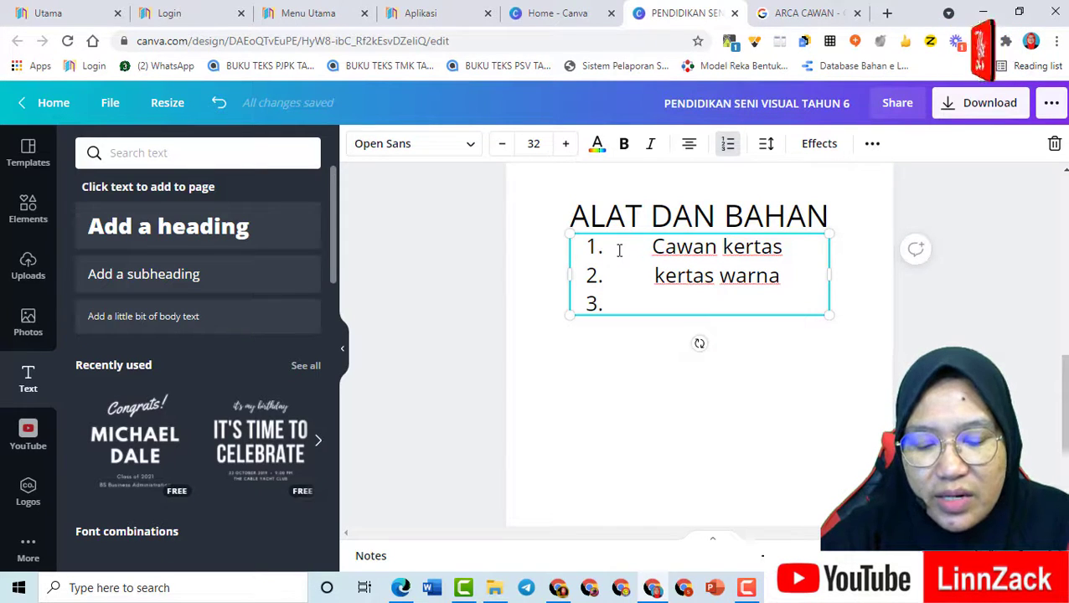
- Continue the numbered list with "pensel warna", "gam" and "gunting", and start an empty sixth item
type("pensel")
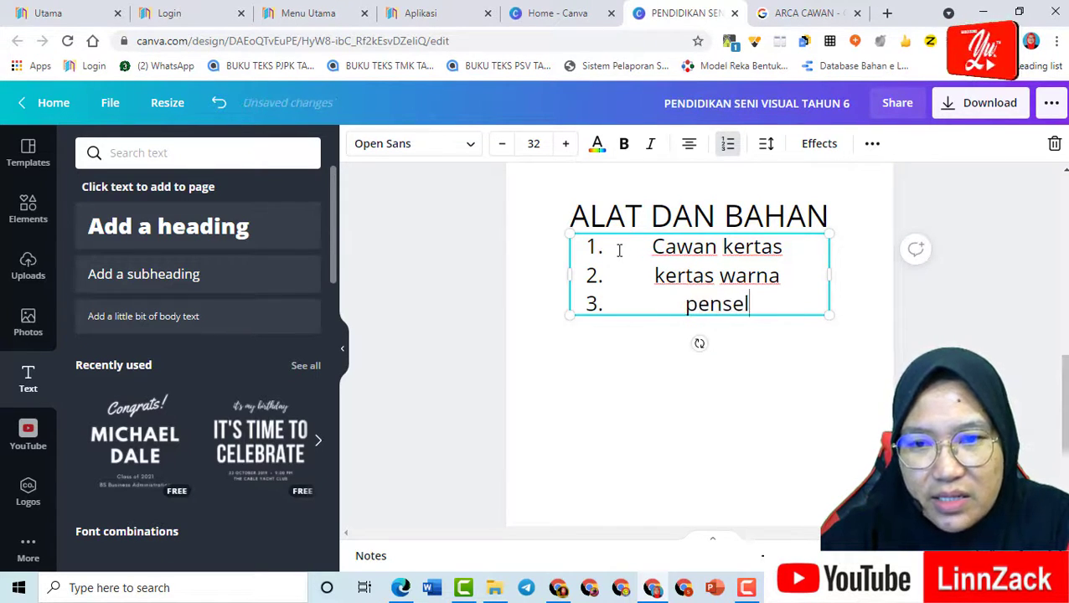
type("warna")
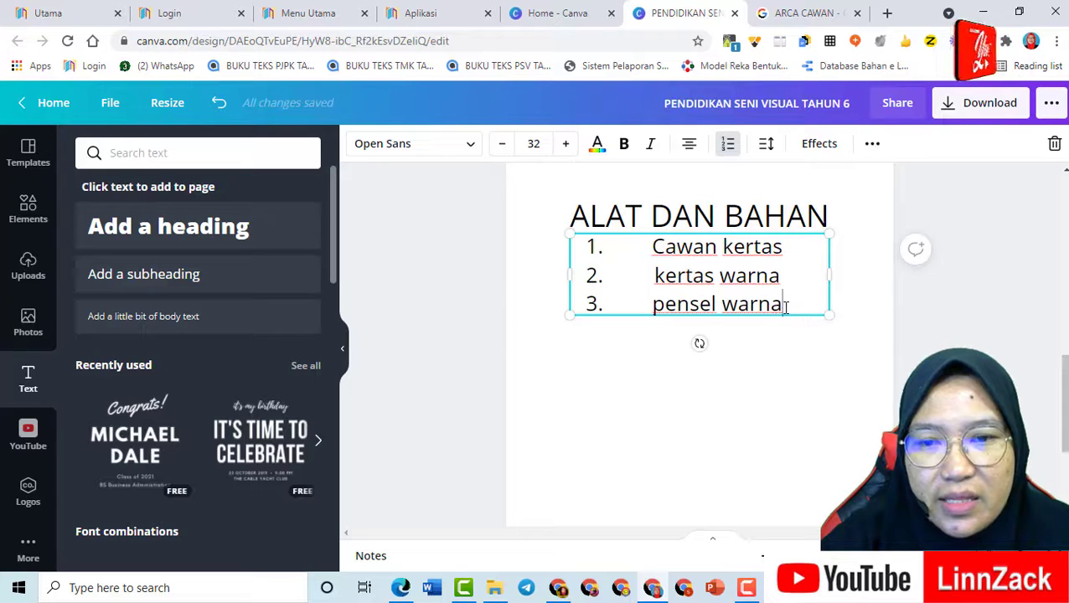
key("Return")
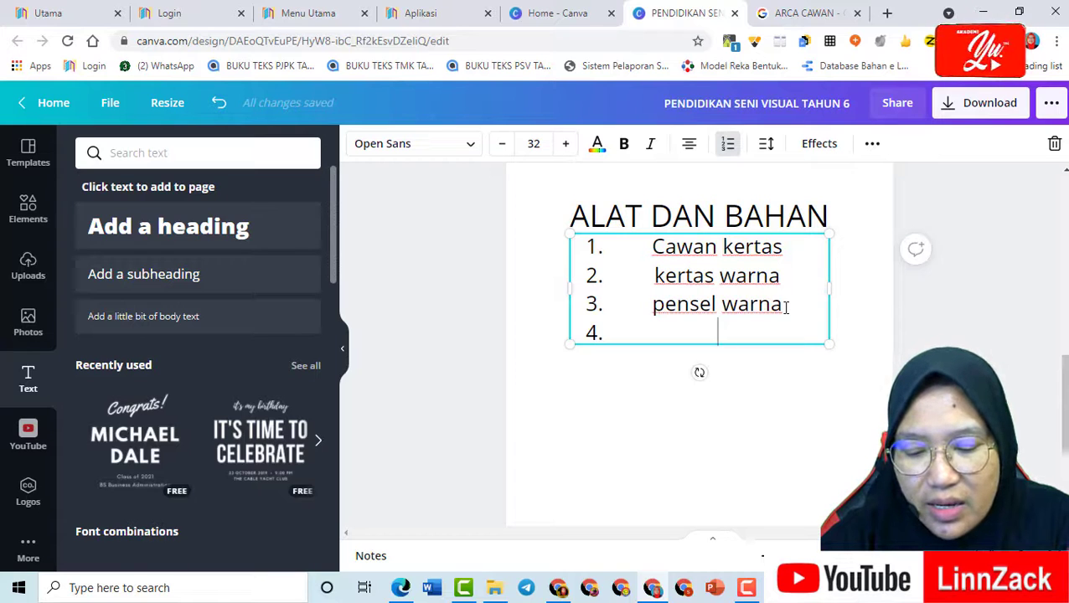
key("Return")
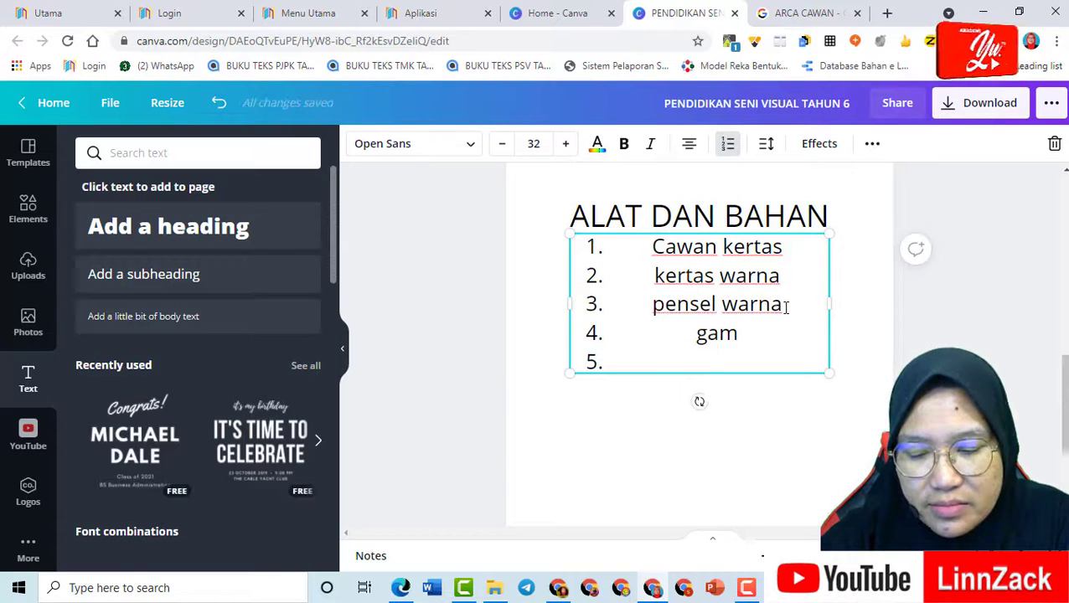
type("gunting")
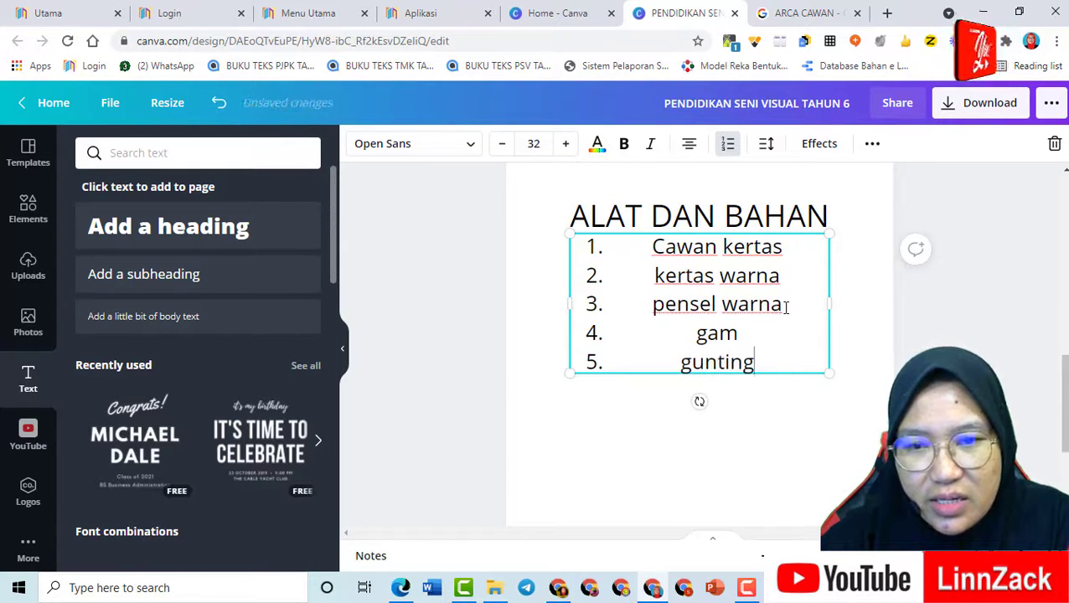
key("Return")
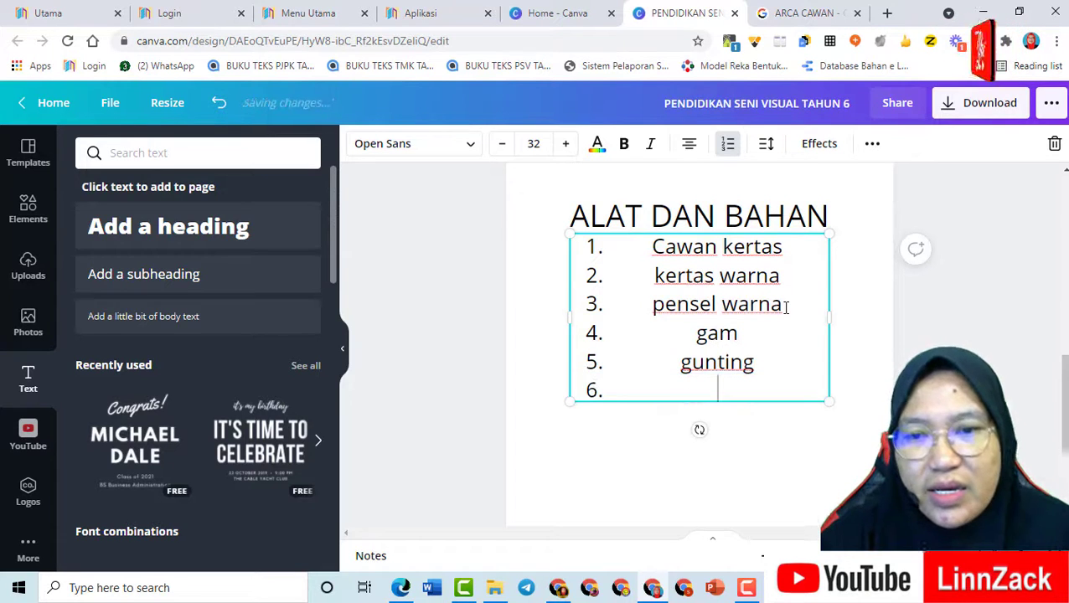
- Left-align the five written items of the materials list and set their font to Josefin Sans Regular
left_click_drag(654, 248, 762, 377)
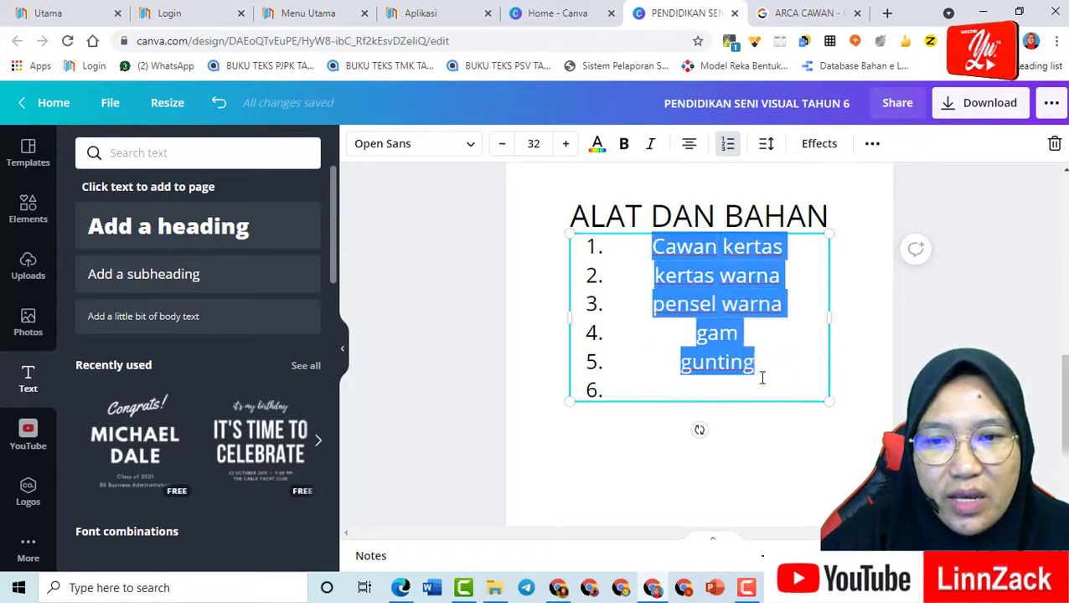
left_click(690, 149)
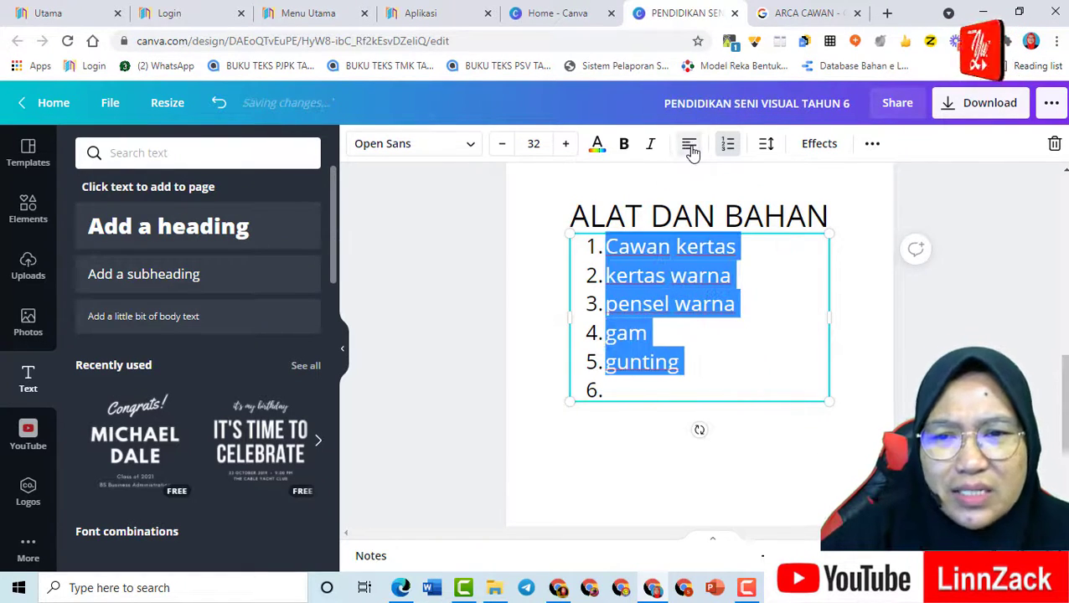
left_click(471, 148)
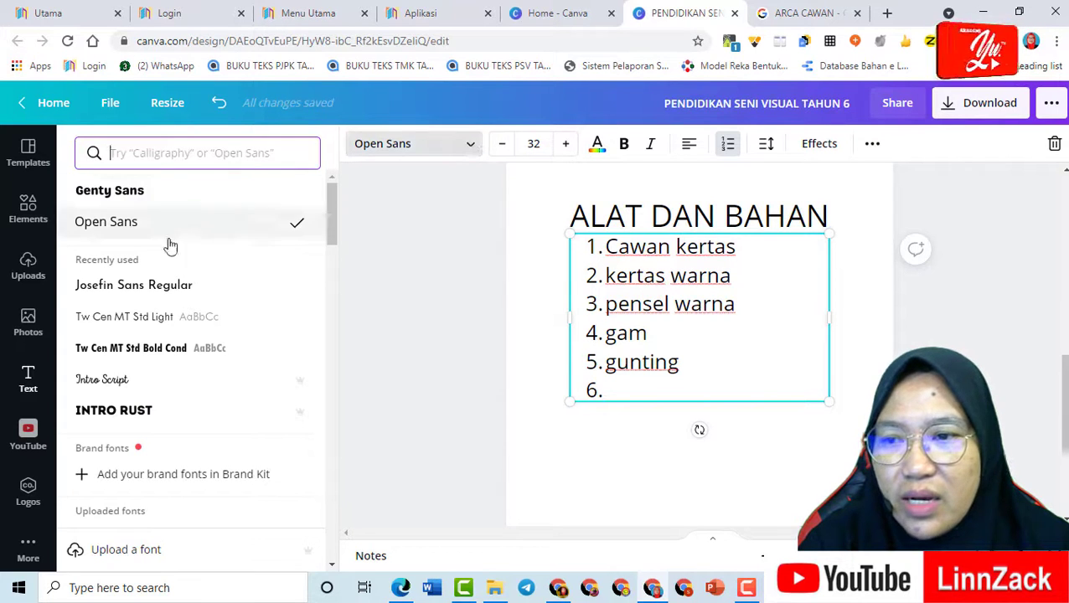
left_click(145, 287)
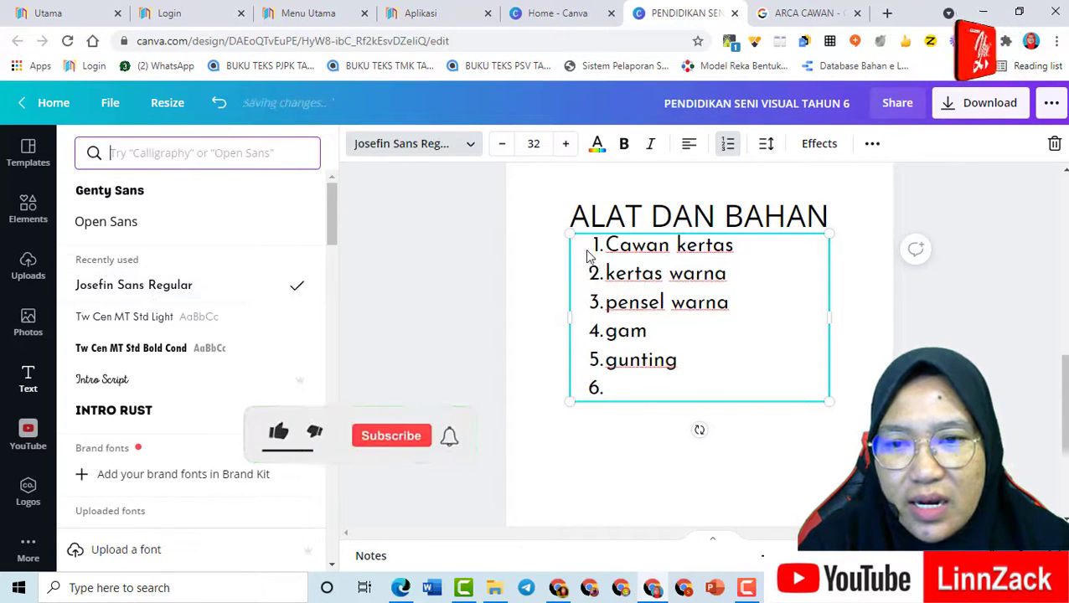
left_click(765, 358)
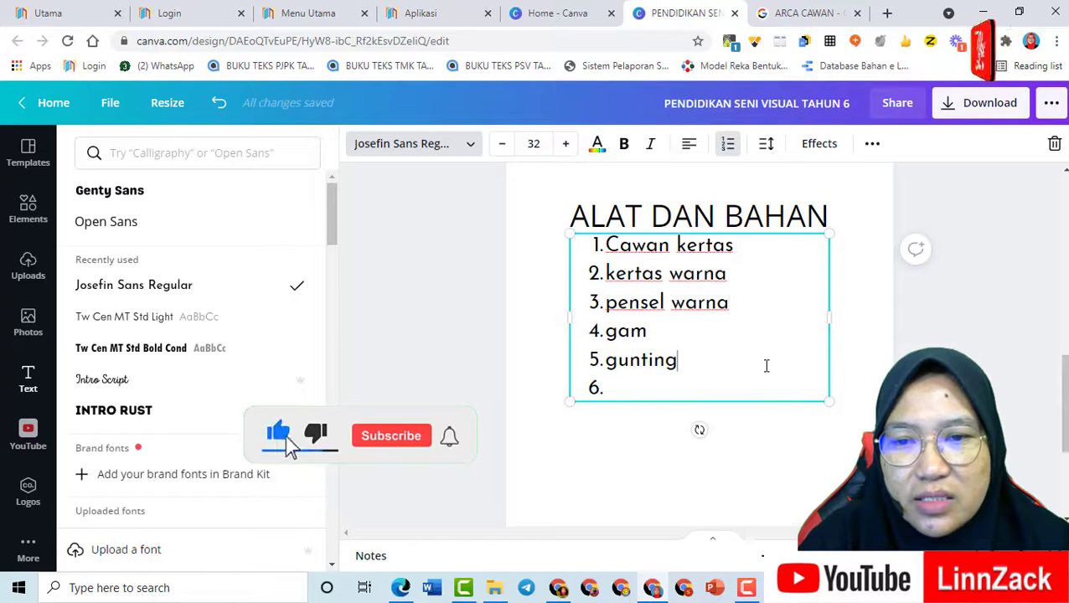
- Move the numbered list slightly down to leave a gap below the "ALAT DAN BAHAN" heading
key("Escape")
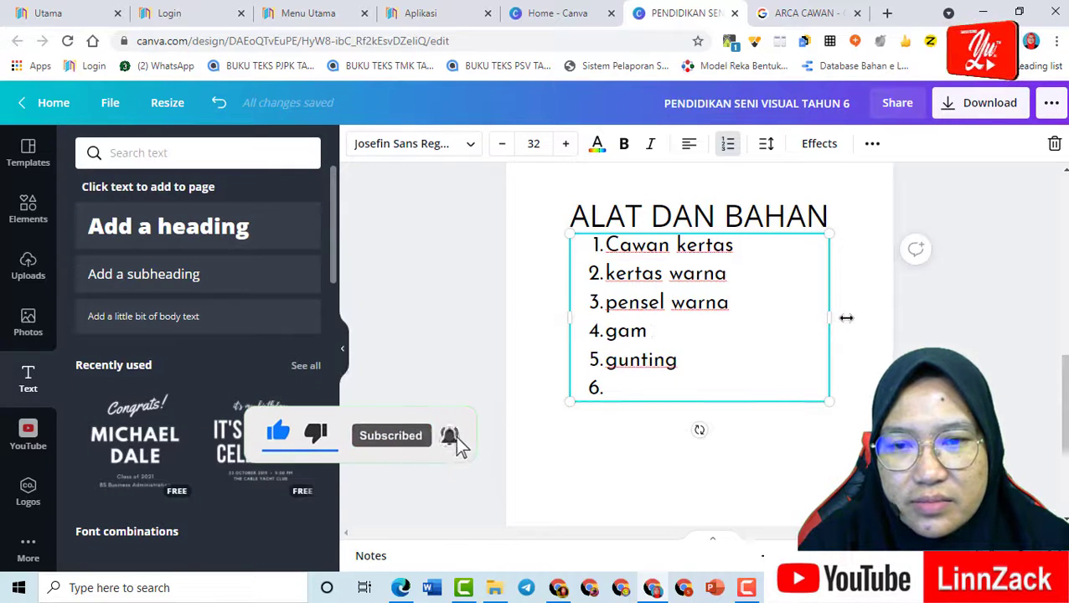
left_click_drag(682, 303, 716, 325)
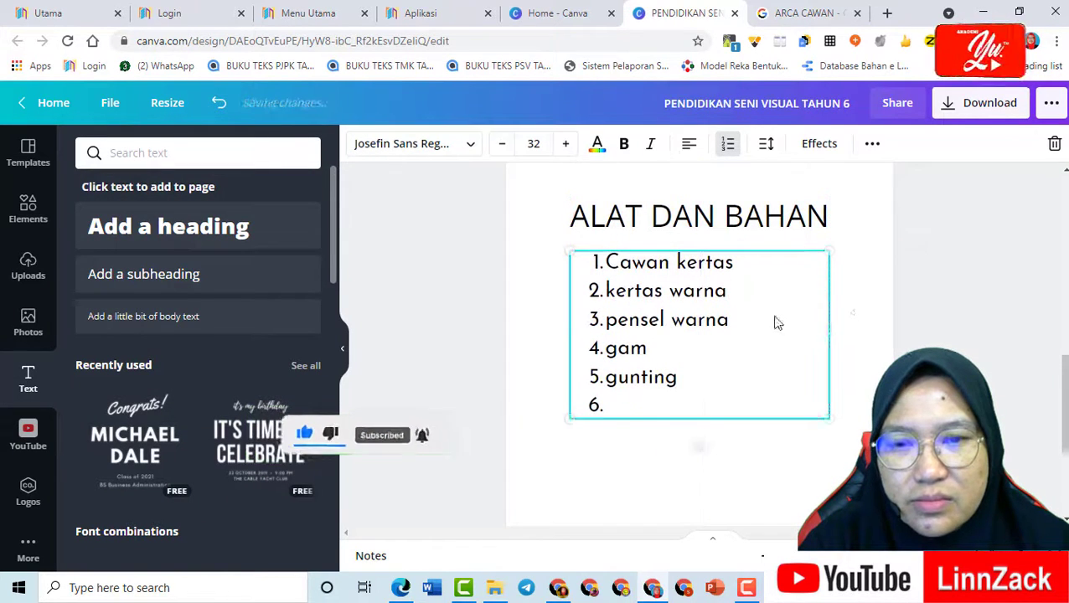
left_click(858, 331)
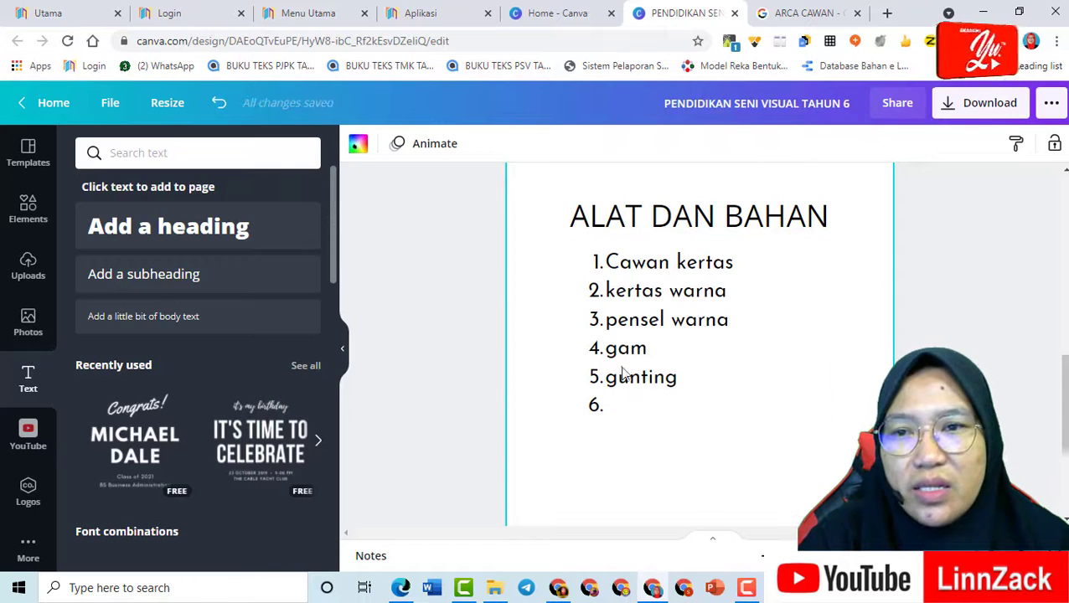
- Show the page thumbnails and review the cover page and the "ALAT DAN BAHAN" page
scroll(1041, 358, "down", 3)
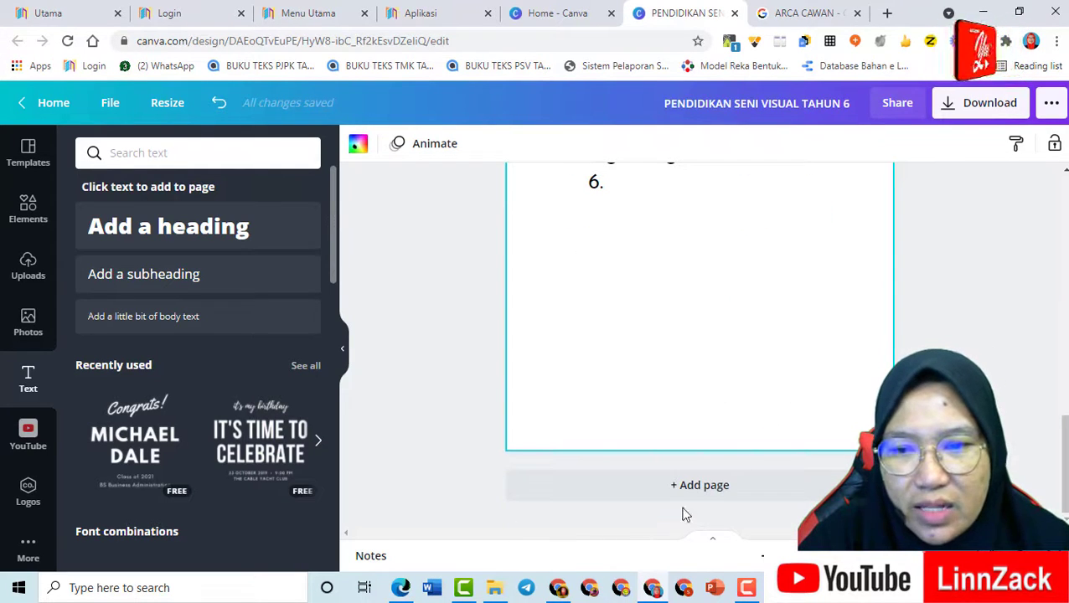
scroll(722, 543, "up", 2)
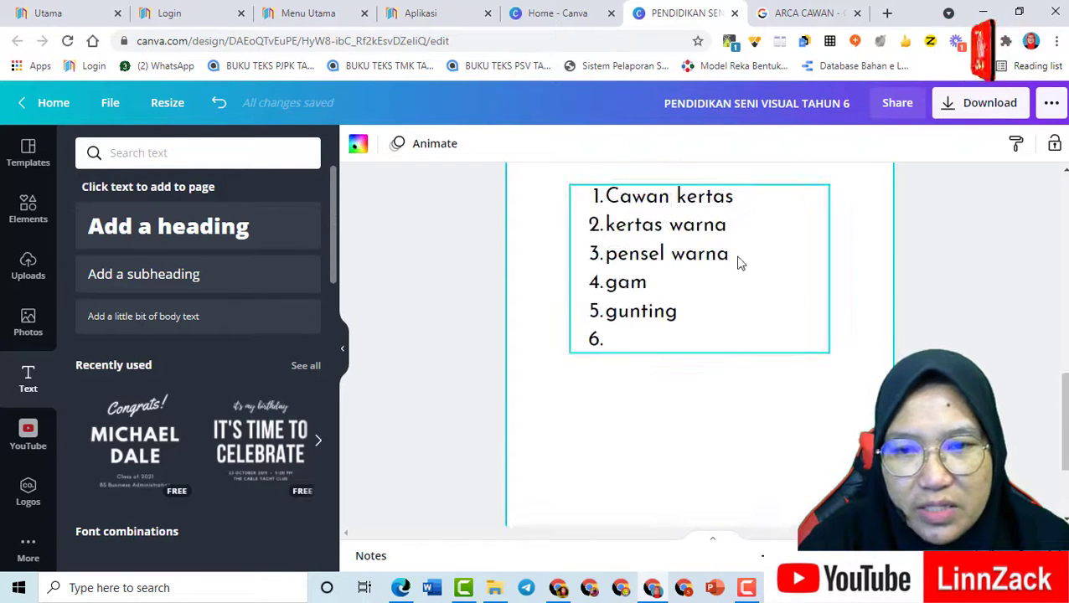
scroll(742, 269, "down", 2)
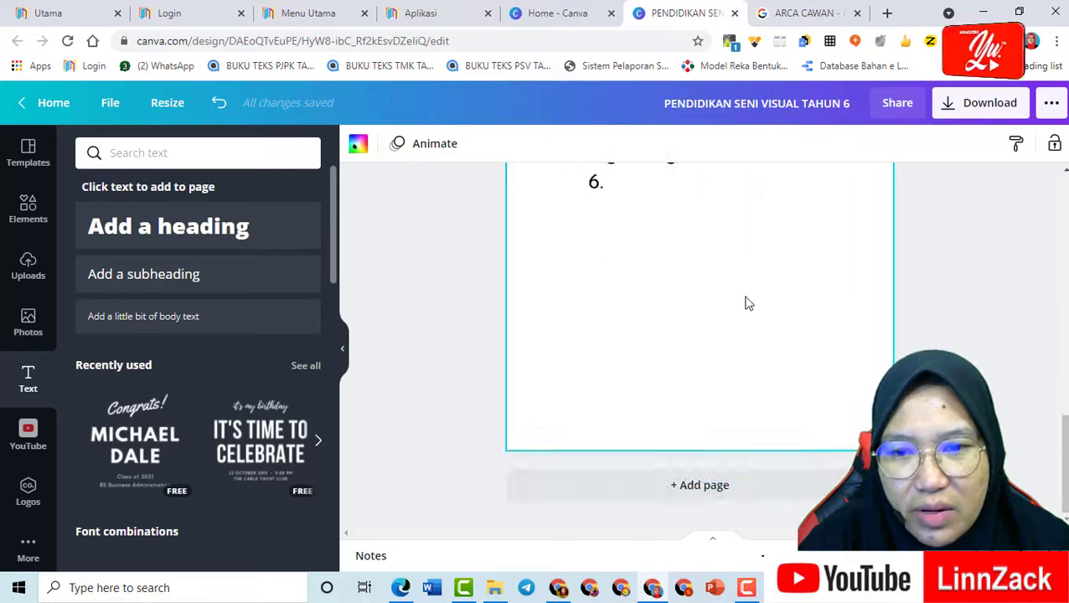
left_click(713, 547)
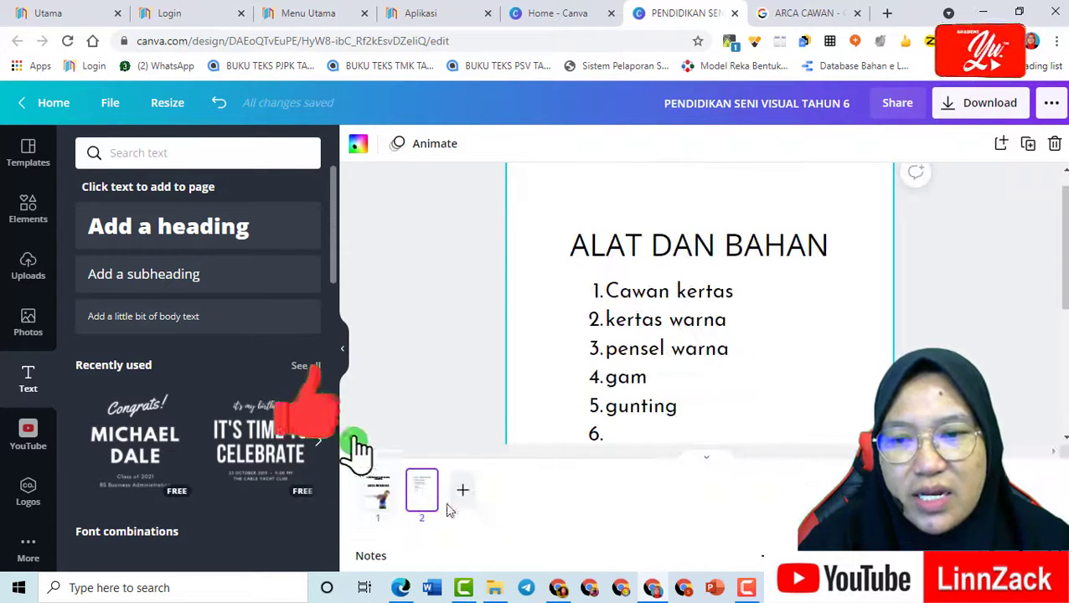
left_click(377, 507)
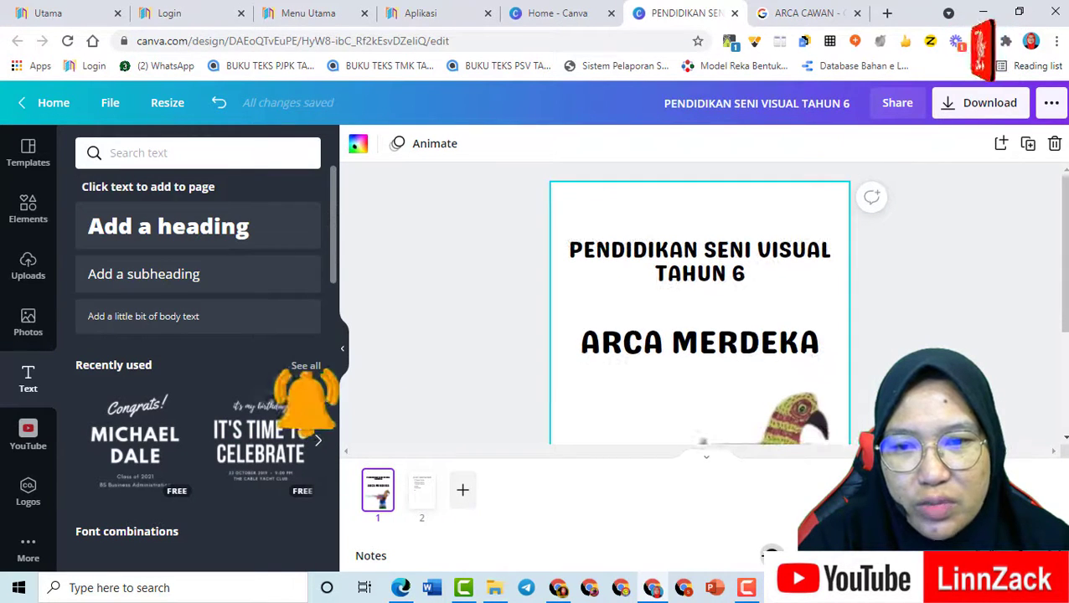
scroll(877, 350, "down", 2)
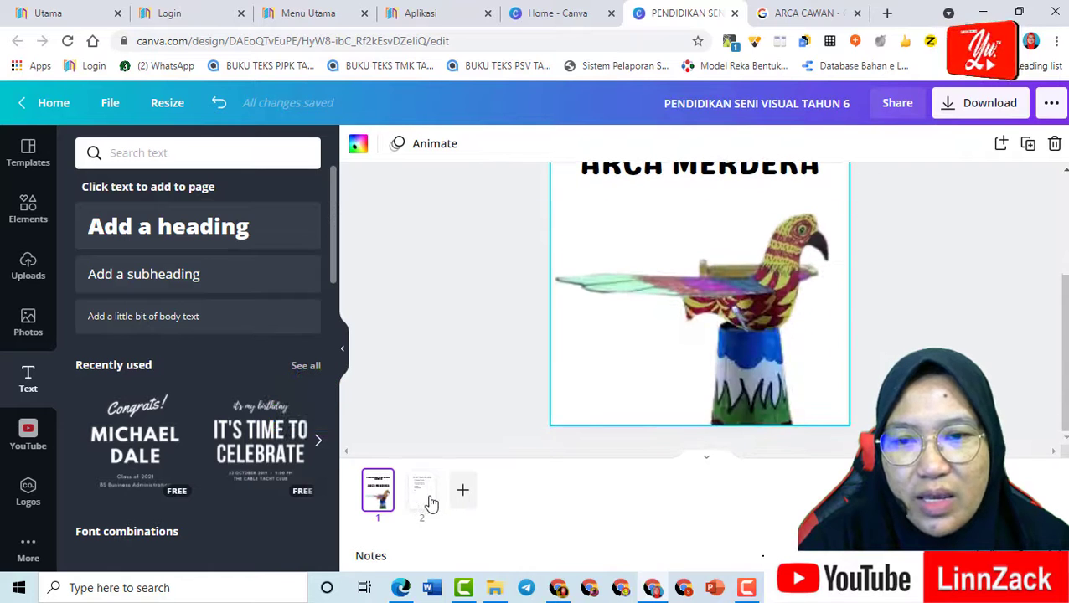
left_click(424, 496)
scroll(828, 344, "up", 2)
left_click(692, 362)
scroll(693, 363, "down", 2)
scroll(692, 363, "up", 2)
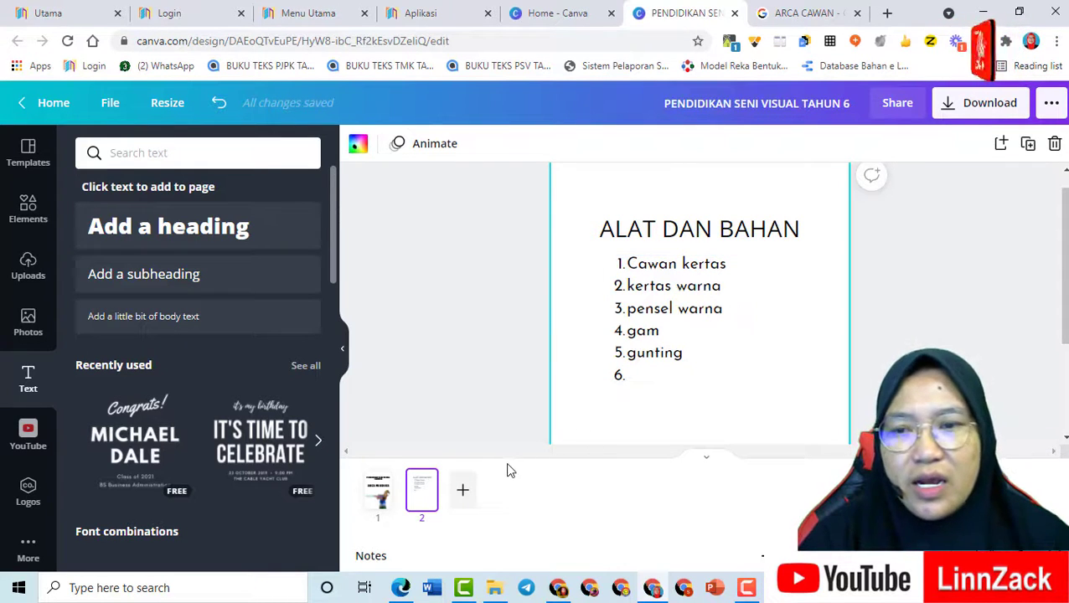
- Switch to the Google Images results and search for "paper cup" instead of "ARCA CAWAN"
left_click(823, 17)
triple_click(240, 110)
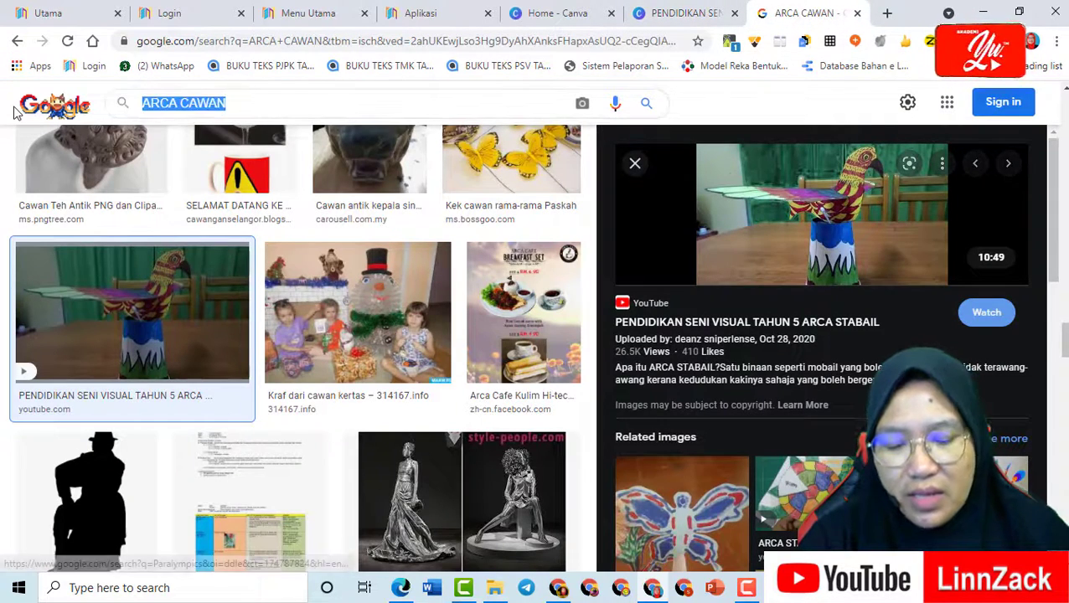
type("paper cup")
key("Return")
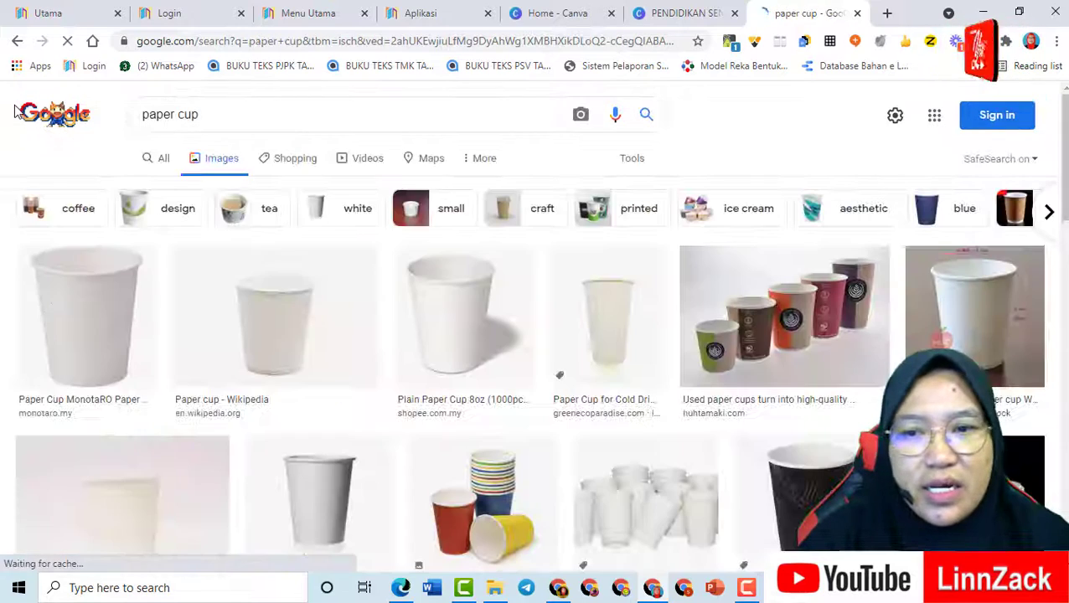
- Switch back to the Canva worksheet design and search its photo library for "paper cup"
left_click(699, 19)
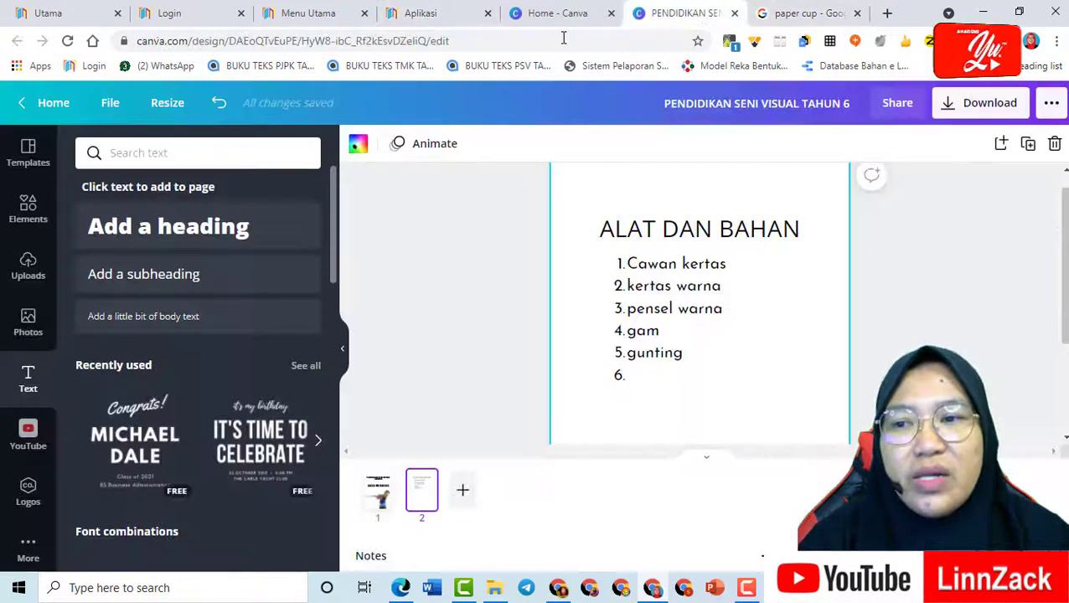
left_click(29, 325)
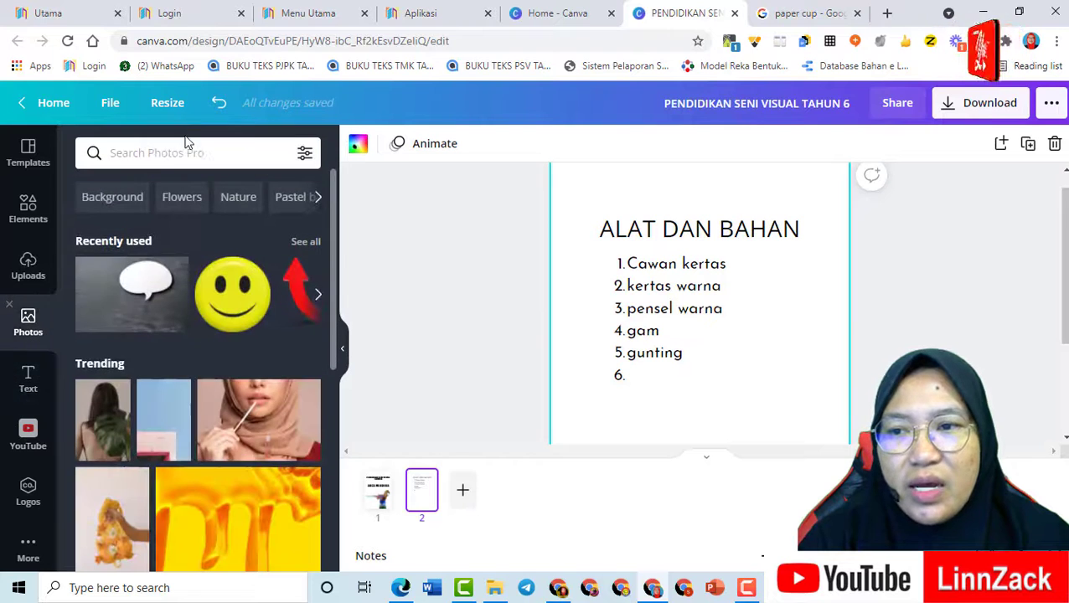
left_click(145, 152)
type("pa")
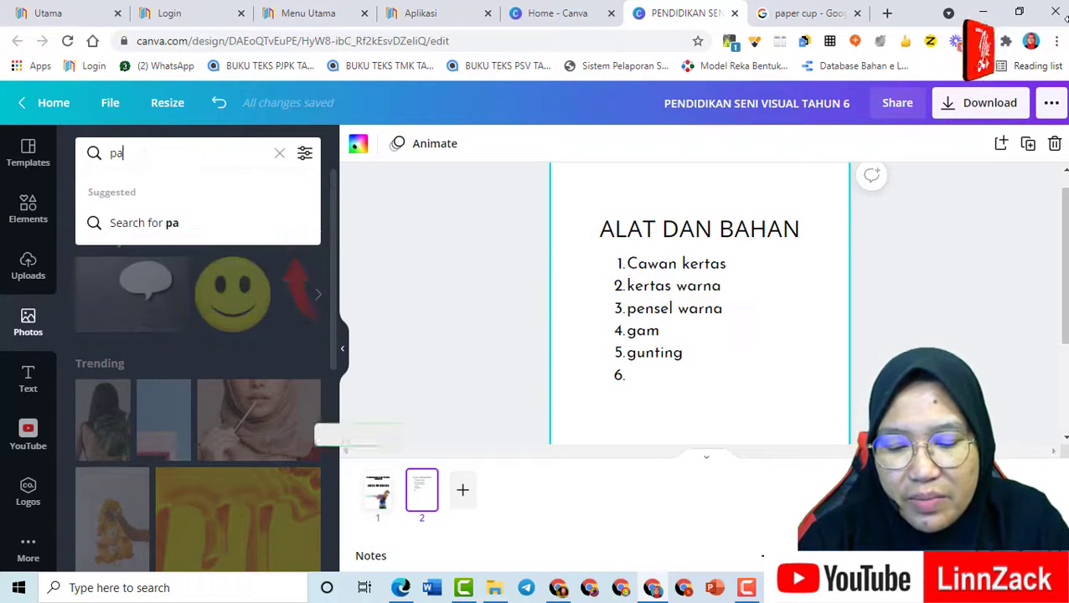
type("per cup")
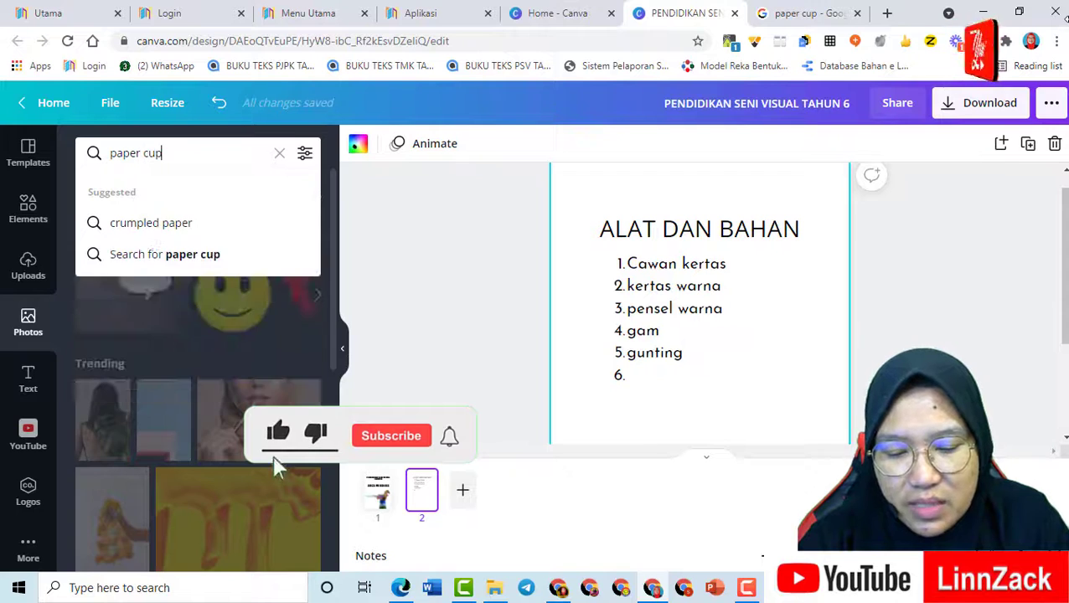
key("Return")
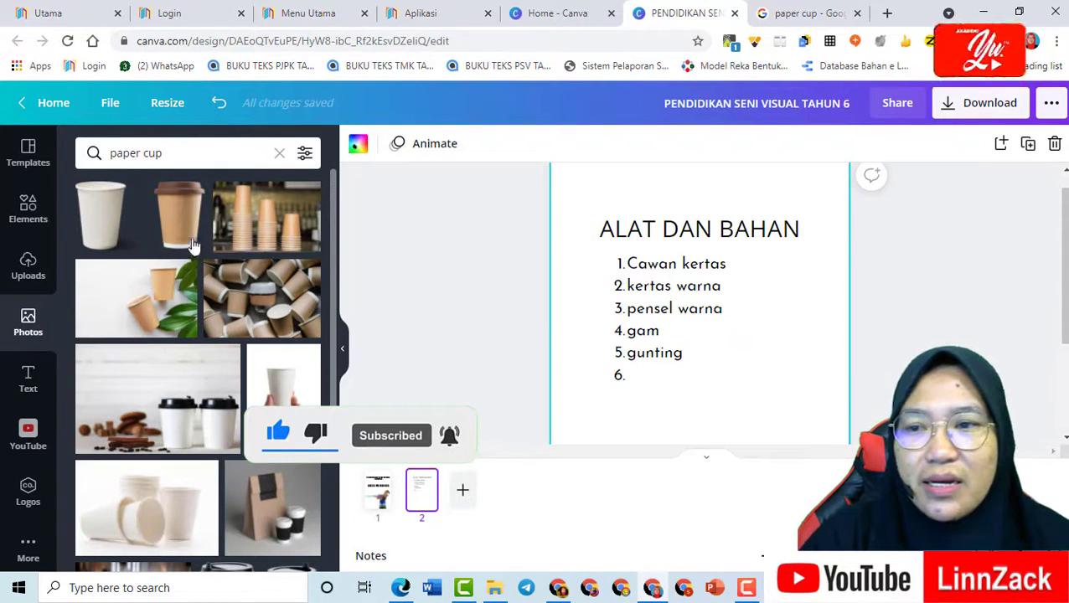
- Add a blank third page after the "ALAT DAN BAHAN" page
left_click(464, 492)
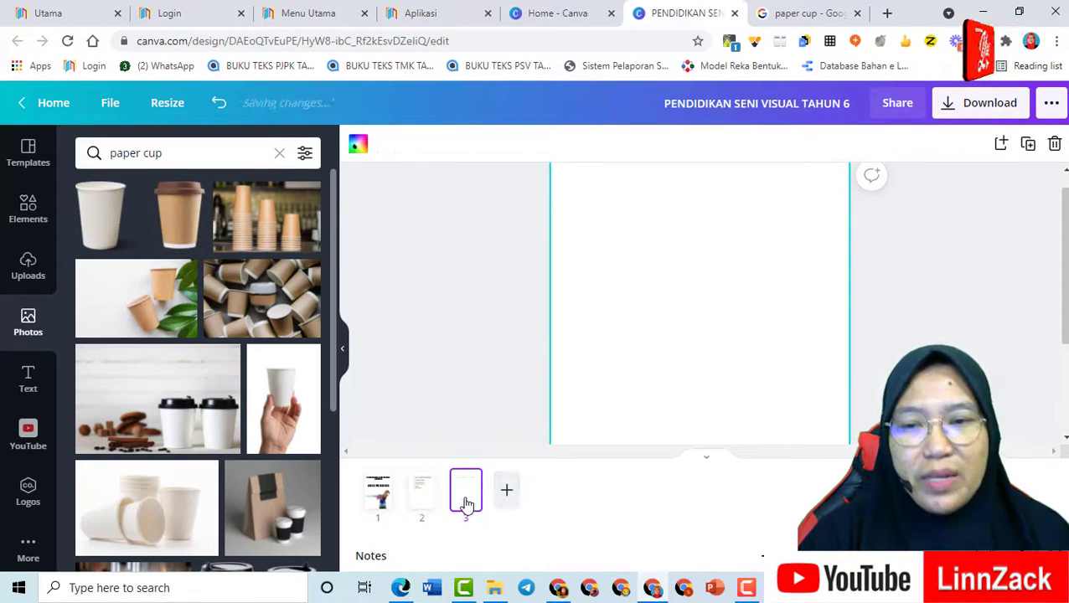
scroll(211, 450, "down", 2)
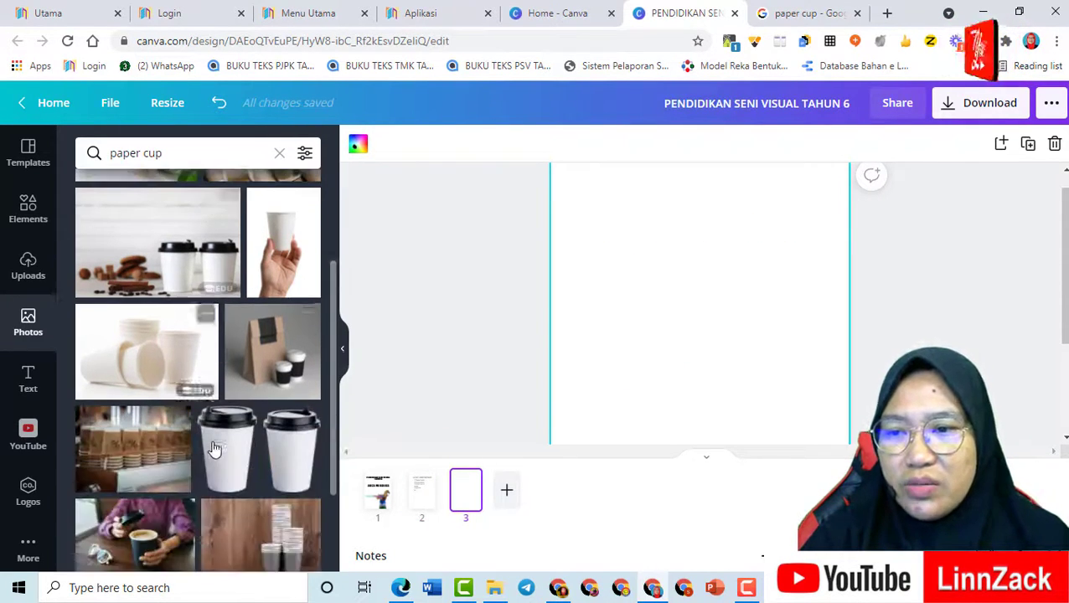
left_click(140, 374)
scroll(750, 381, "down", 2)
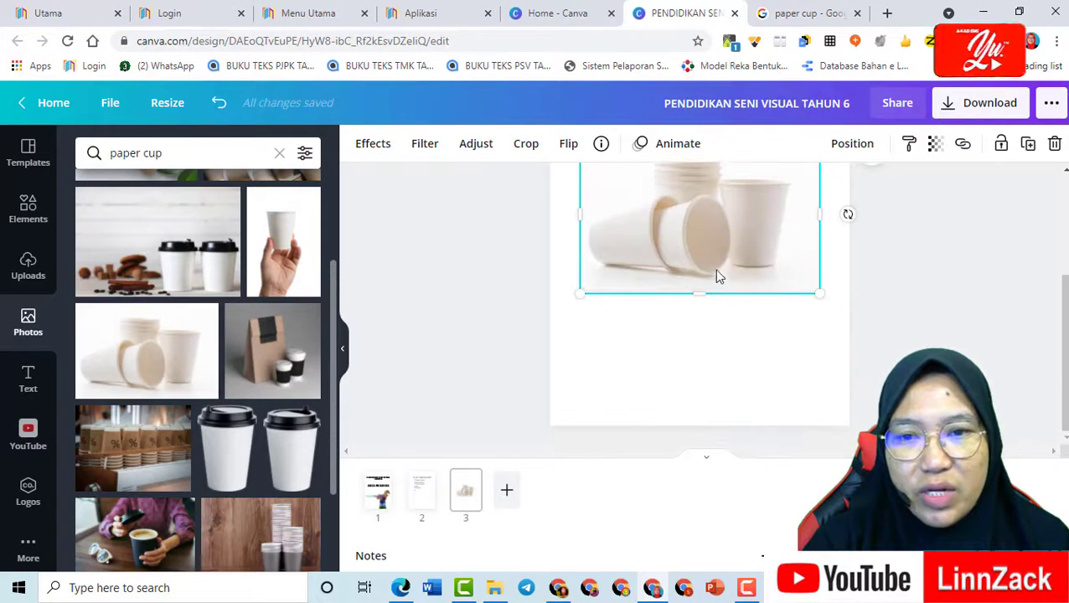
key("Delete")
- Place the photo of stacked grey paper cups against a wooden wall on page 3 and run Background Remover on it
scroll(147, 446, "down", 3)
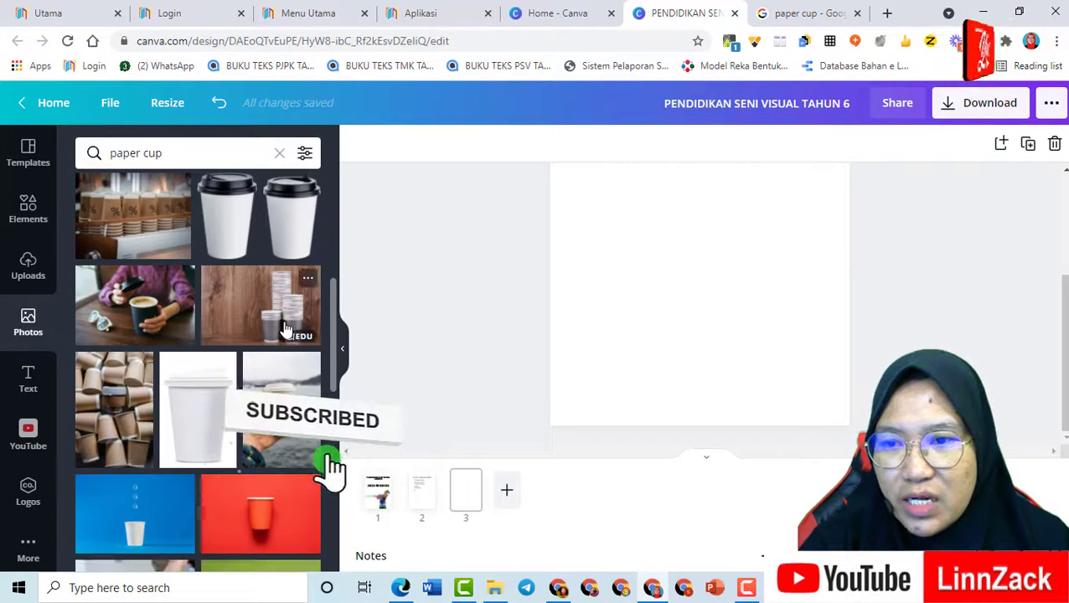
left_click(283, 329)
scroll(792, 385, "up", 2)
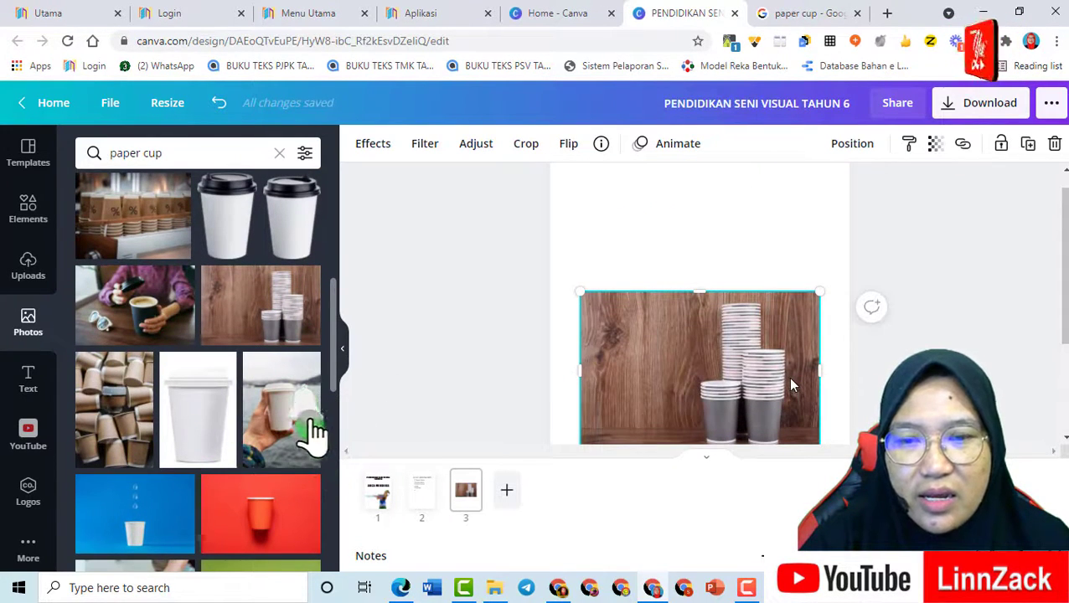
scroll(792, 385, "down", 1)
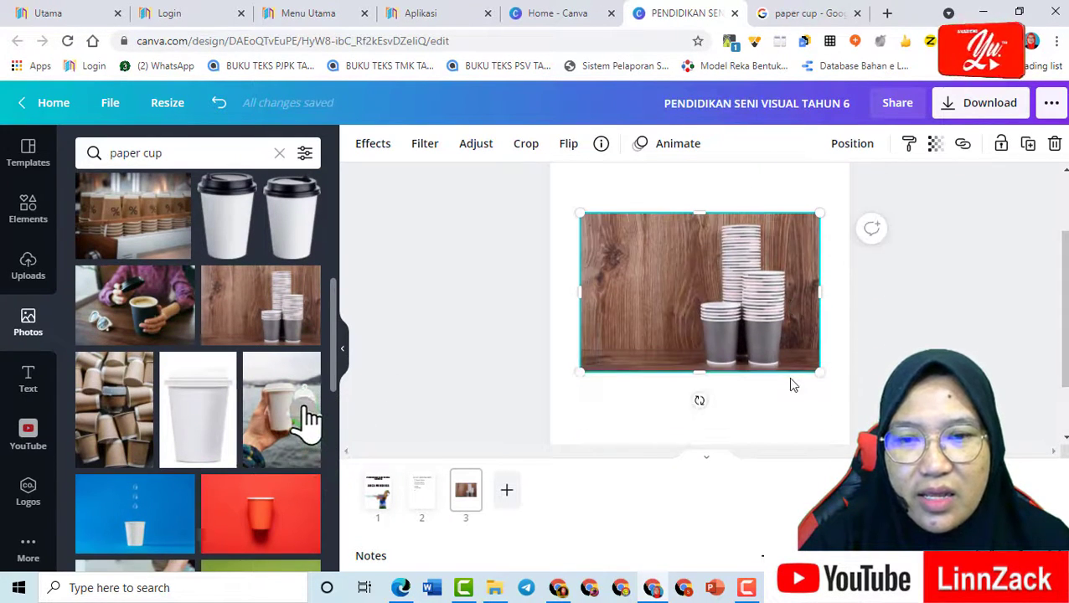
left_click(383, 151)
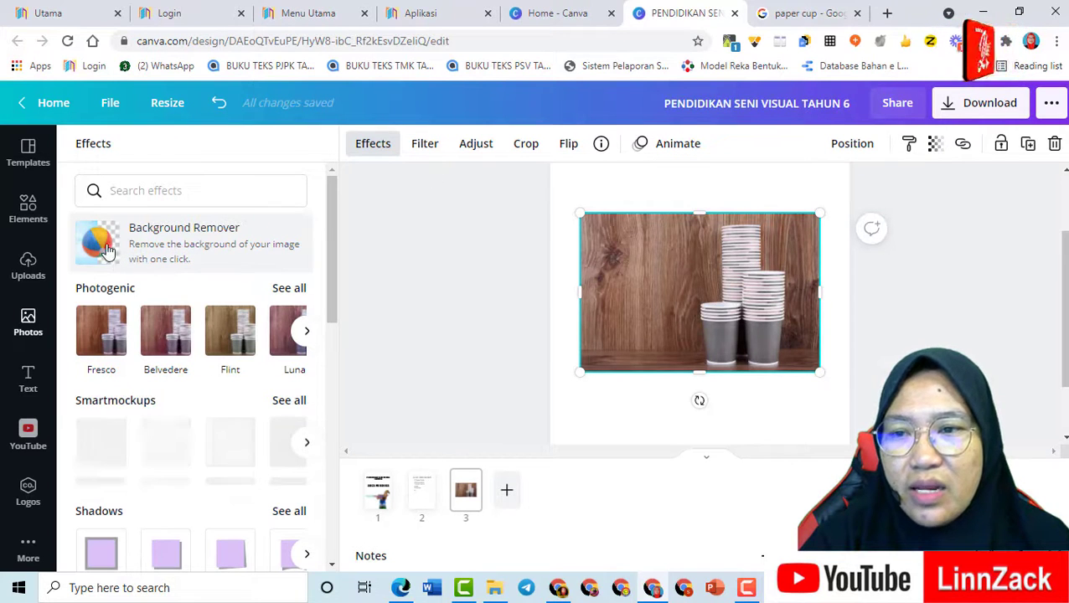
left_click(118, 254)
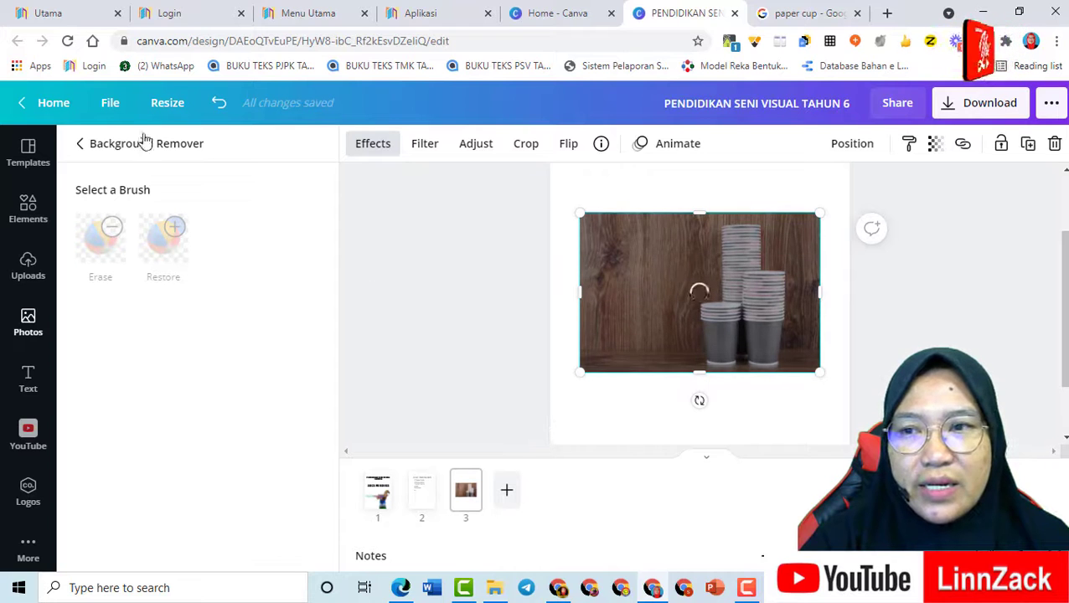
- Close the browser tabs Utama, Login, Menu Utama and Aplikasi
left_click(117, 12)
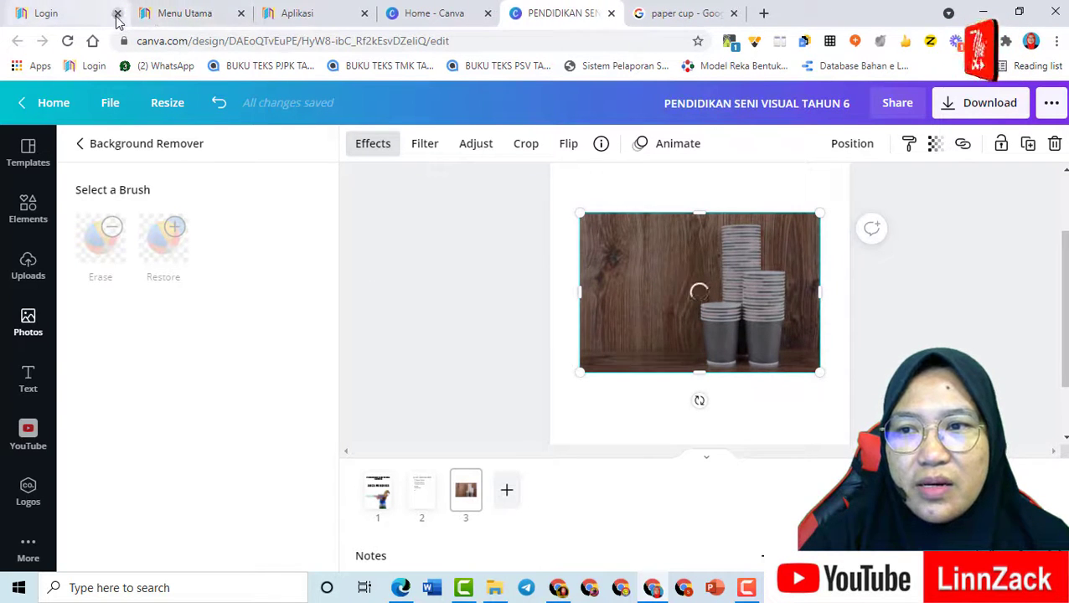
left_click(117, 13)
left_click(127, 12)
left_click(119, 13)
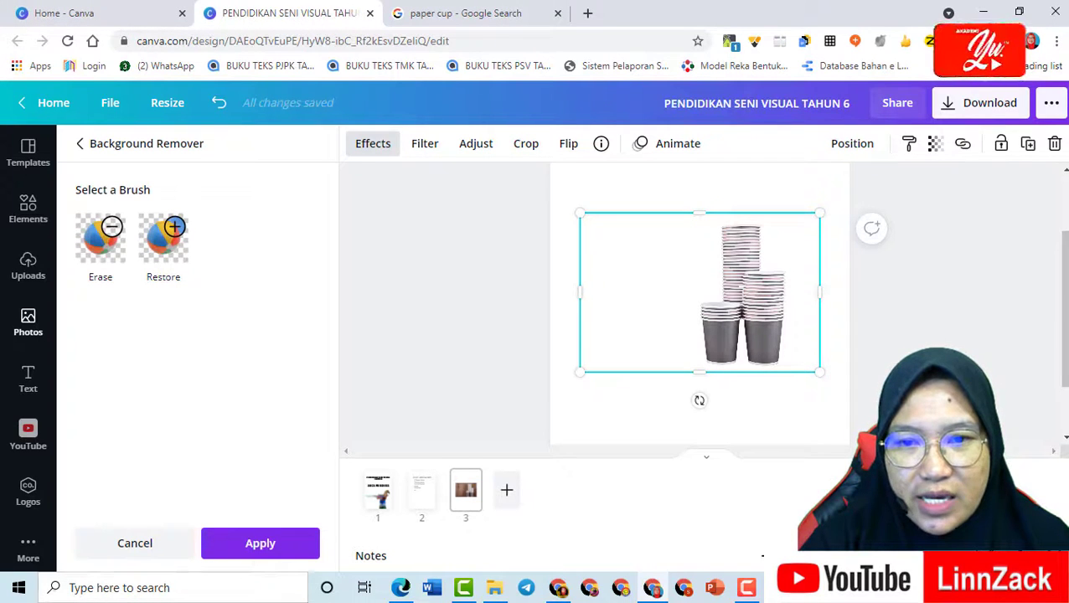
- Apply the background removal to the paper cup photo on page 3
left_click(259, 543)
left_click(845, 402)
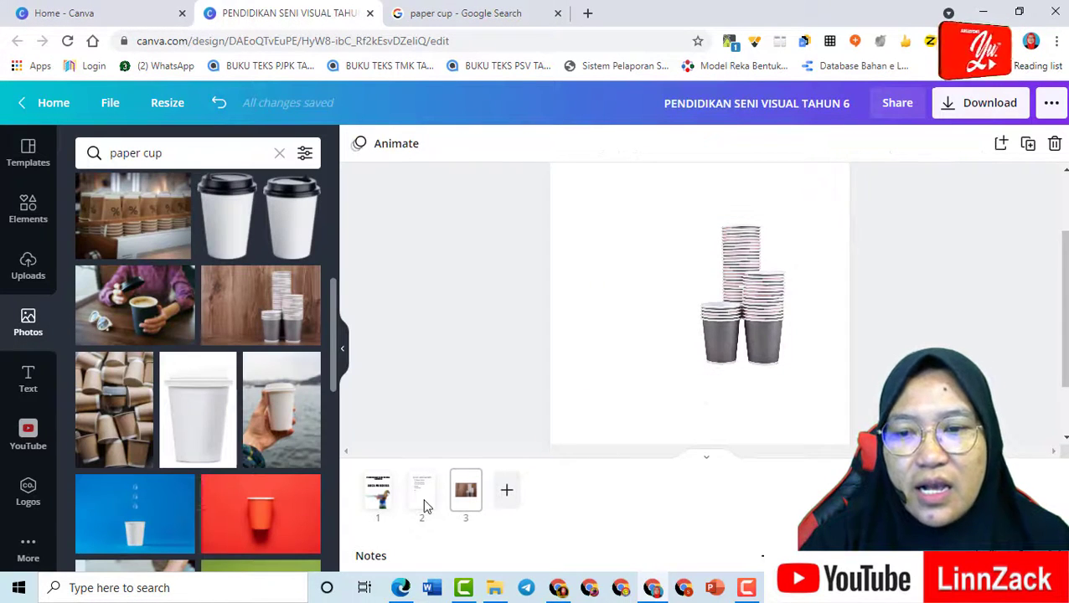
left_click(426, 507)
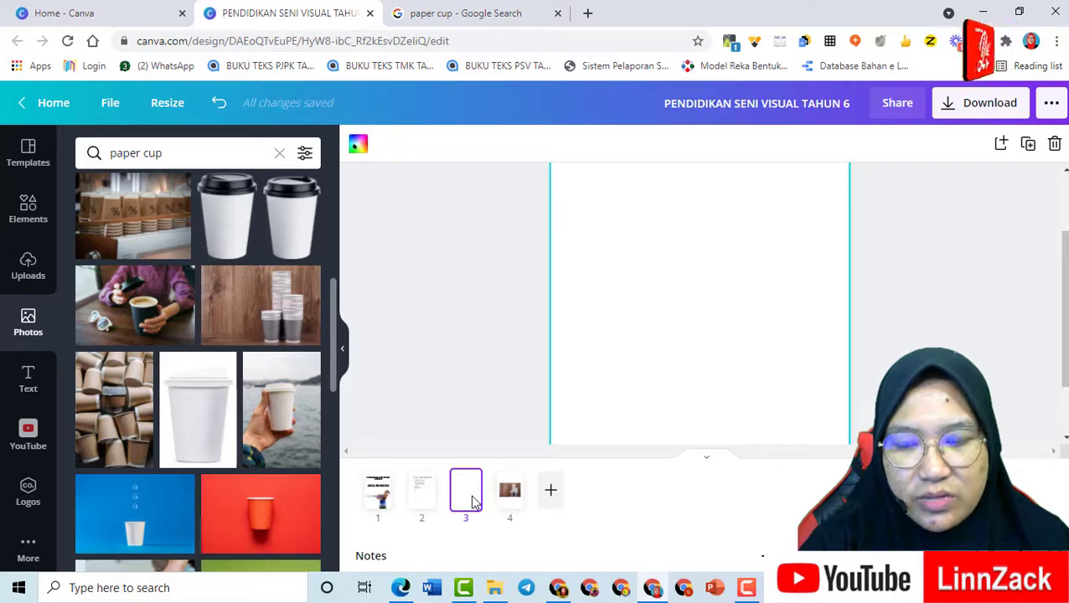
key("ctrl+z")
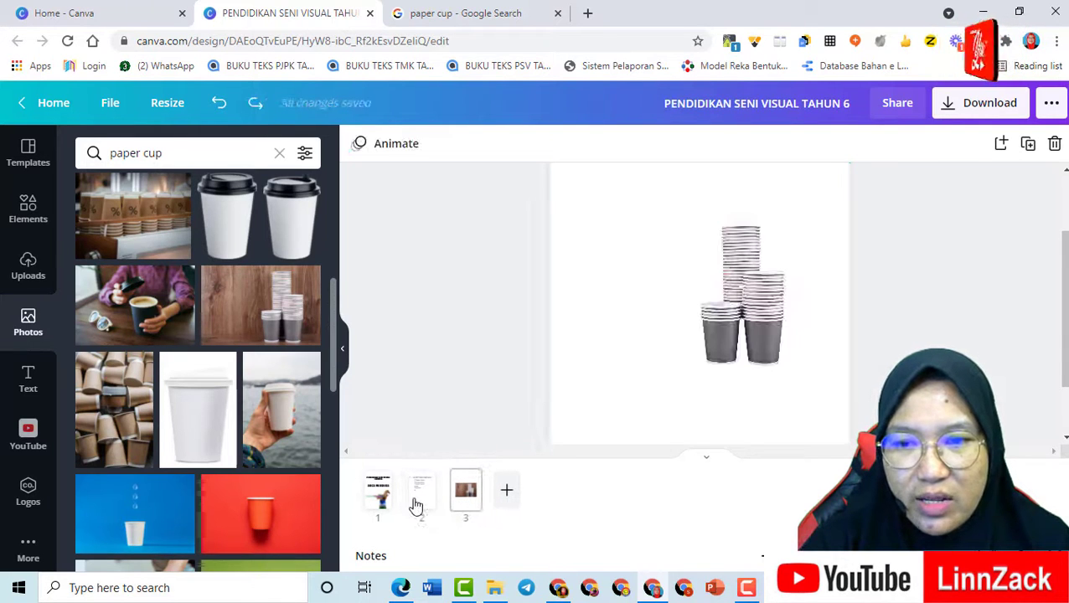
left_click(414, 501)
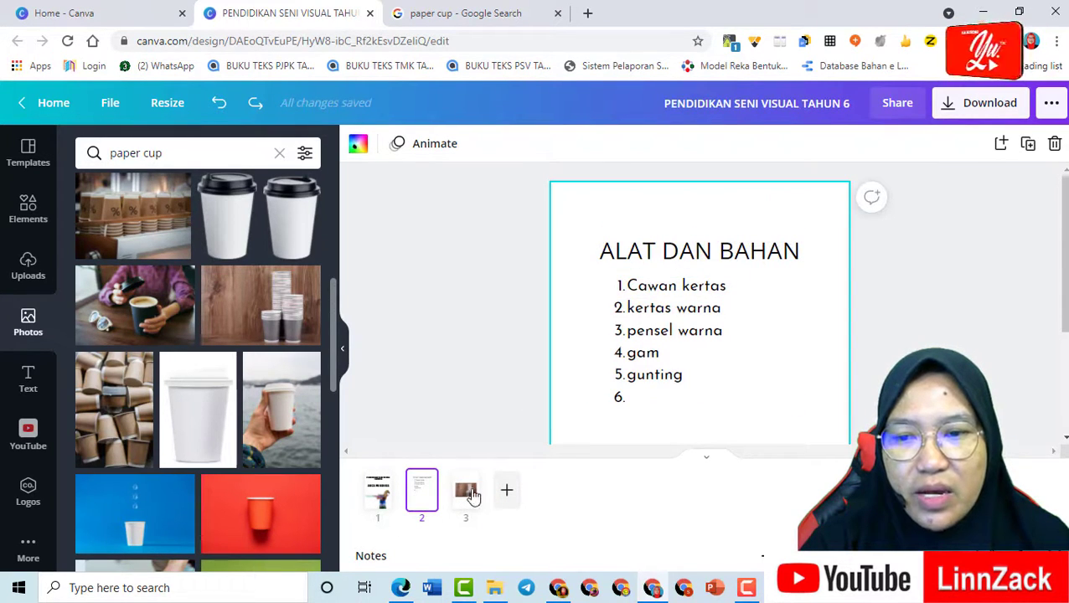
left_click(471, 495)
- Move the cut-out paper cup photo slightly right and down on page 3
scroll(861, 381, "down", 3)
left_click(794, 339)
left_click_drag(794, 340, 817, 404)
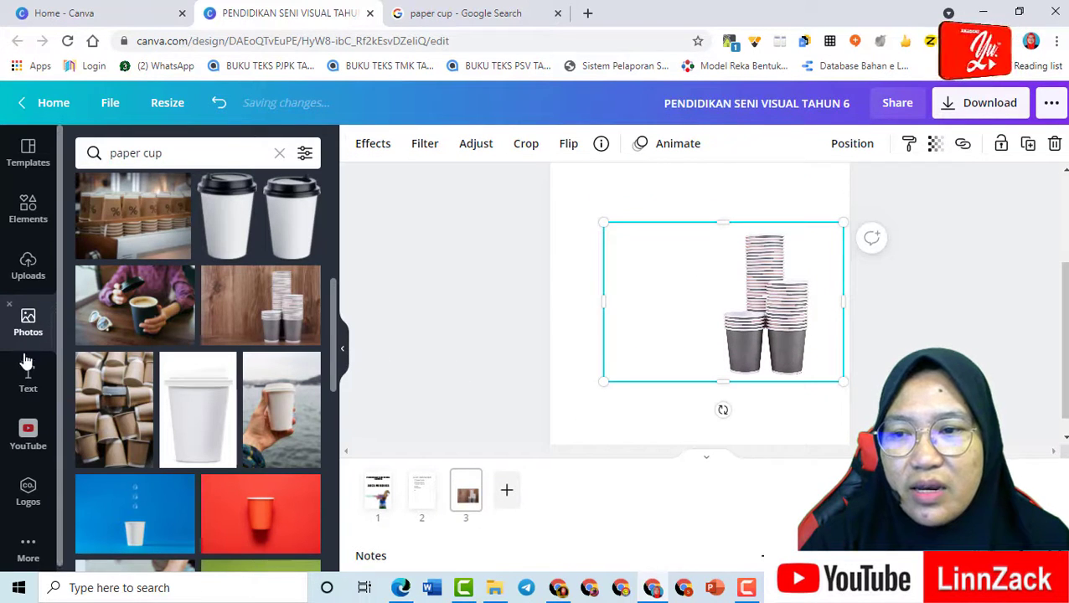
- Add a subheading reading "cawan kertas" beneath the paper cup photo on page 3
left_click(25, 381)
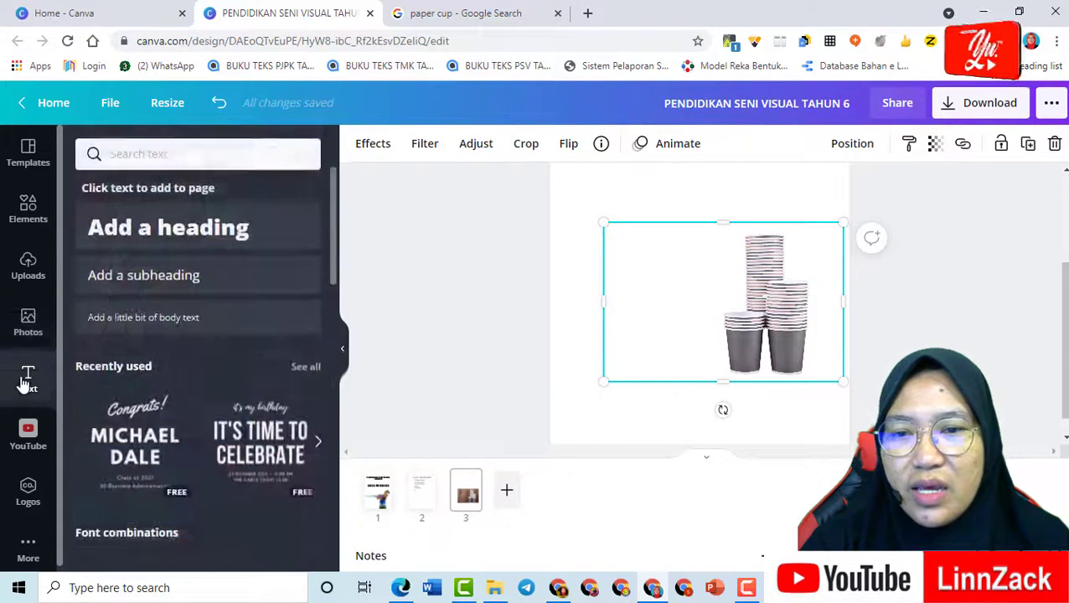
left_click(121, 274)
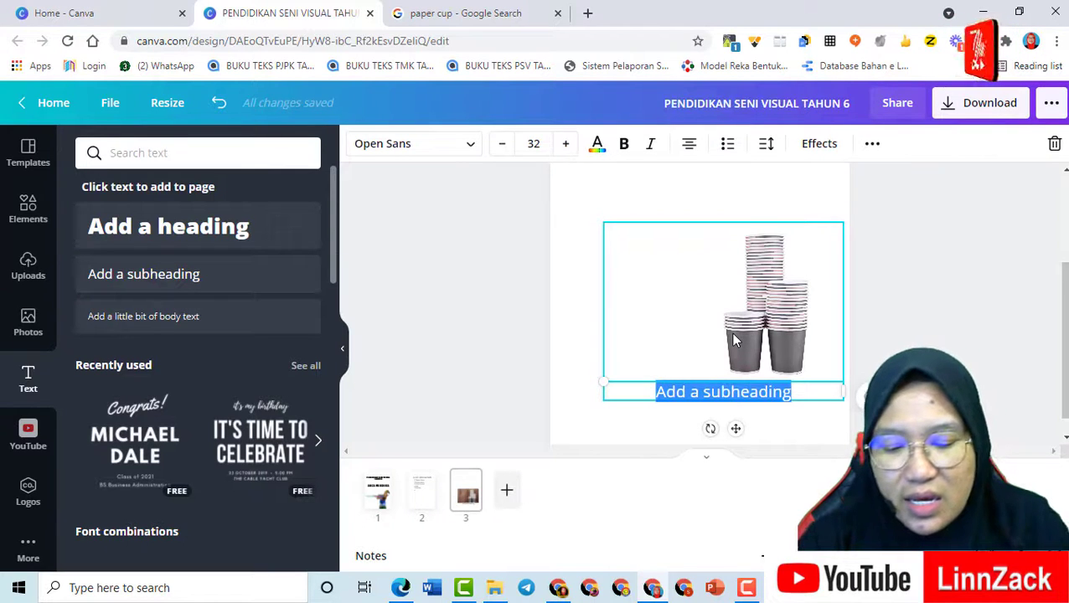
type("ker")
key("BackSpace")
key("BackSpace")
key("BackSpace")
type("cawan kertas")
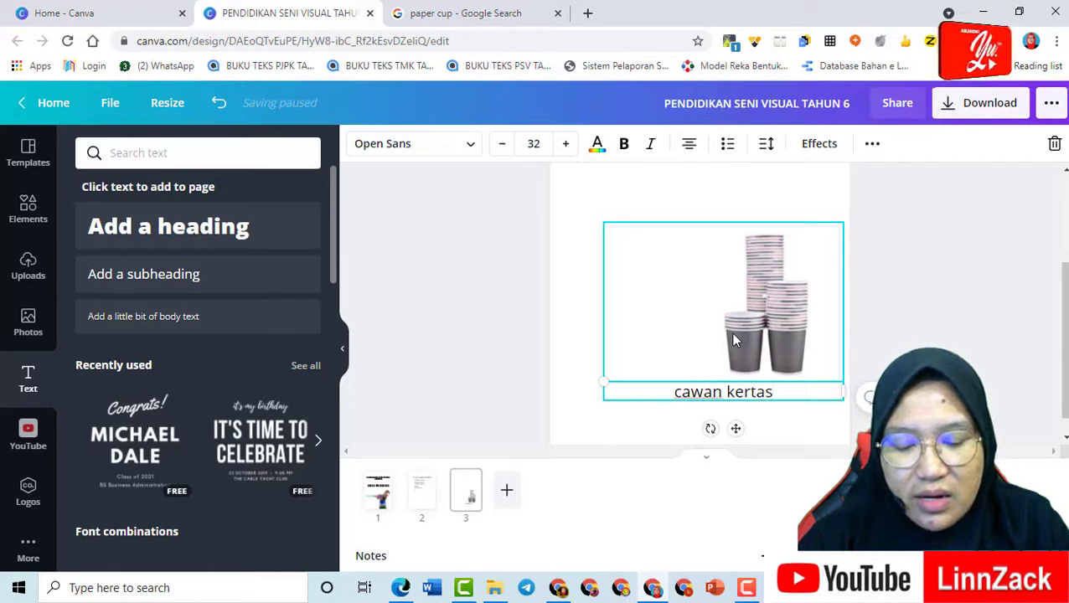
- Shift the "cawan kertas" caption slightly left beneath the cups
left_click(962, 319)
left_click_drag(683, 391, 670, 394)
key("ctrl+z")
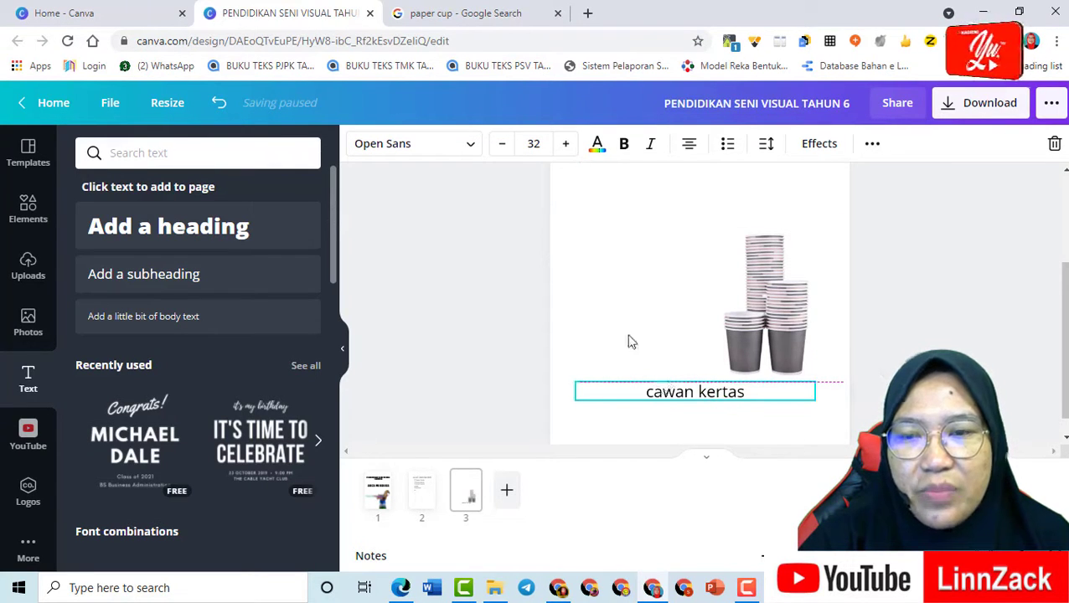
- Set the font of the "cawan kertas" caption to Josefin Sans Regular
double_click(639, 397)
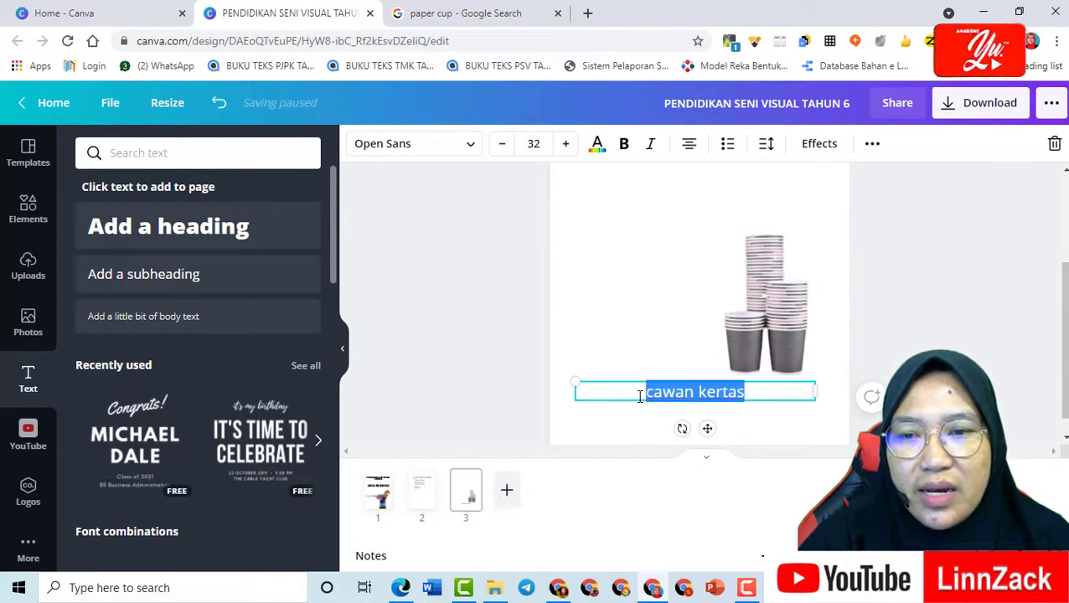
left_click(470, 143)
left_click(124, 236)
left_click(442, 535)
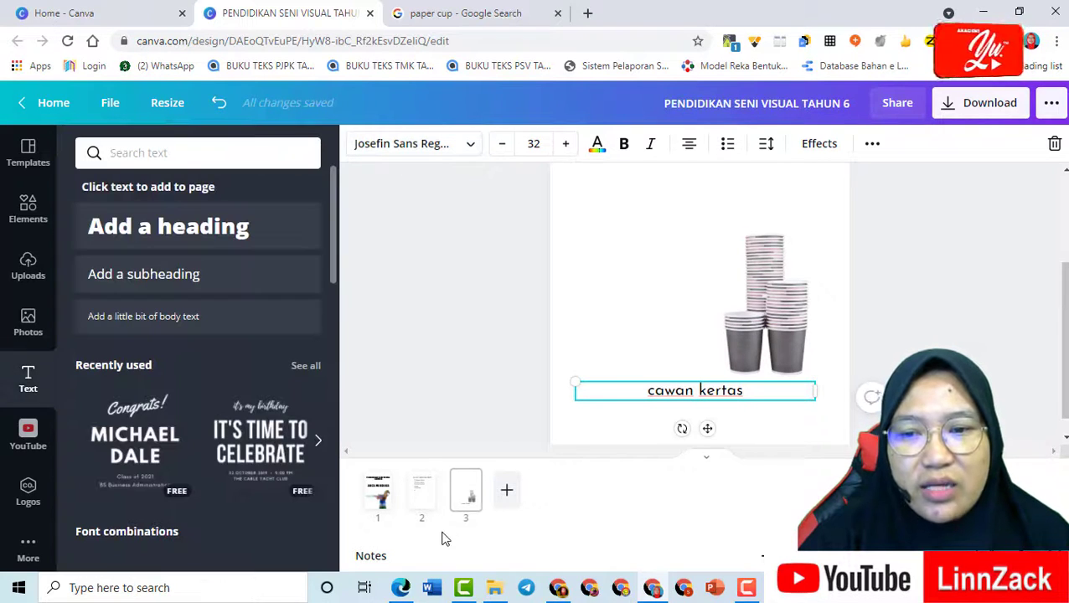
- Add a blank fourth page after the paper cup page
left_click(505, 494)
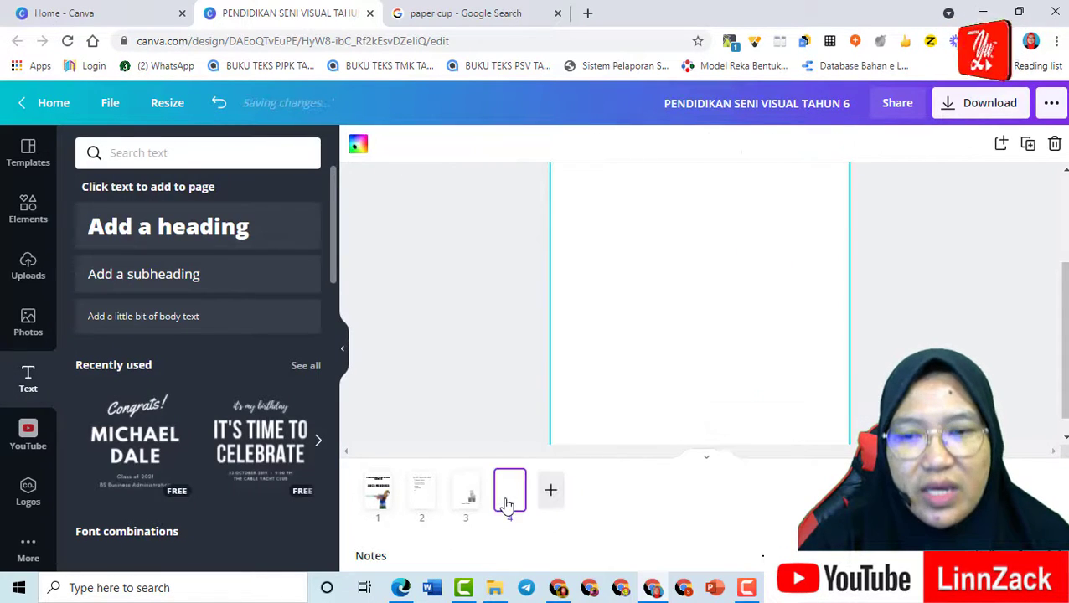
left_click(188, 155)
type("colour paper")
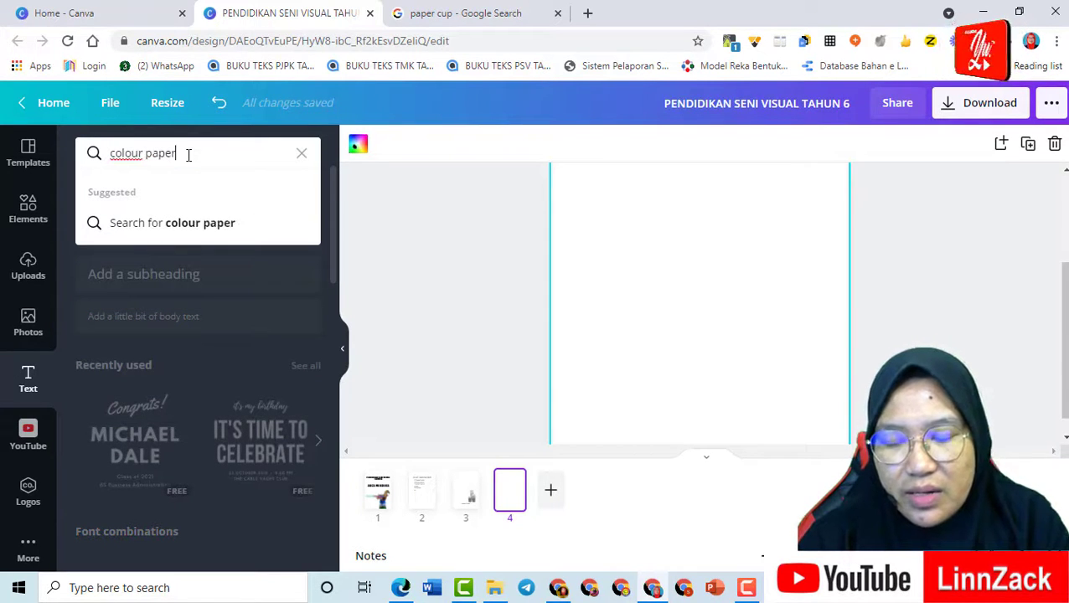
key("Return")
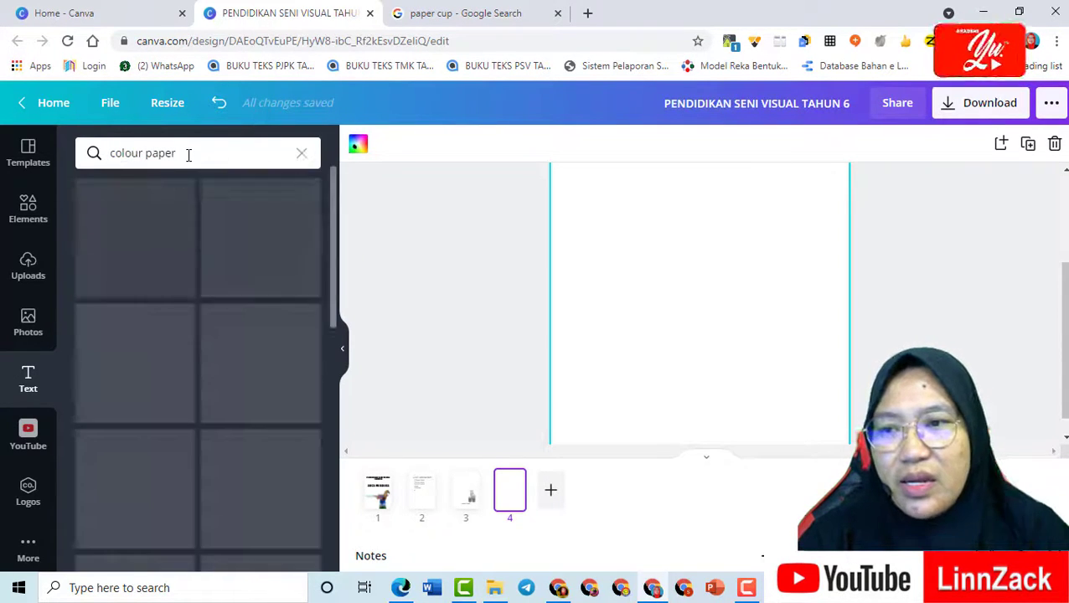
left_click(300, 156)
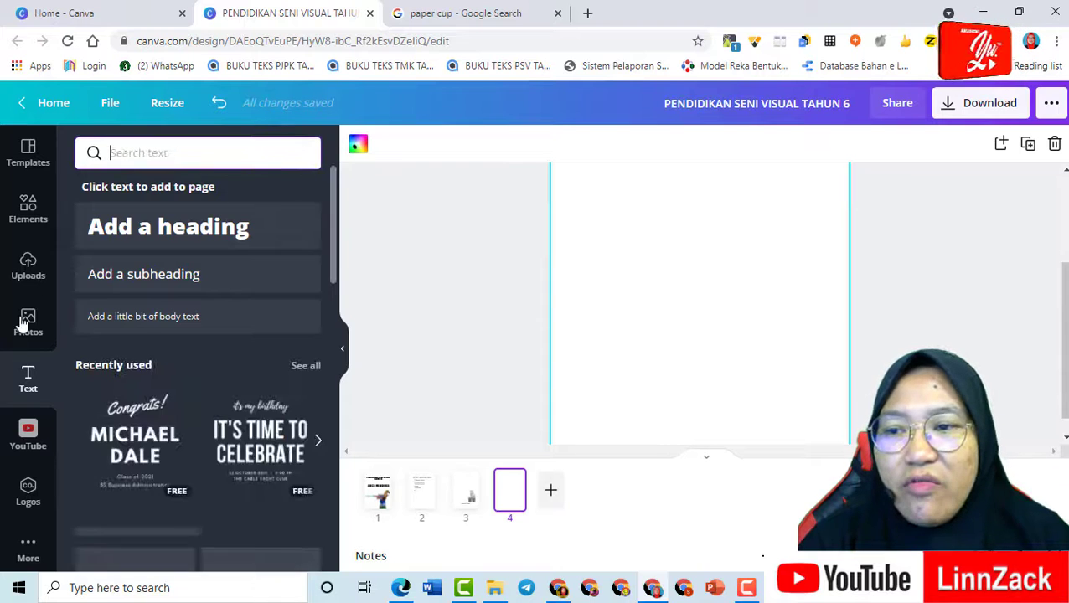
- Search the photo library for "colour paper" and place the photo of fanned pastel paper sheets on page 4
left_click(28, 322)
left_click(126, 154)
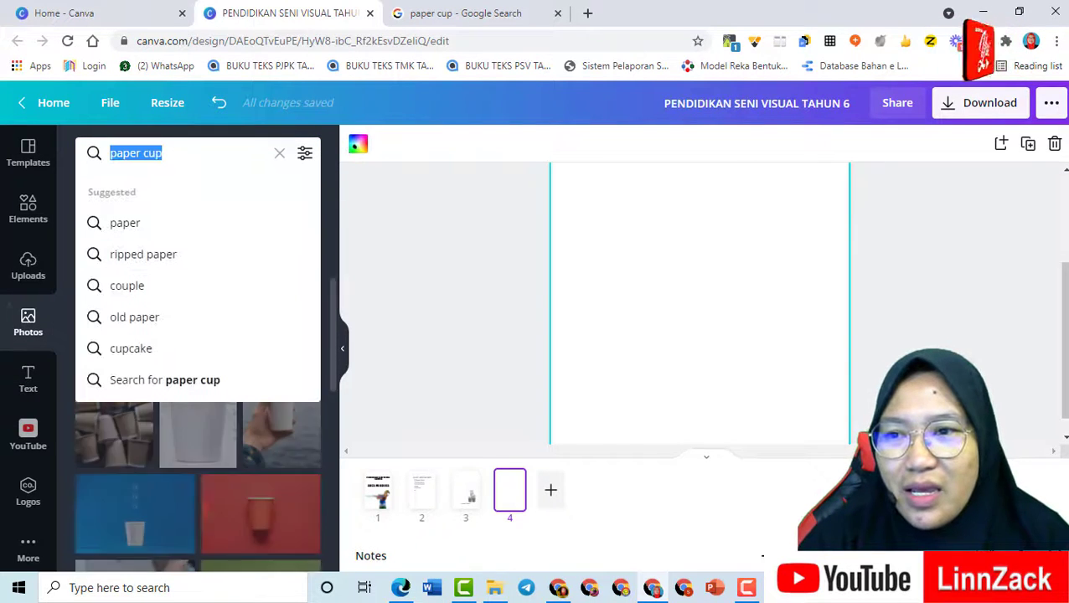
type("colour paper")
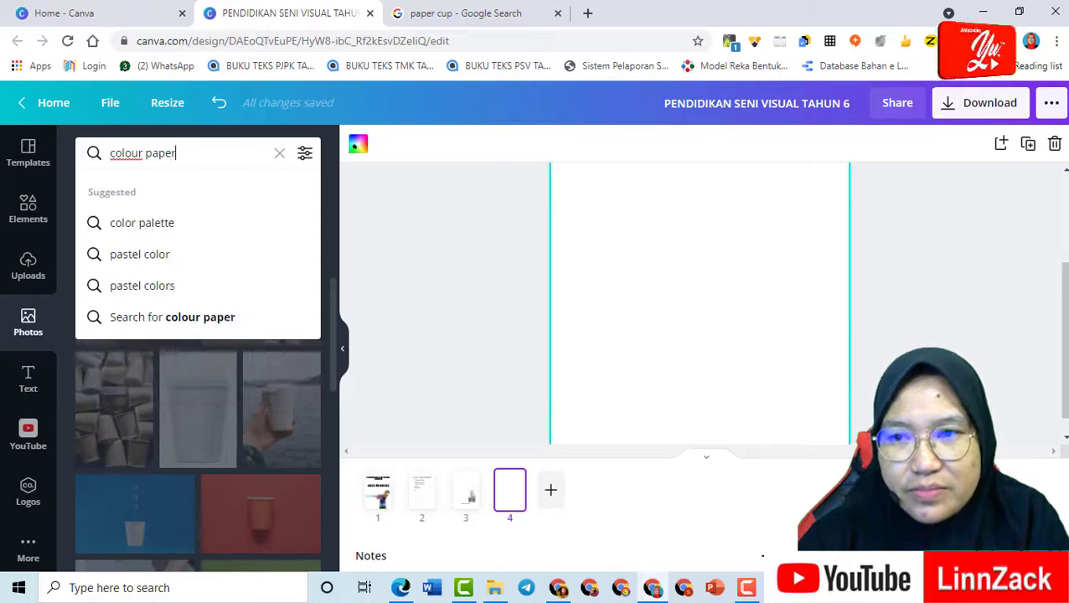
key("Return")
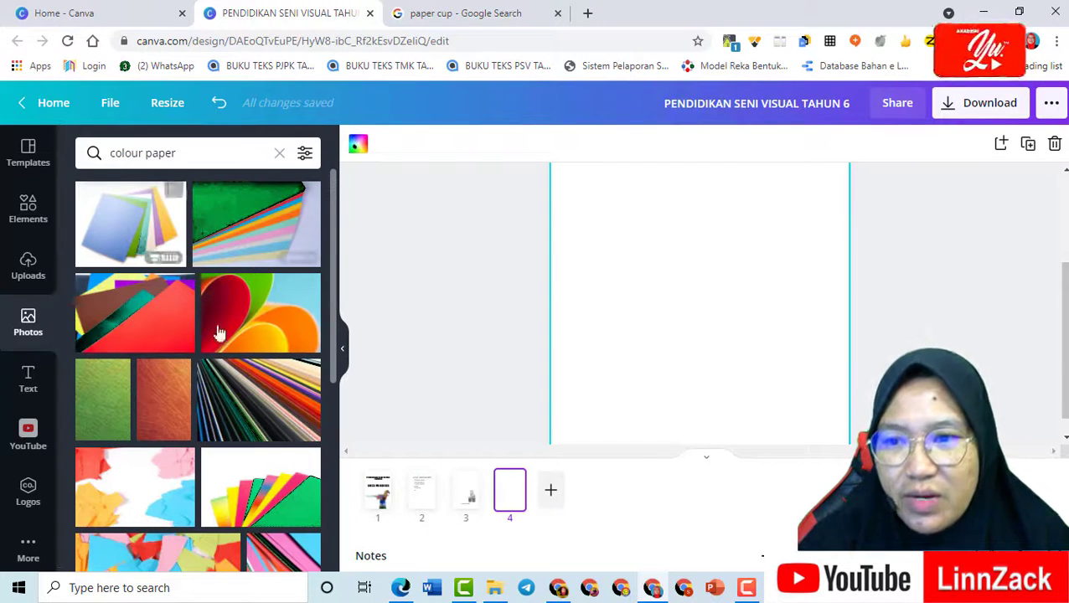
scroll(222, 377, "down", 4)
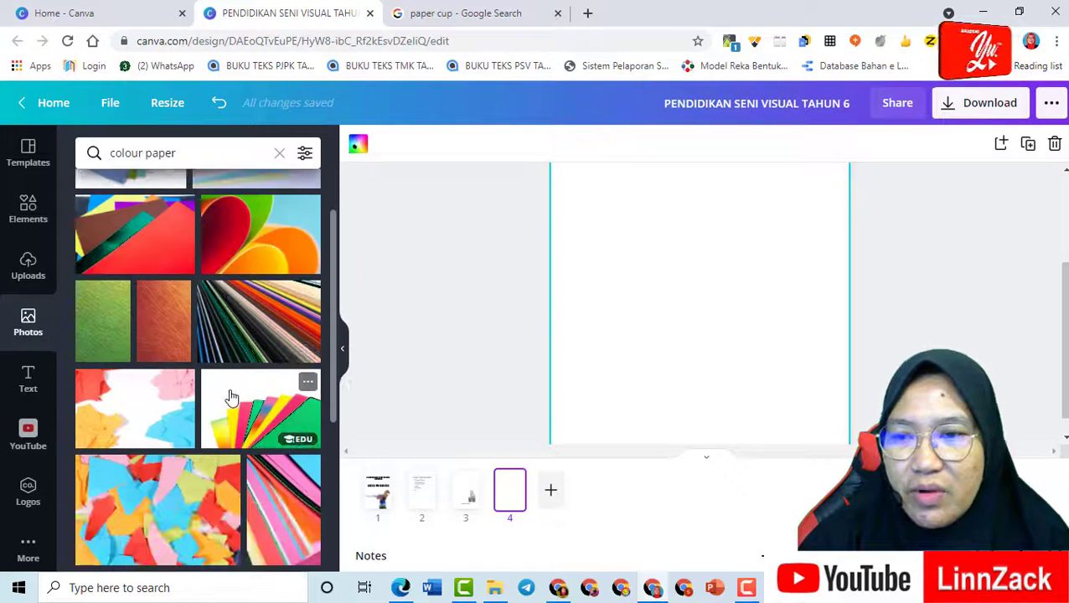
scroll(210, 373, "up", 4)
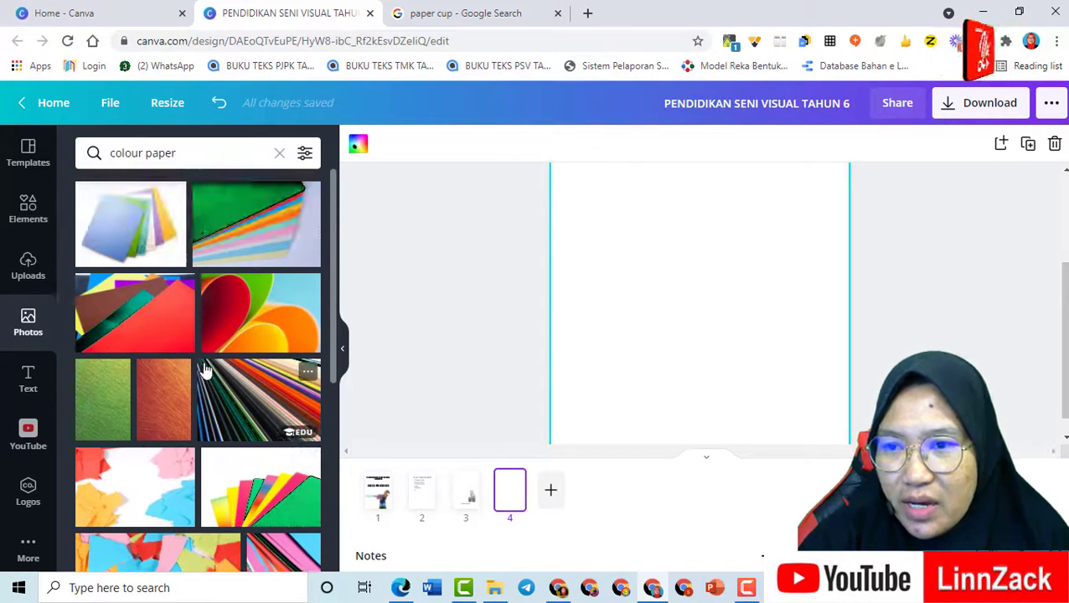
left_click(119, 246)
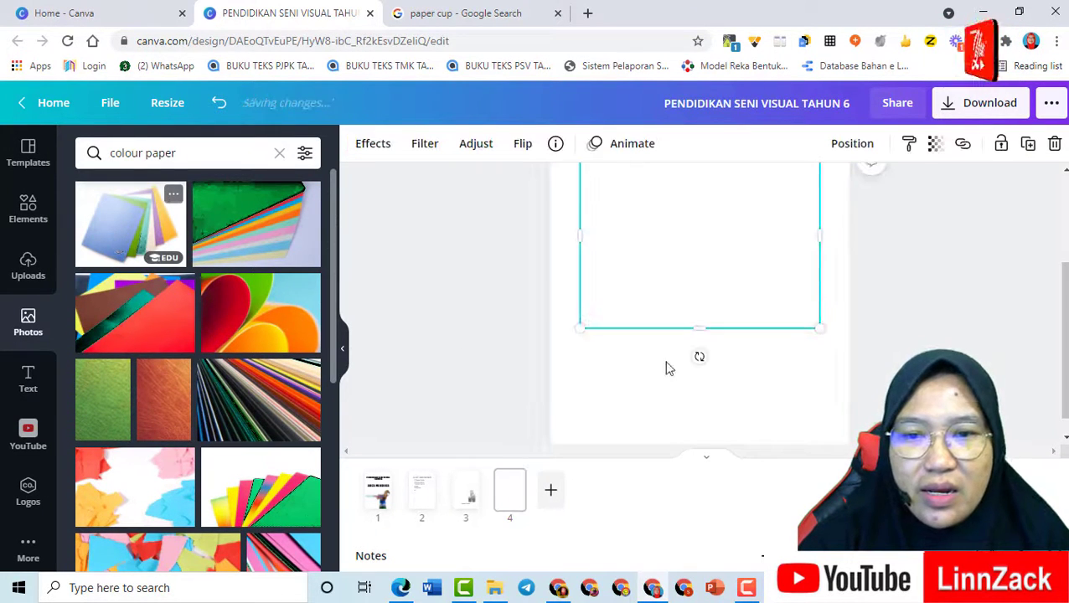
scroll(704, 312, "up", 3)
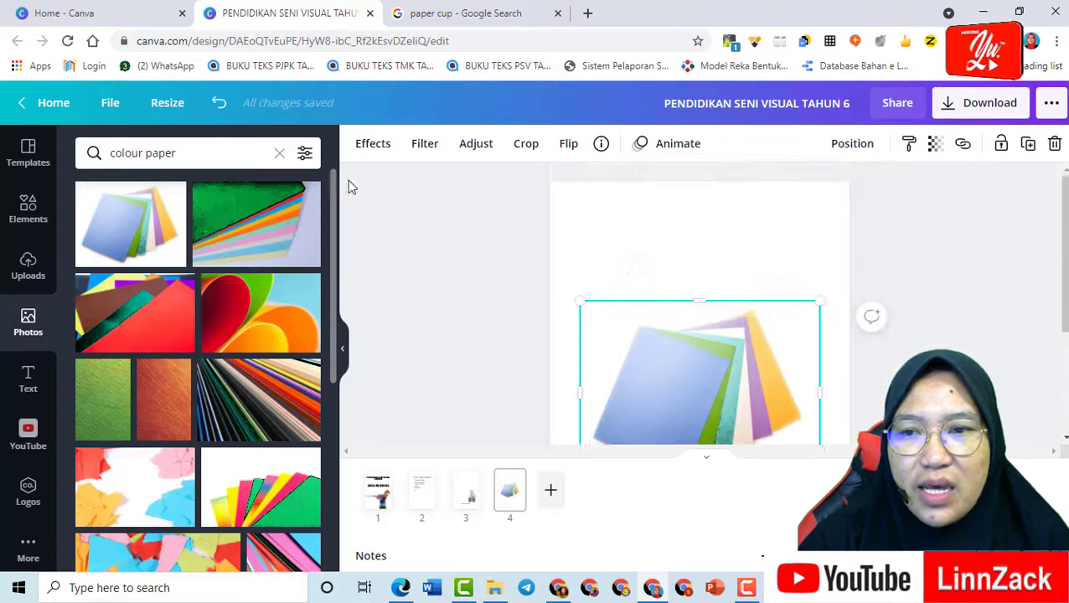
scroll(876, 356, "down", 2)
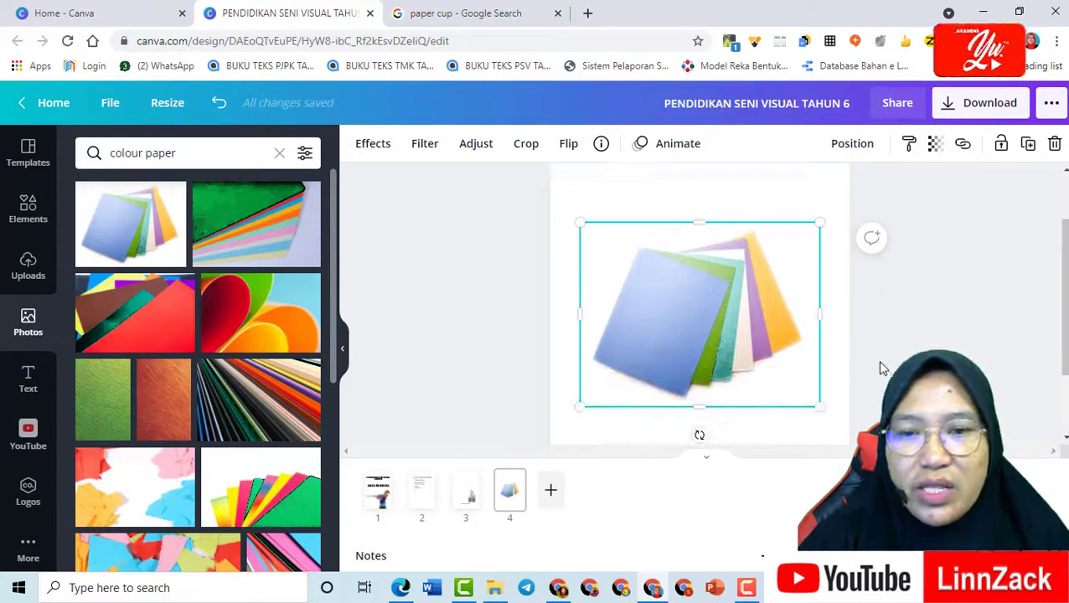
- Move the coloured paper photo slightly right and down on page 4
left_click(876, 355)
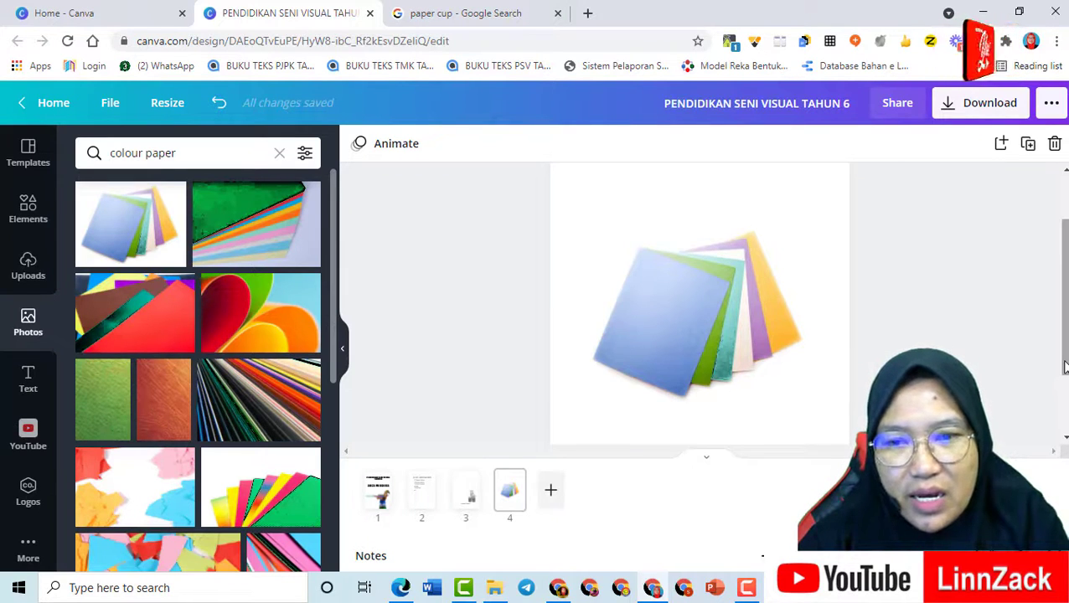
scroll(1064, 366, "down", 3, "ctrl")
left_click_drag(742, 327, 723, 348)
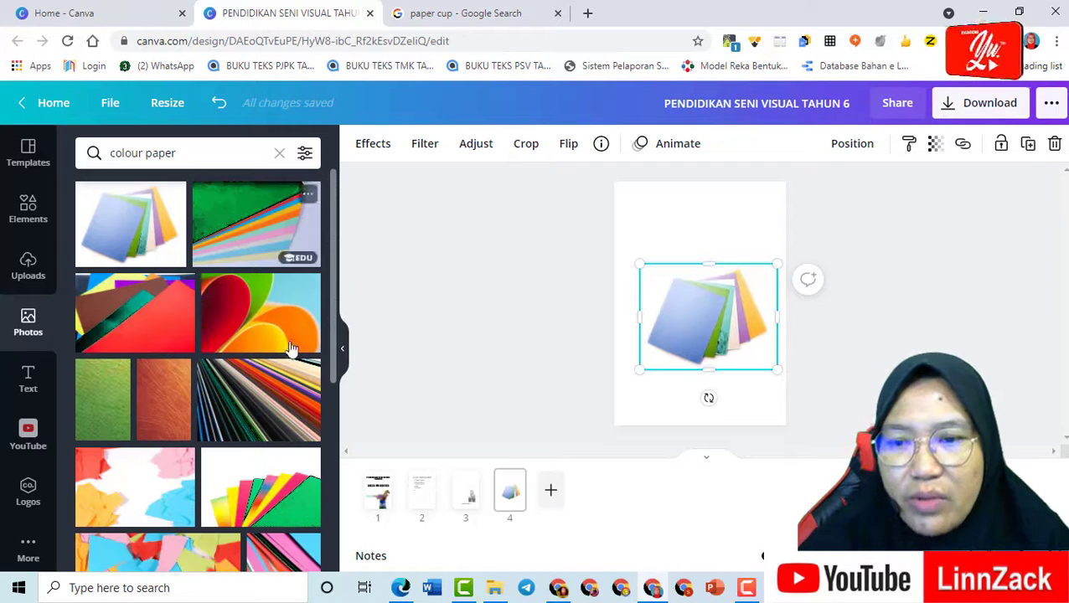
- Copy the "cawan kertas" caption from page 3 to page 4 and reword it as "kertas warna"
mouse_move(476, 502)
left_mouse_down()
mouse_move(496, 506)
mouse_move(465, 511)
left_mouse_up()
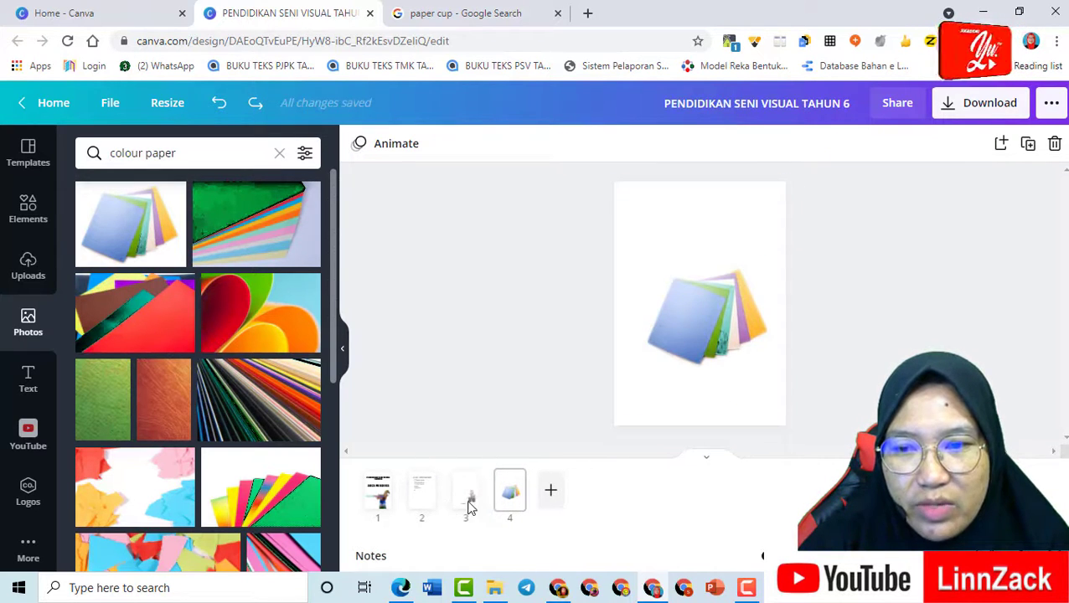
left_click(458, 504)
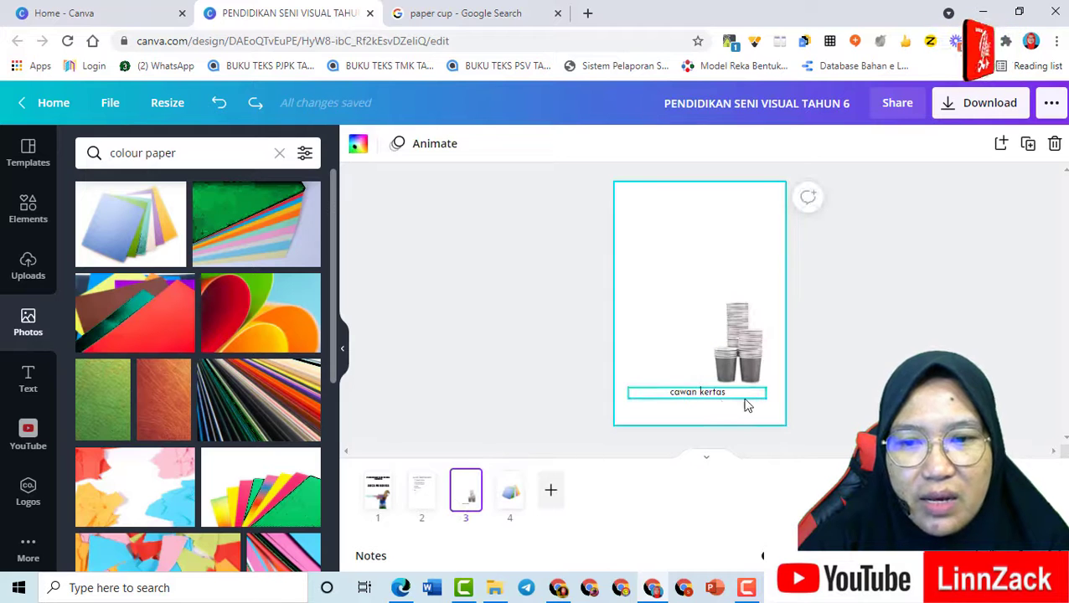
left_click(719, 400)
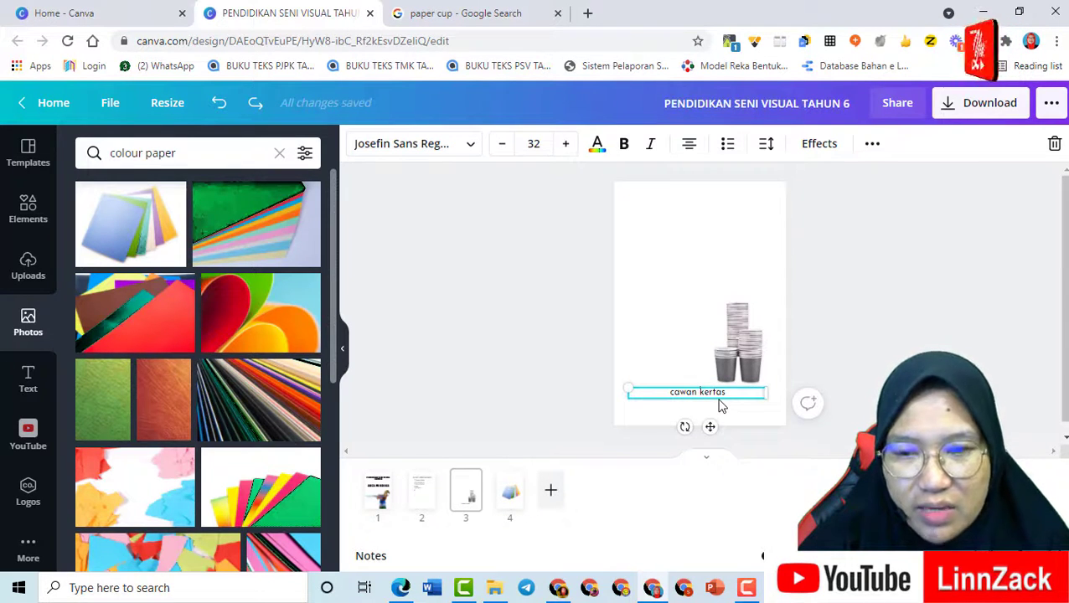
left_click(514, 499)
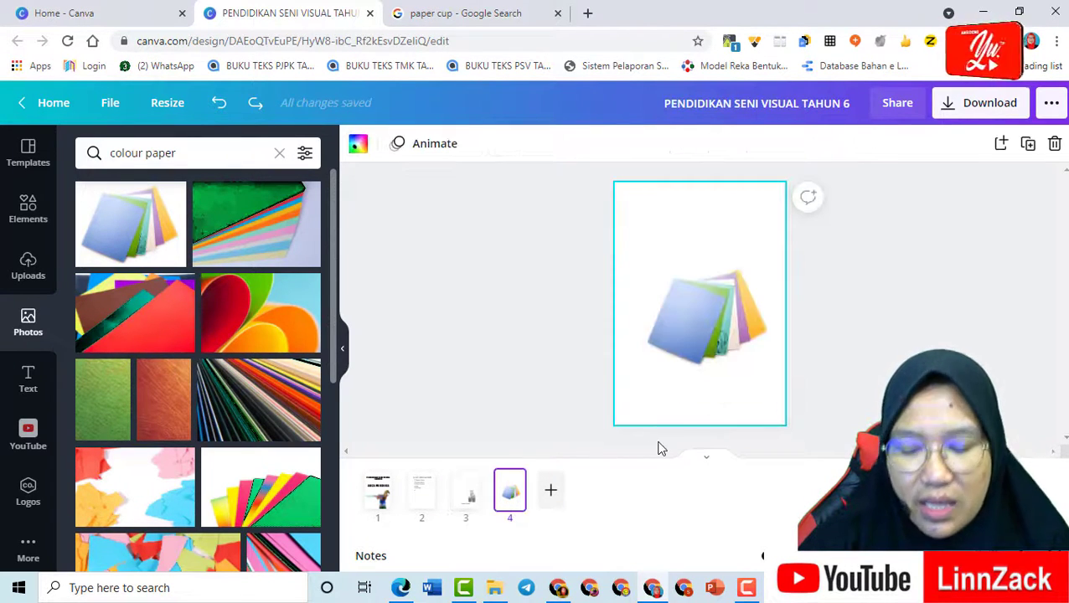
key("ctrl+v")
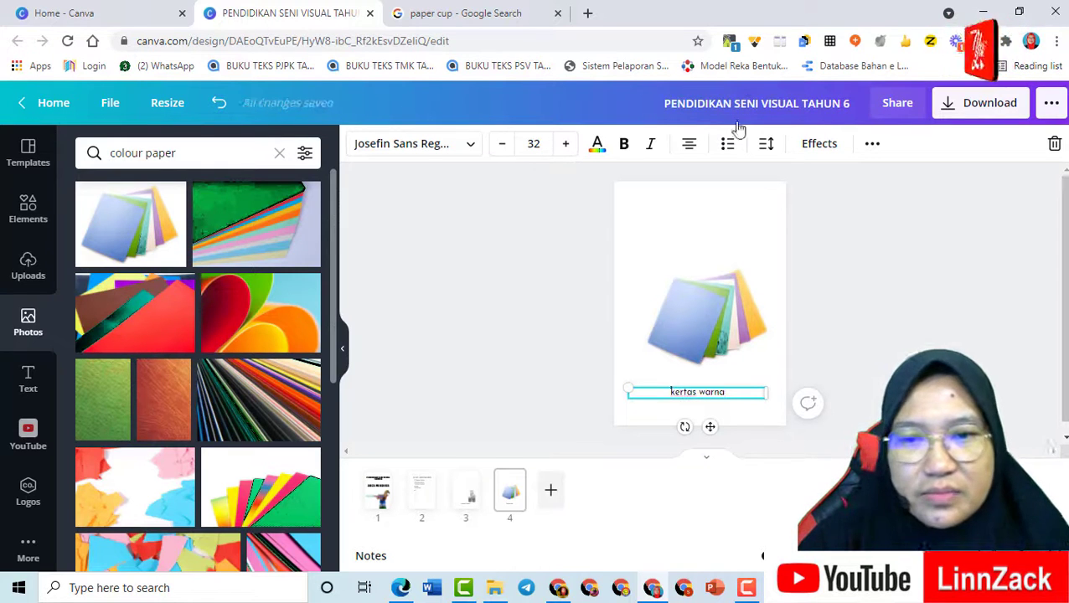
left_click(735, 224)
left_click(899, 308)
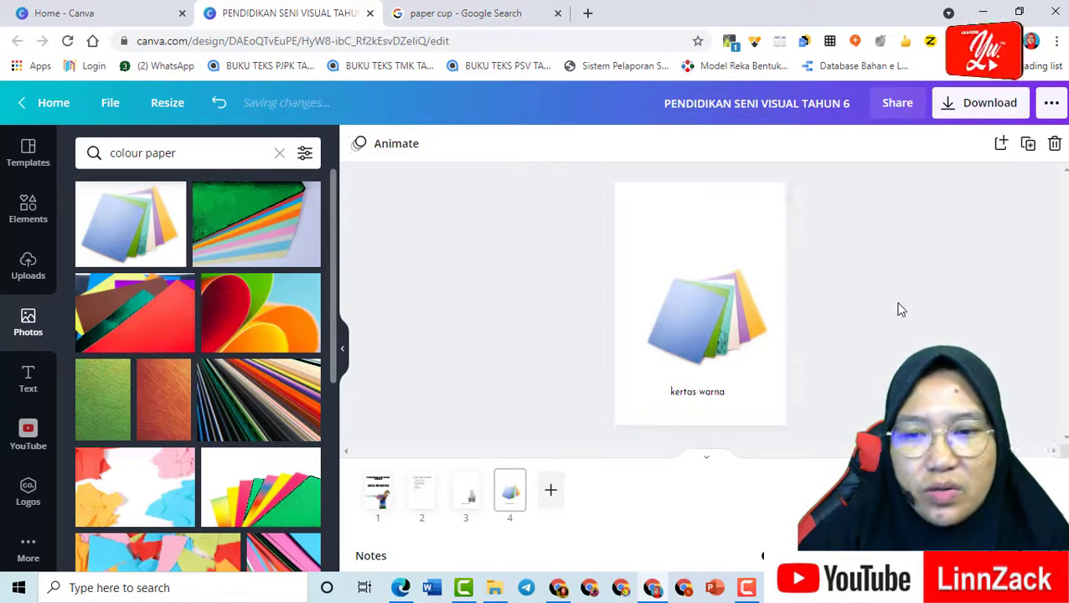
- Move the "kertas warna" caption up beneath the coloured paper photo and shift the photo to the page's right edge
left_click_drag(726, 400, 734, 387)
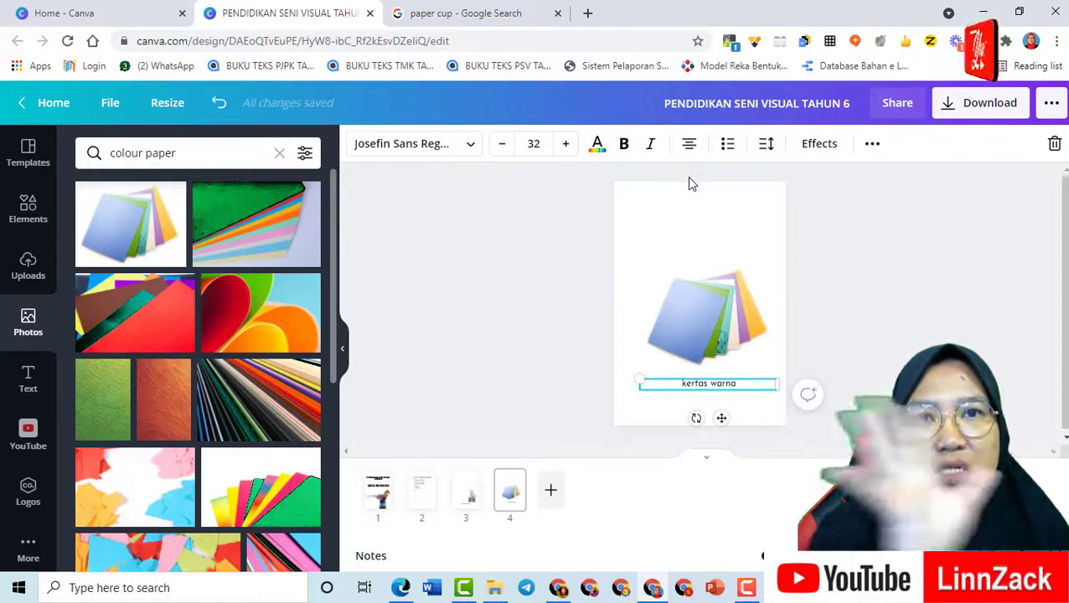
mouse_move(704, 314)
left_mouse_down()
mouse_move(709, 293)
mouse_move(706, 320)
left_mouse_up()
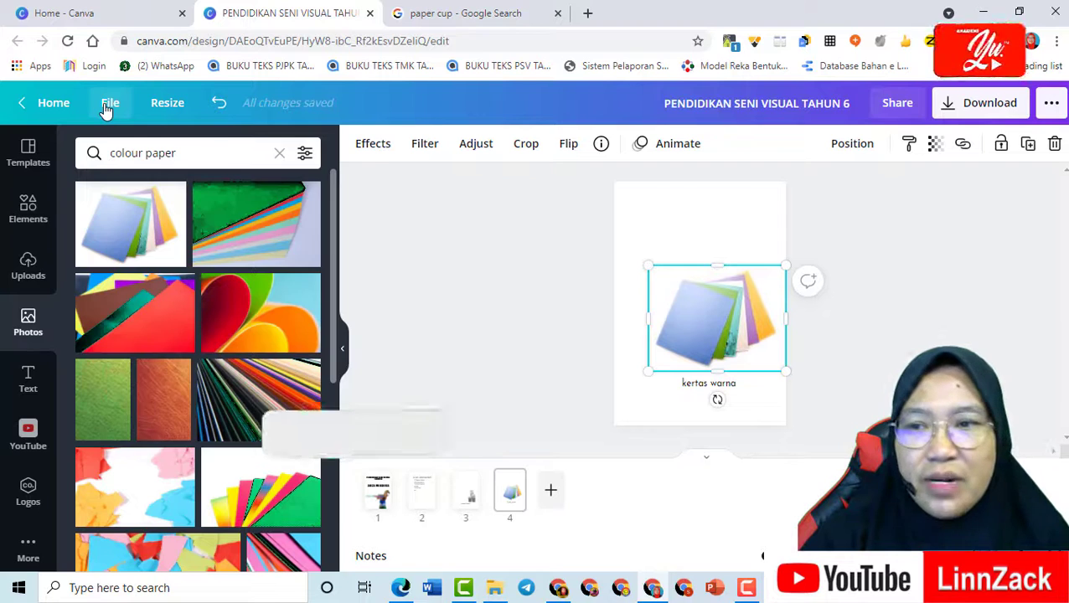
- Show the rulers and place a horizontal guide at 6.9 cm and a vertical guide along the coloured paper photo's left edge
left_click(109, 104)
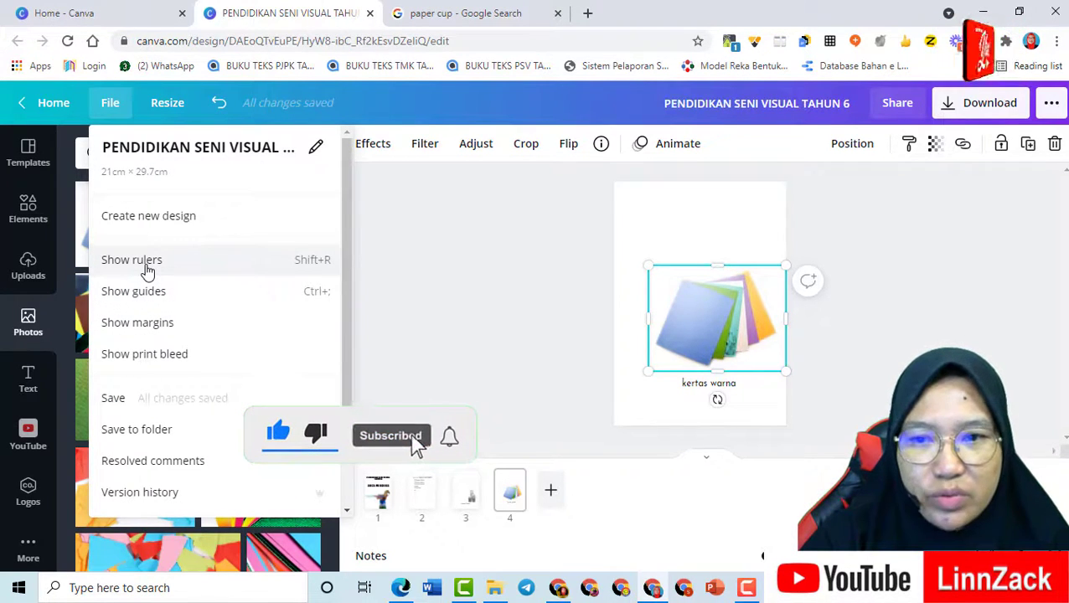
left_click(146, 269)
left_click_drag(684, 171, 682, 253)
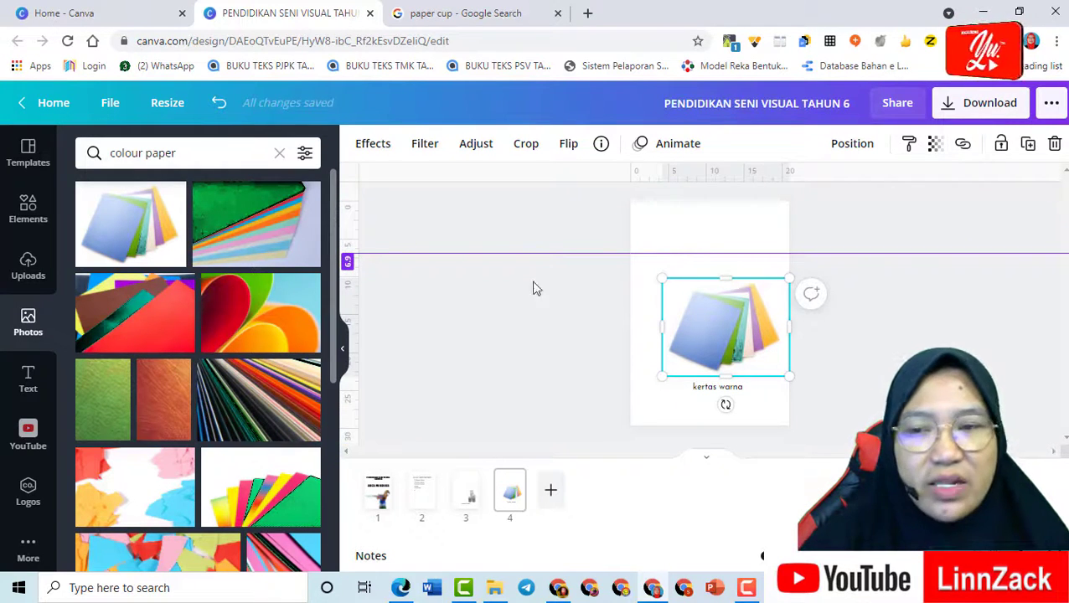
left_click_drag(562, 297, 662, 315)
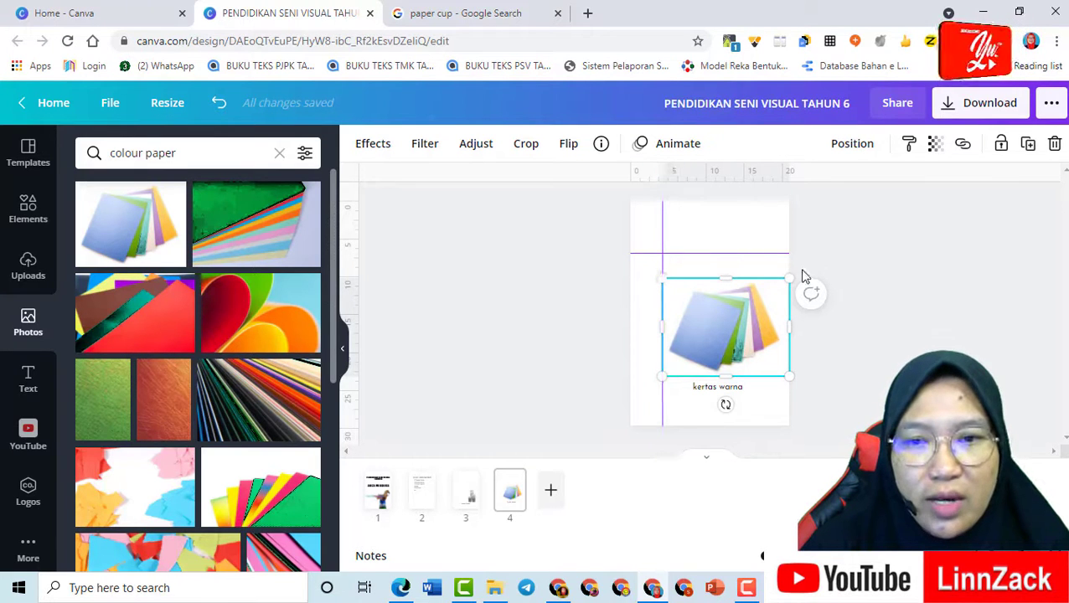
- Enlarge the coloured paper photo on page 4 to fill the area beside the vertical guide and below the horizontal guide
left_click_drag(797, 251, 817, 223)
left_click_drag(659, 378, 650, 382)
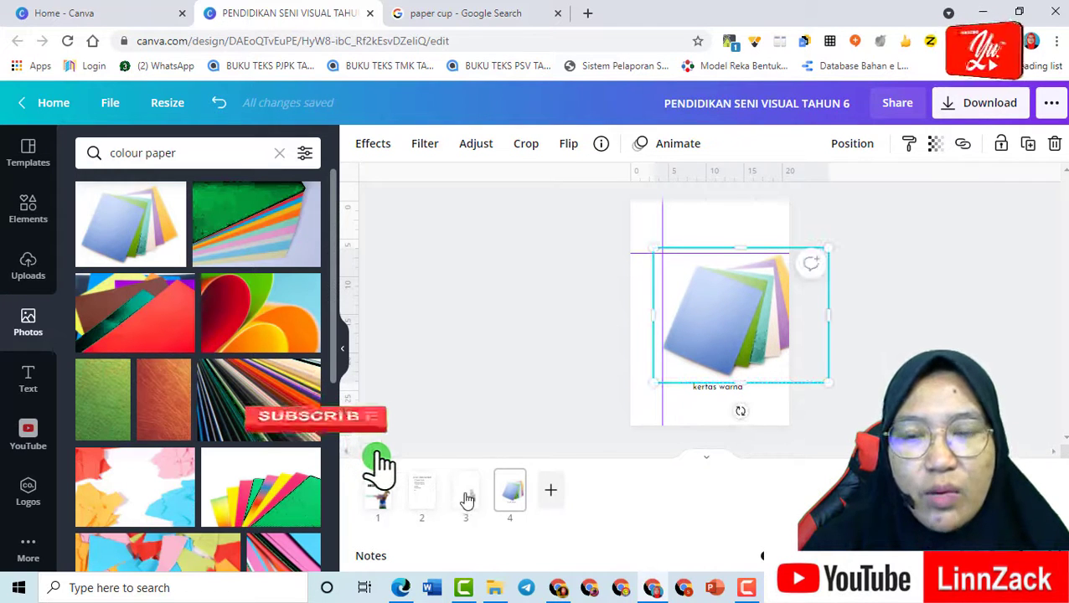
- On page 3, enlarge the paper cups photo and position it with its upper edge near the horizontal guide
left_click(467, 497)
left_click(759, 356)
left_click_drag(765, 358, 766, 313)
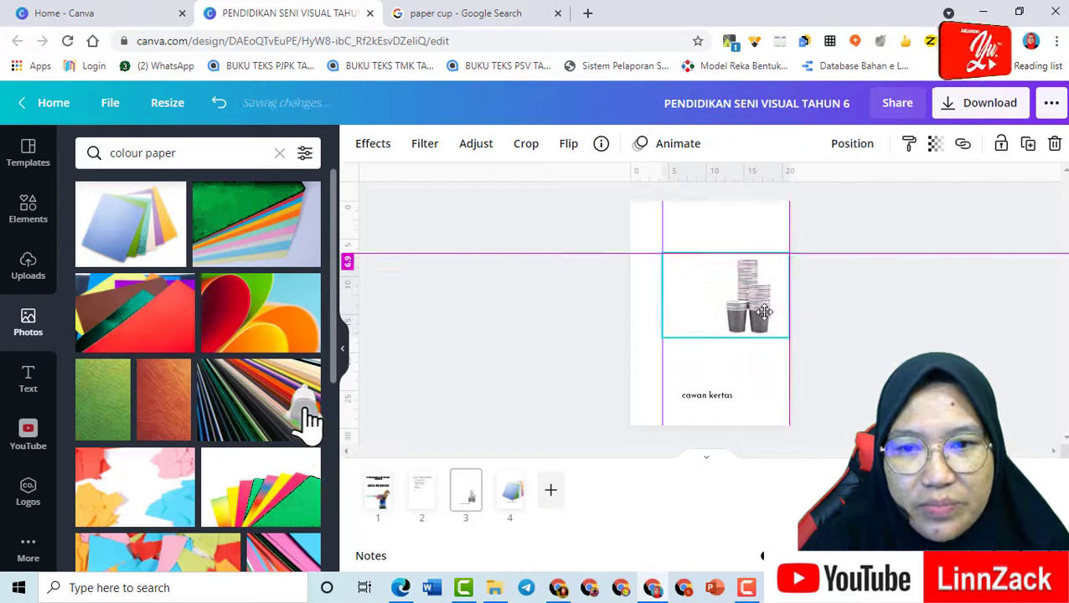
left_click_drag(662, 339, 610, 408)
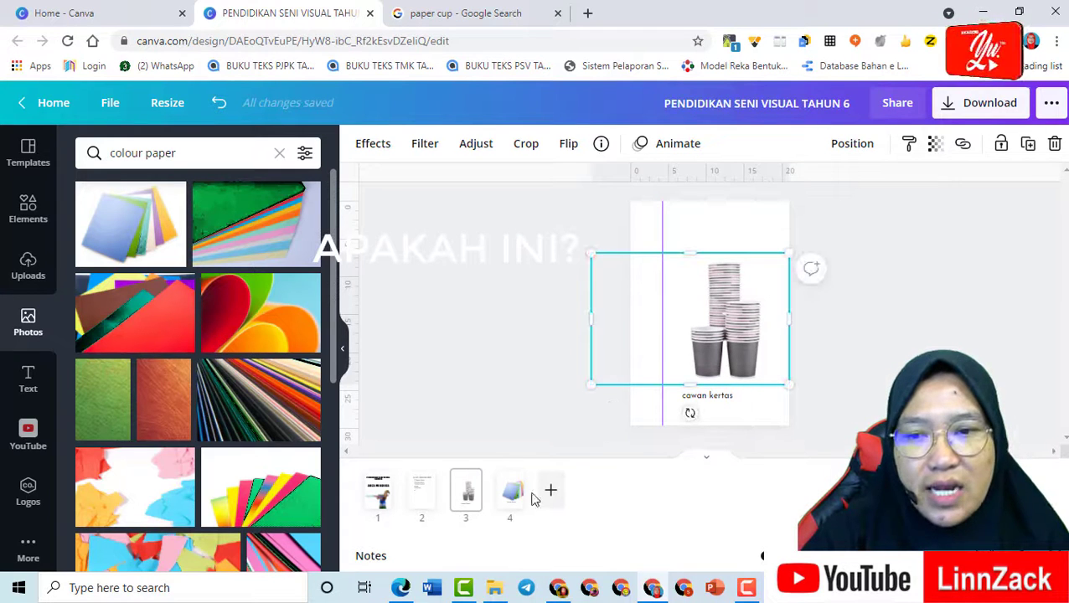
left_click(518, 496)
left_click(464, 499)
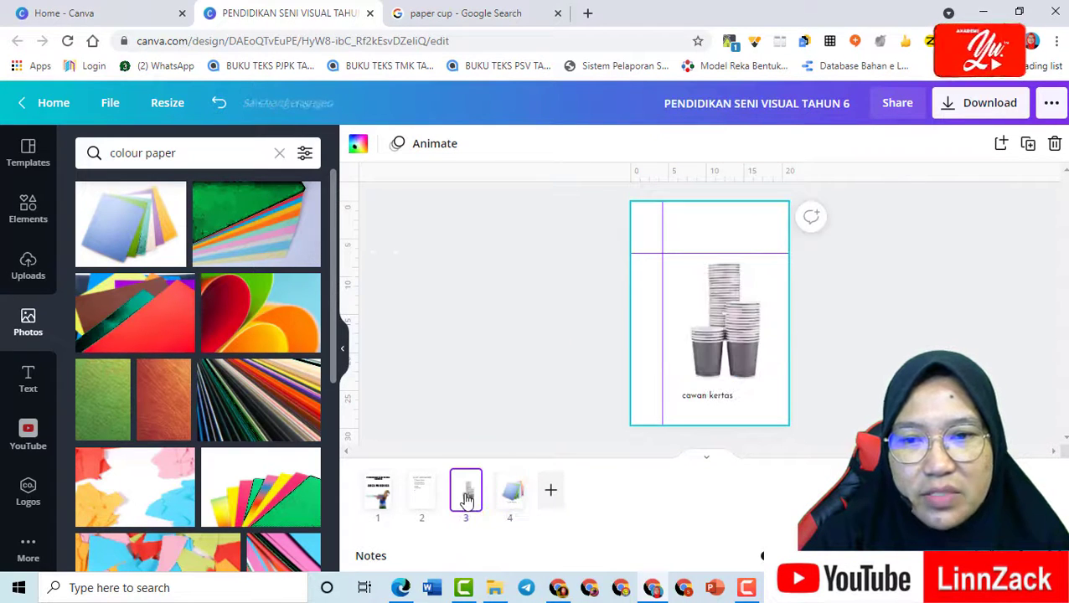
left_click(738, 294)
left_click_drag(739, 287, 742, 285)
- Add horizontal guides at 23.6 cm and just below the caption, and crop the cups photo's left side to the vertical guide
left_click_drag(692, 173, 692, 379)
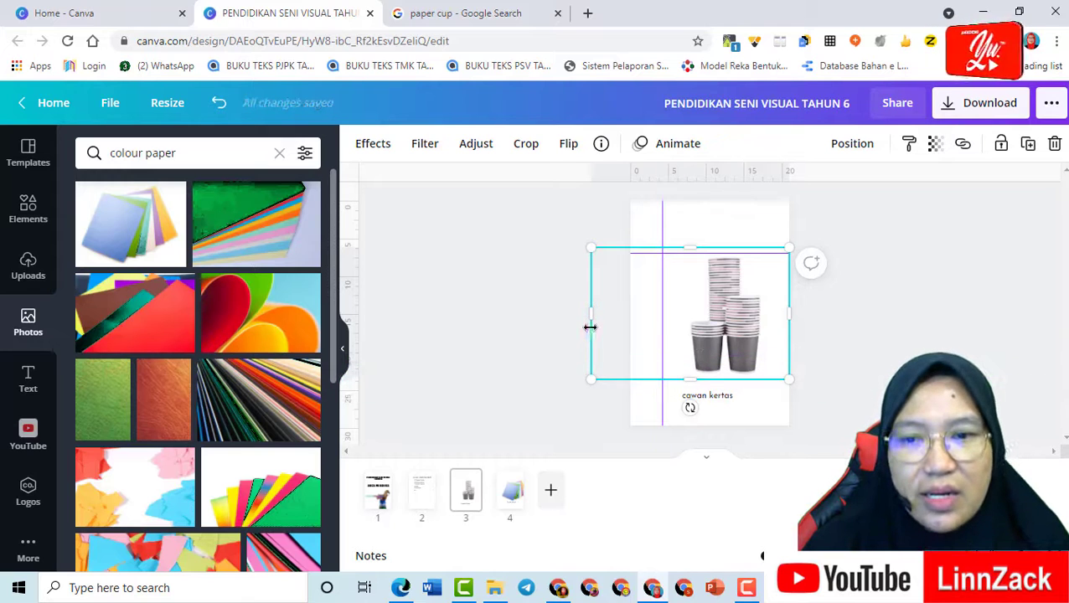
left_click_drag(589, 317, 665, 329)
left_click(751, 420)
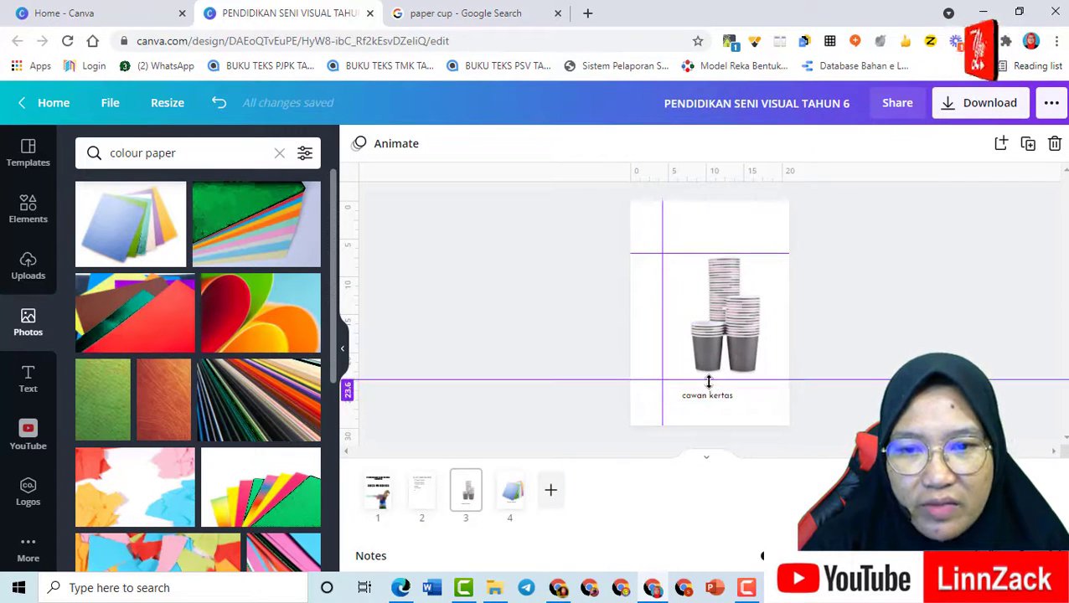
left_click_drag(712, 215, 714, 401)
- Enlarge the "cawan kertas" caption to size 72.5 and position it between the two lower guides under the cups
left_click(711, 399)
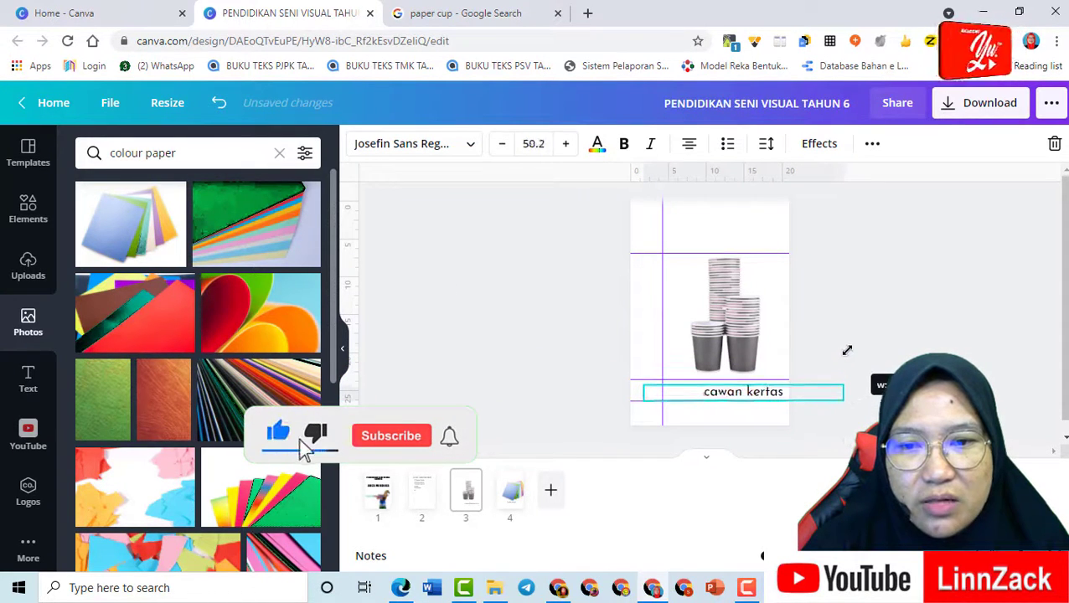
left_click_drag(855, 343, 852, 343)
left_click_drag(641, 390, 611, 381)
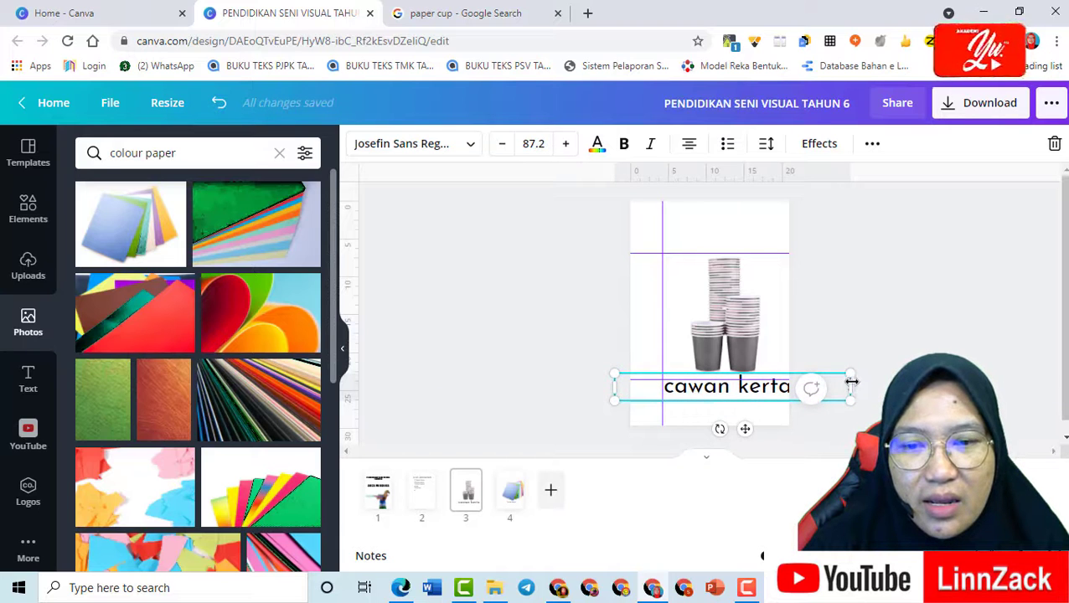
left_click_drag(841, 373, 812, 381)
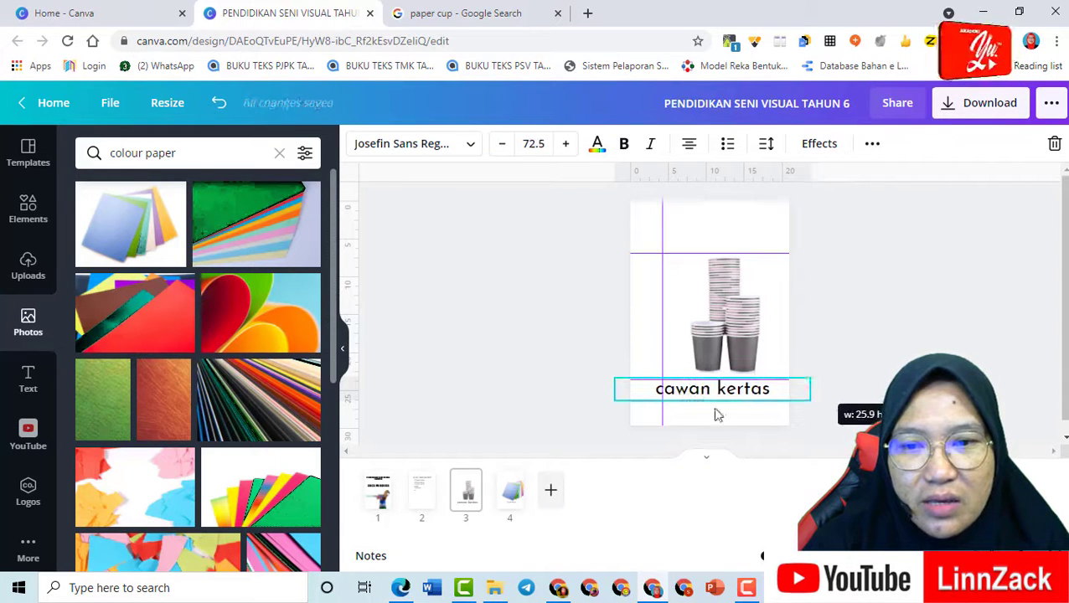
left_click_drag(711, 399, 727, 389)
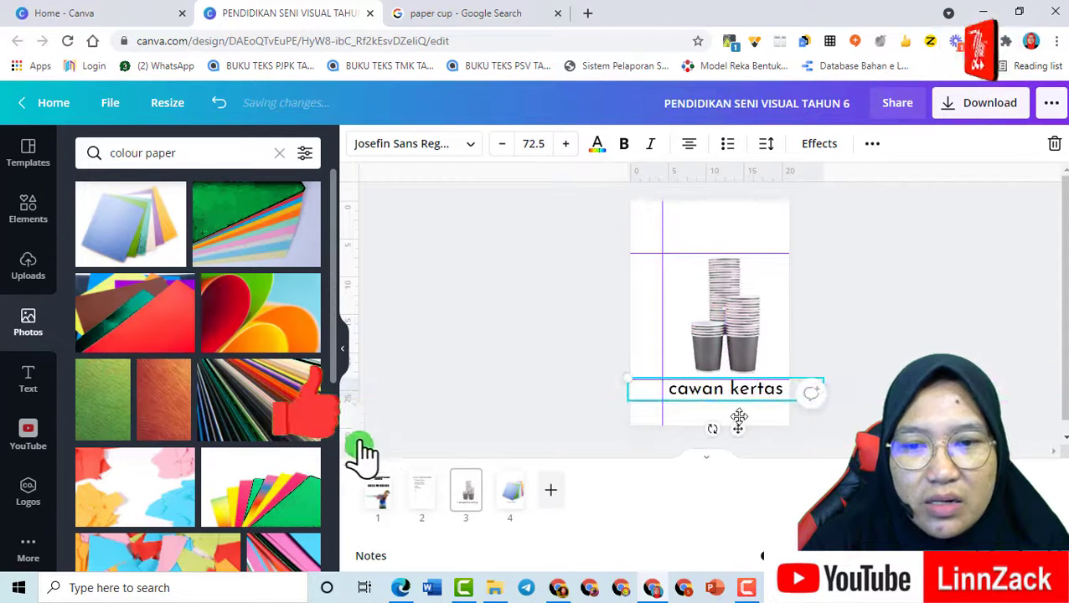
left_click(776, 422)
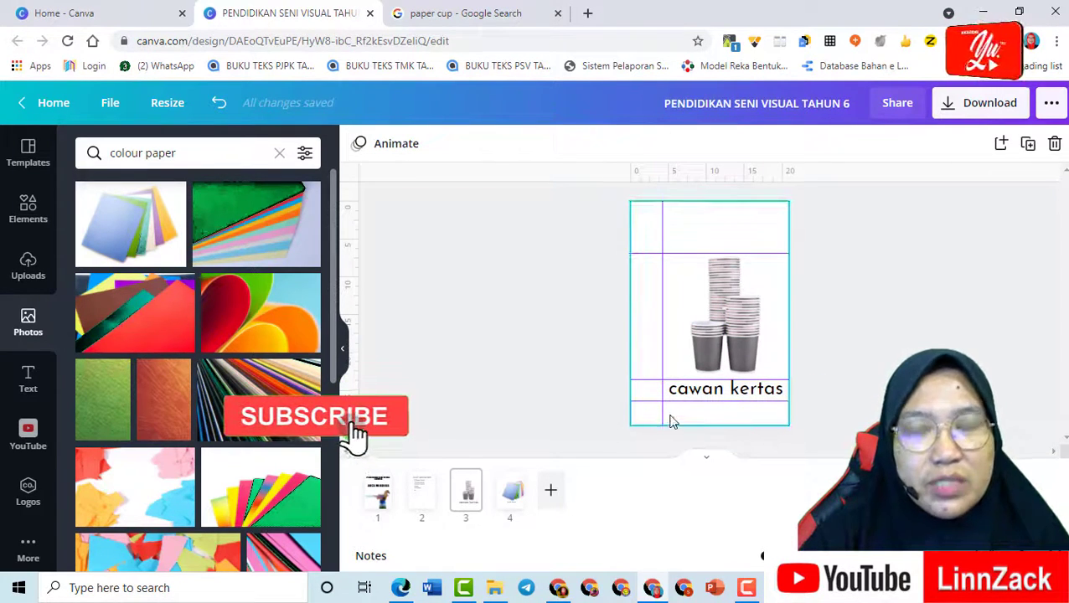
- Delete the small "kertas warna" caption from page 4
left_click(515, 499)
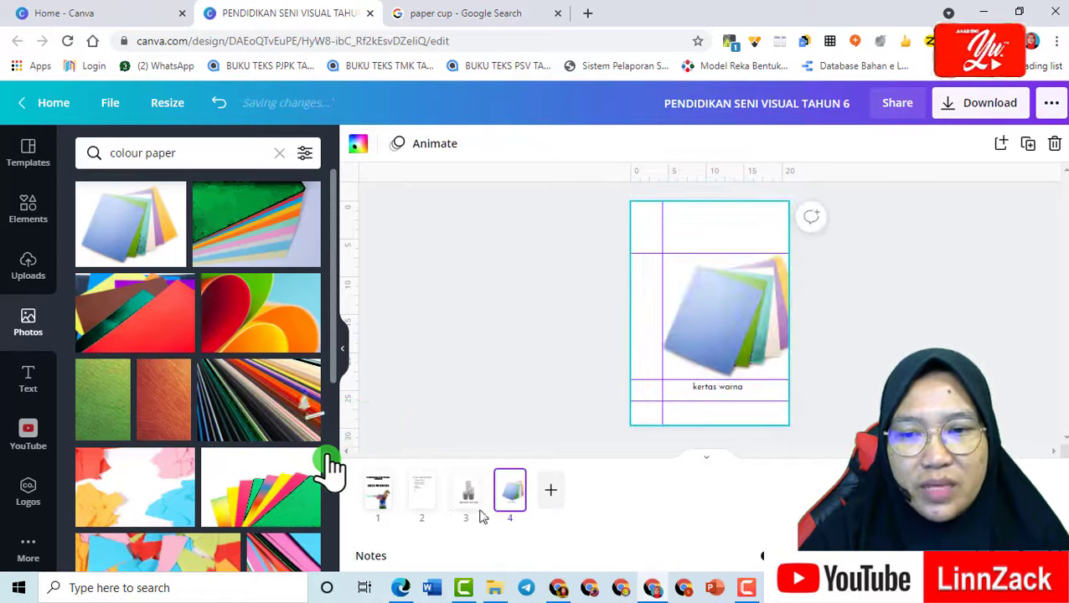
left_click(729, 394)
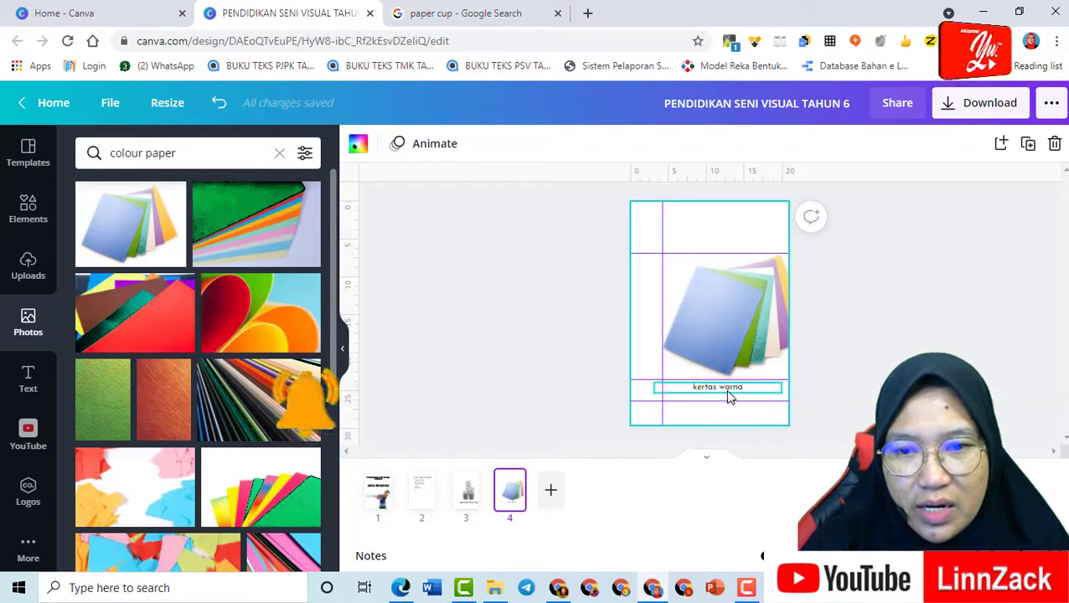
left_click(1054, 146)
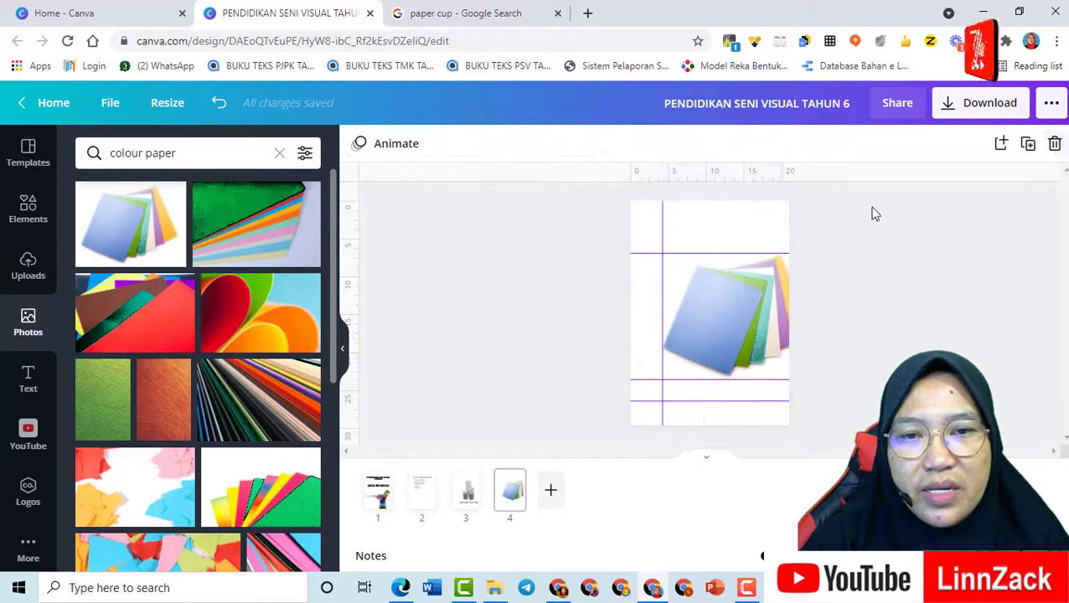
key("ctrl+Return")
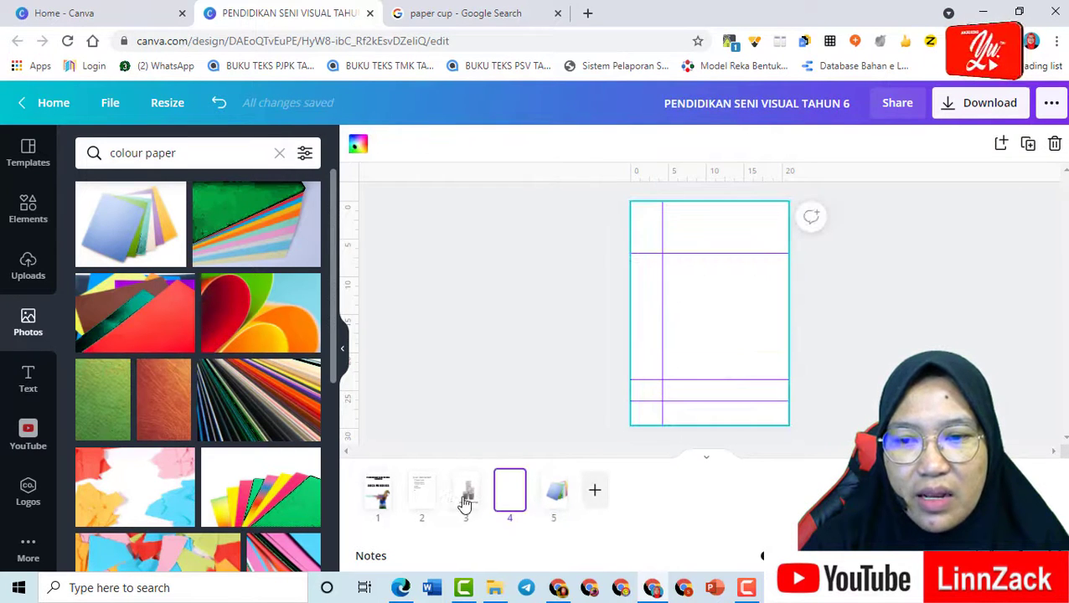
key("ctrl+z")
- Copy the enlarged "cawan kertas" caption from page 3 to page 4 and change its text to "kertas warna"
left_click(465, 503)
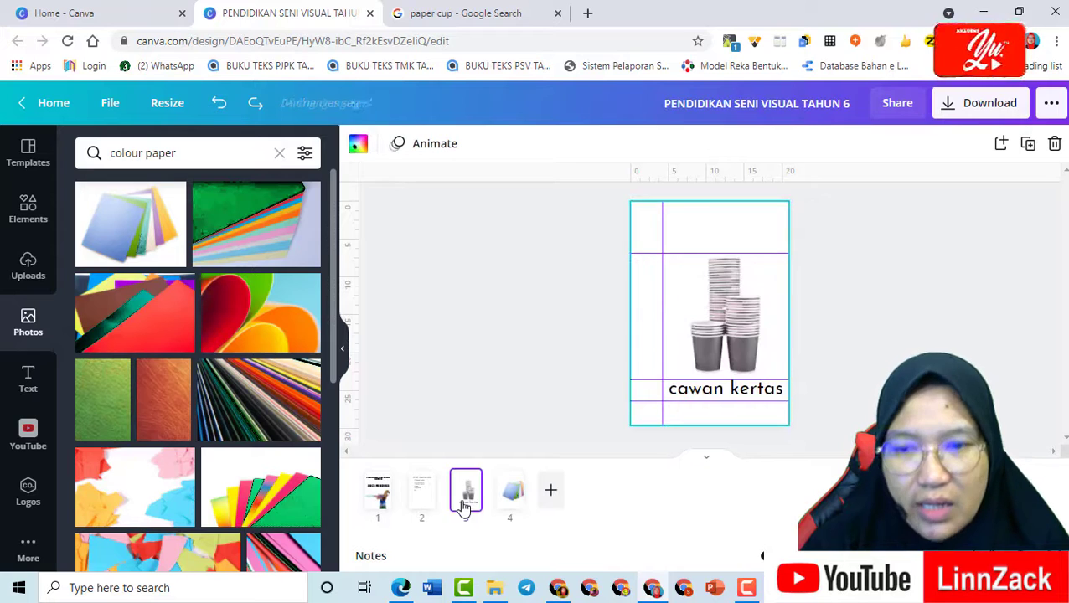
left_click(717, 400)
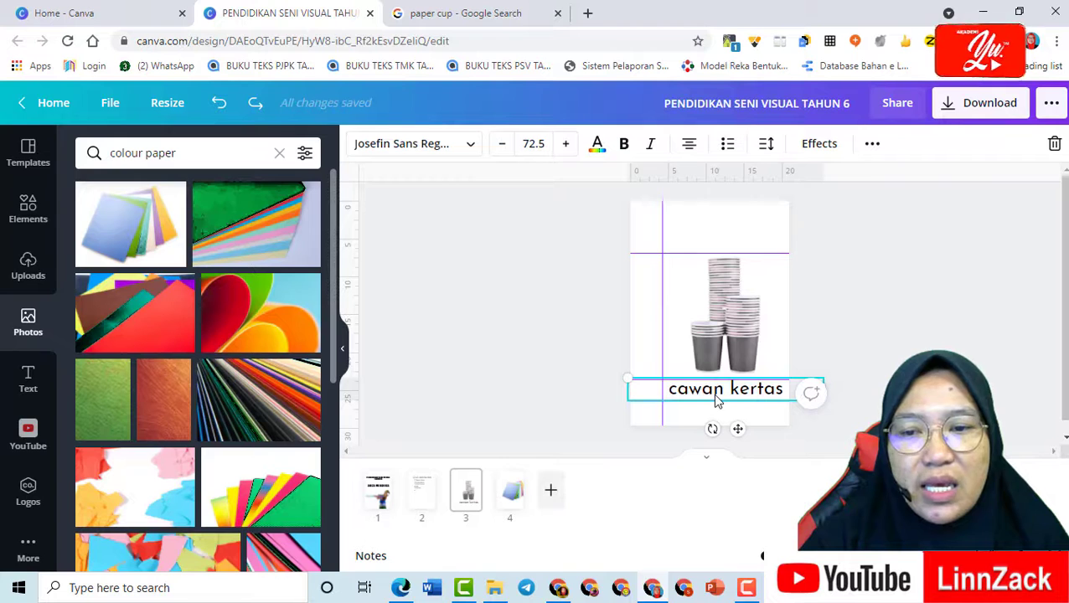
left_click(510, 496)
key("ctrl+v")
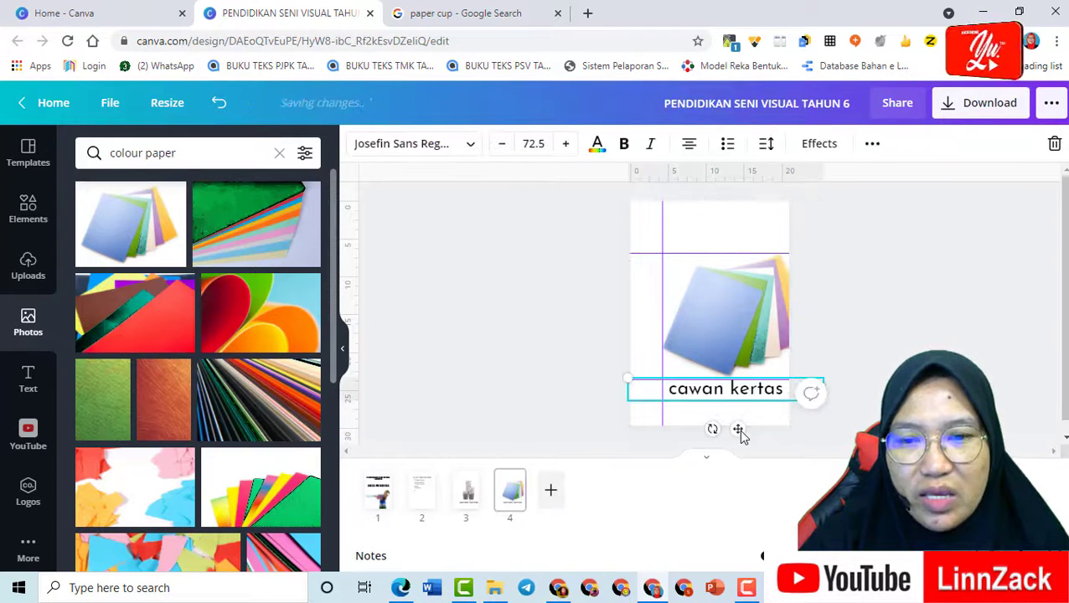
double_click(685, 394)
left_click(777, 390)
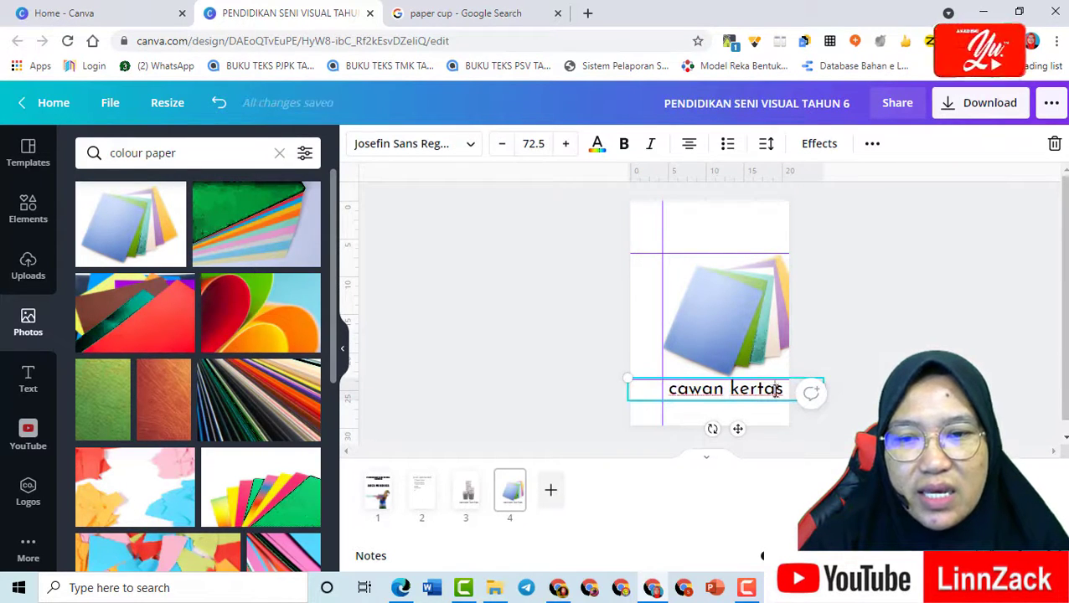
left_click_drag(787, 389, 669, 393)
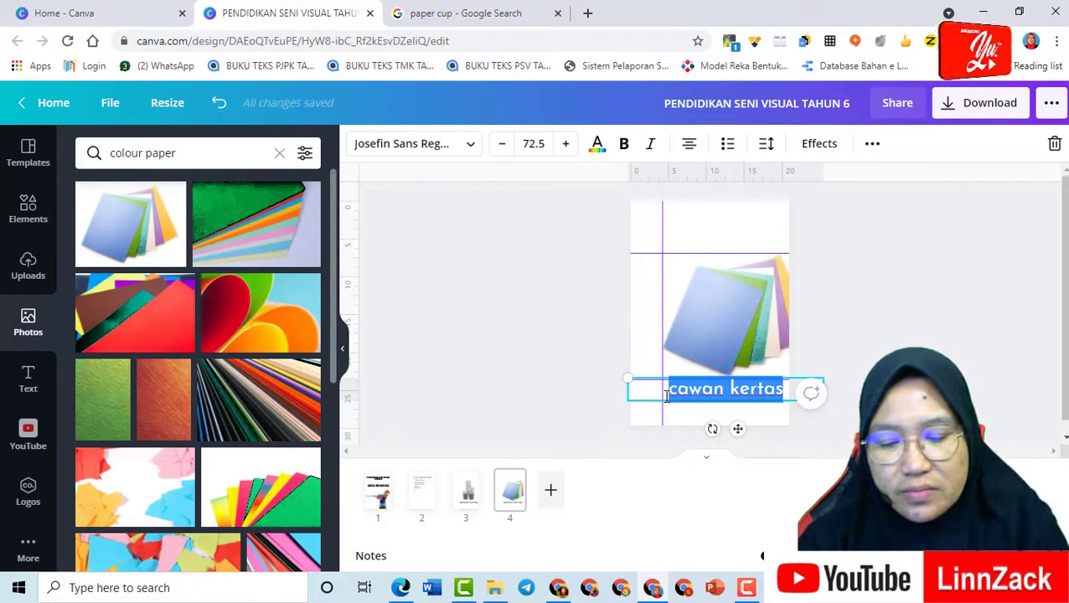
type("kertas warna")
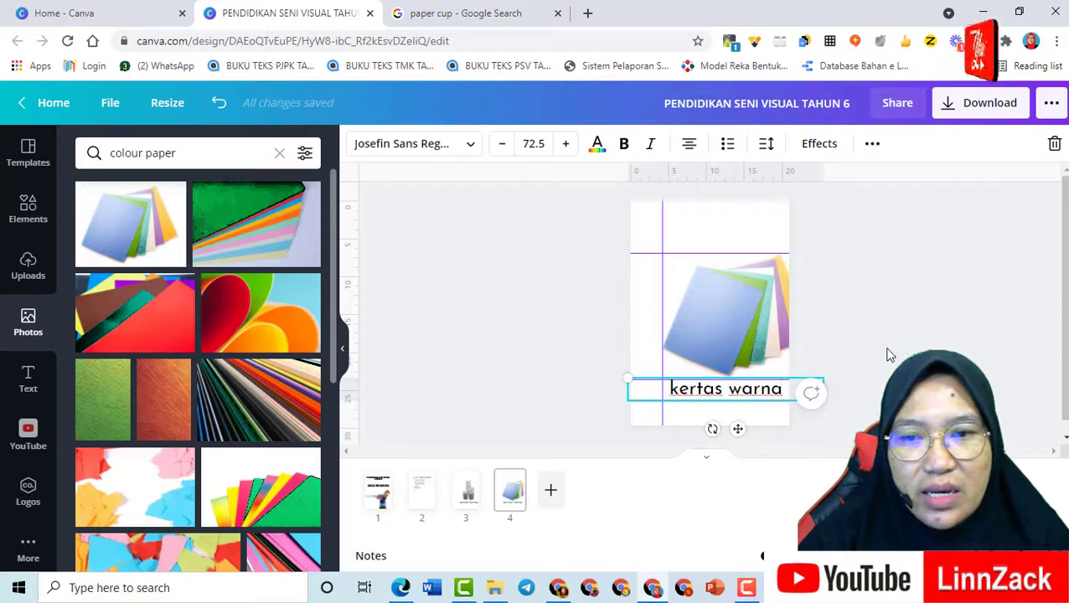
left_click(890, 355)
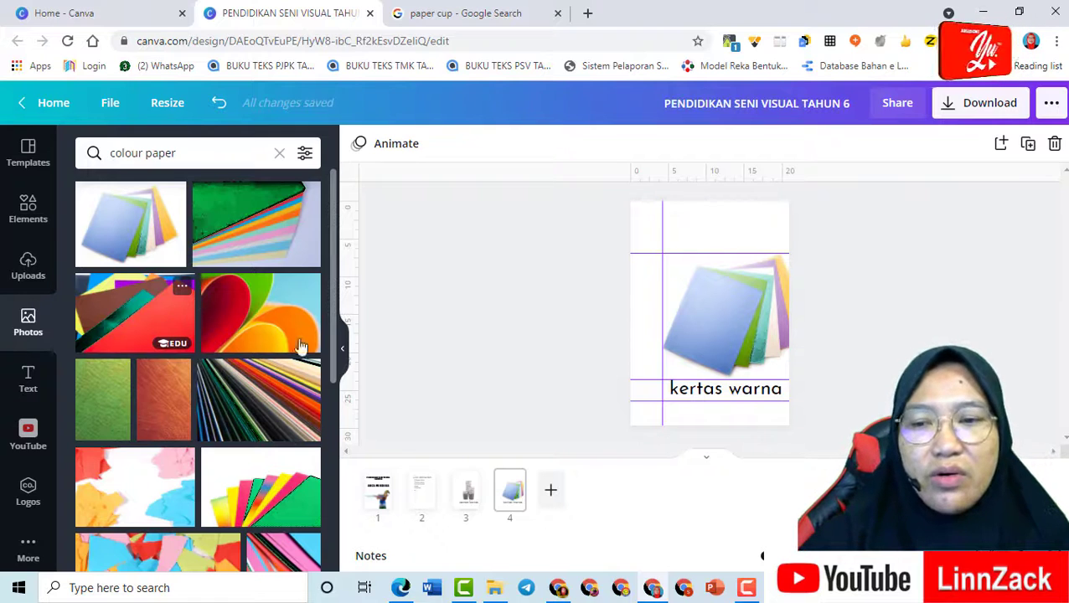
- Add a blank fifth page at the end of the design
left_click(464, 492)
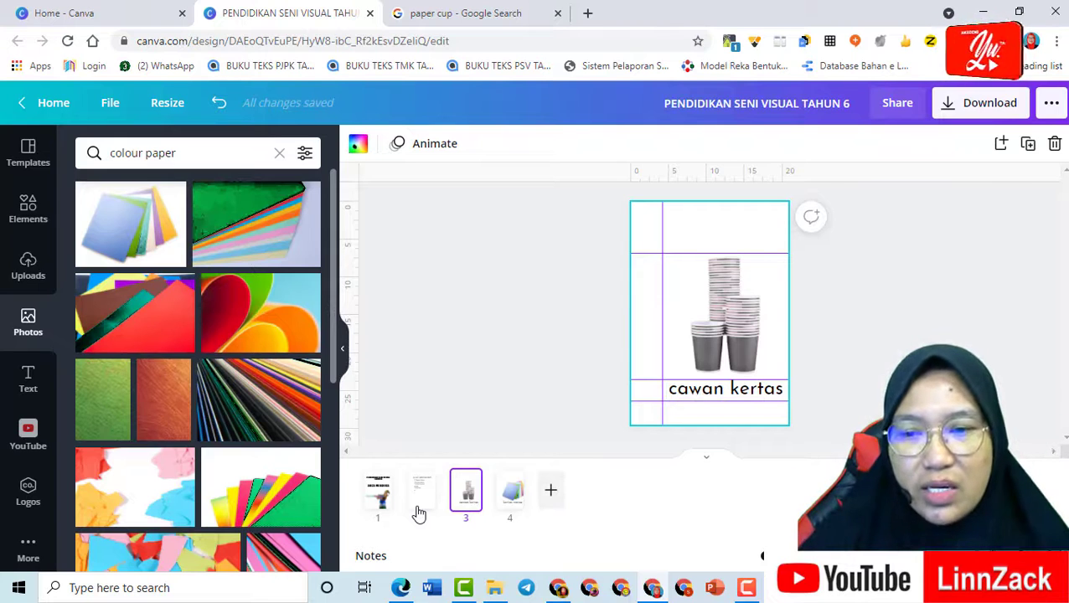
left_click(551, 495)
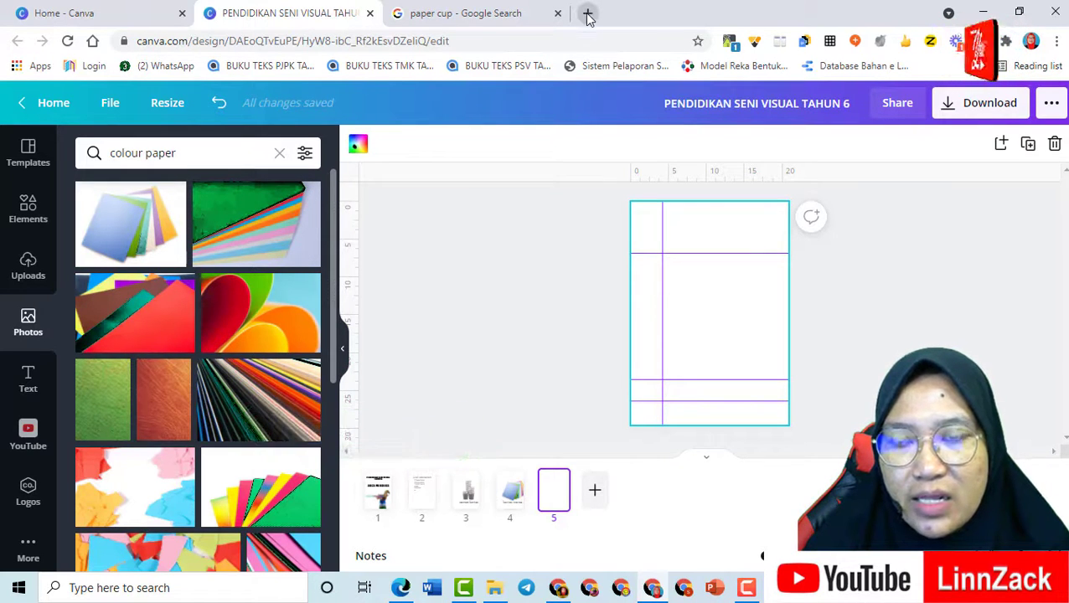
- Open YouTube in the browser tab with the paper cup image results and search for "cara buar arca merdeka"
left_click(478, 21)
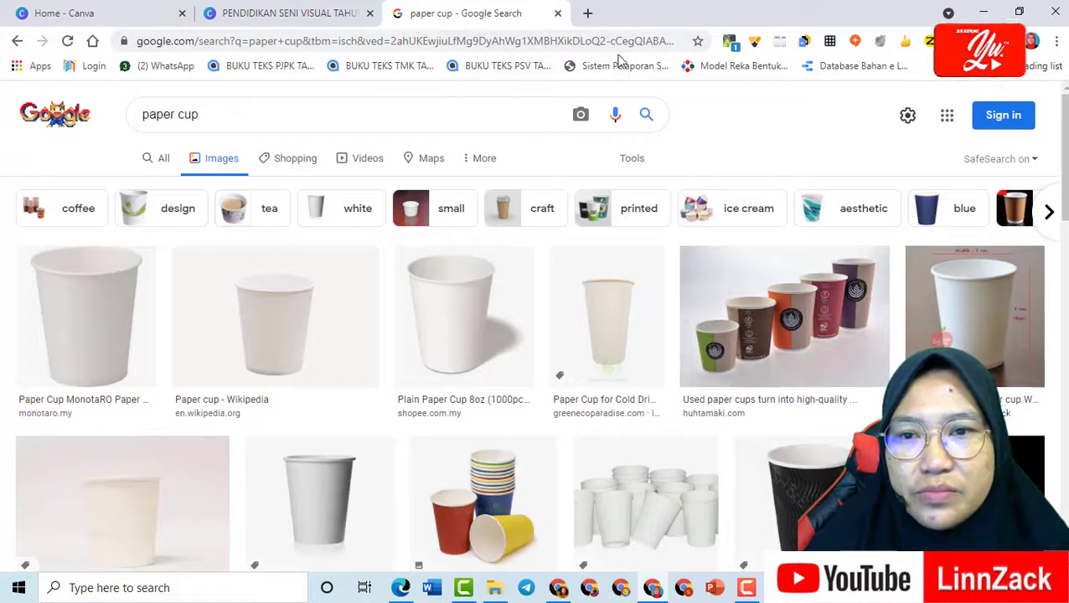
left_click(977, 67)
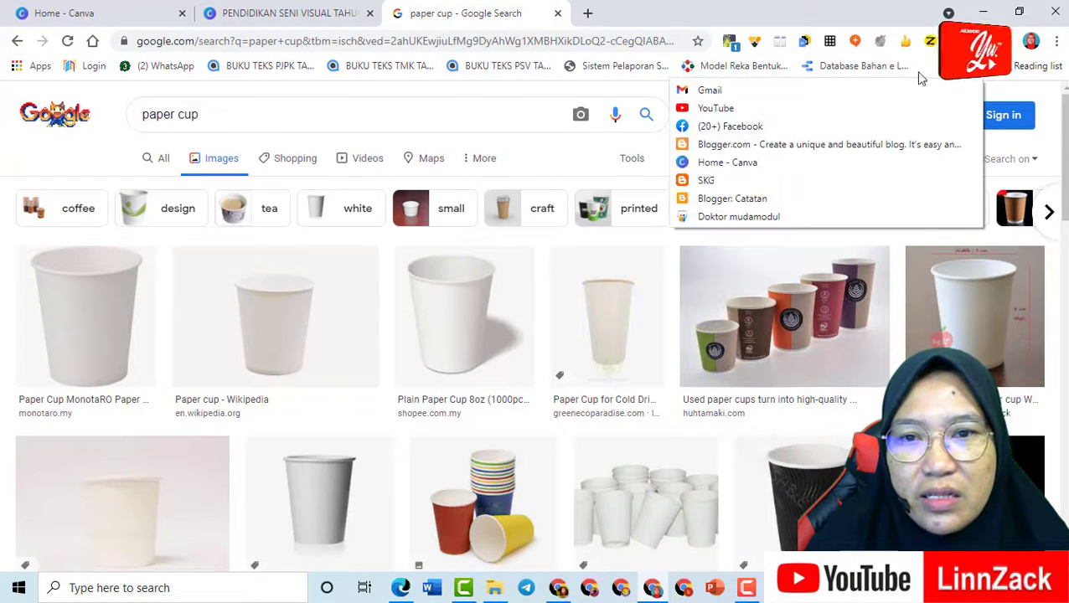
left_click(788, 107)
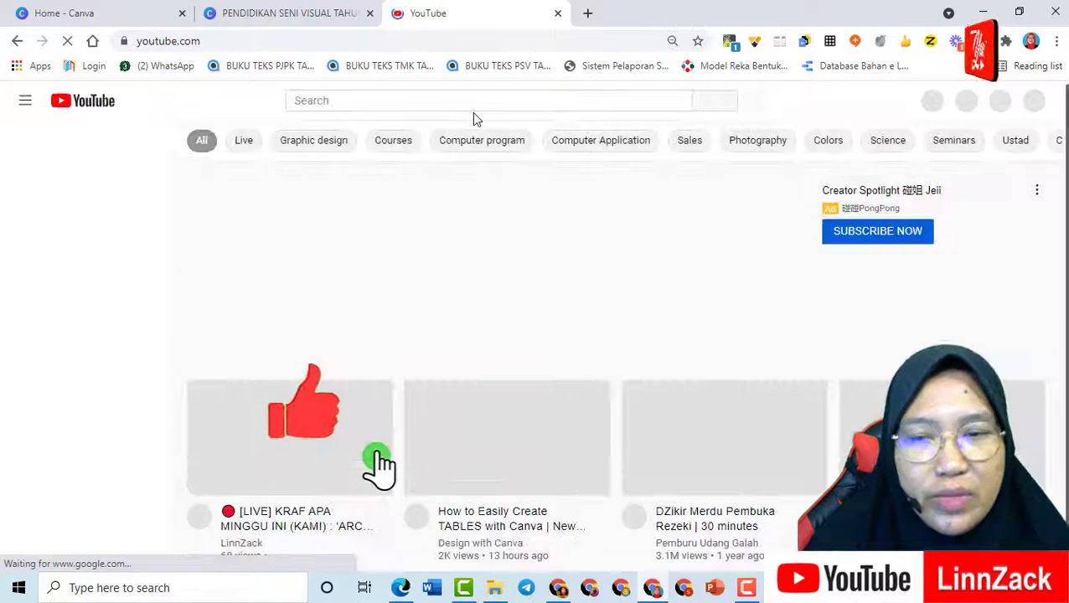
left_click(463, 102)
type("cara buar a")
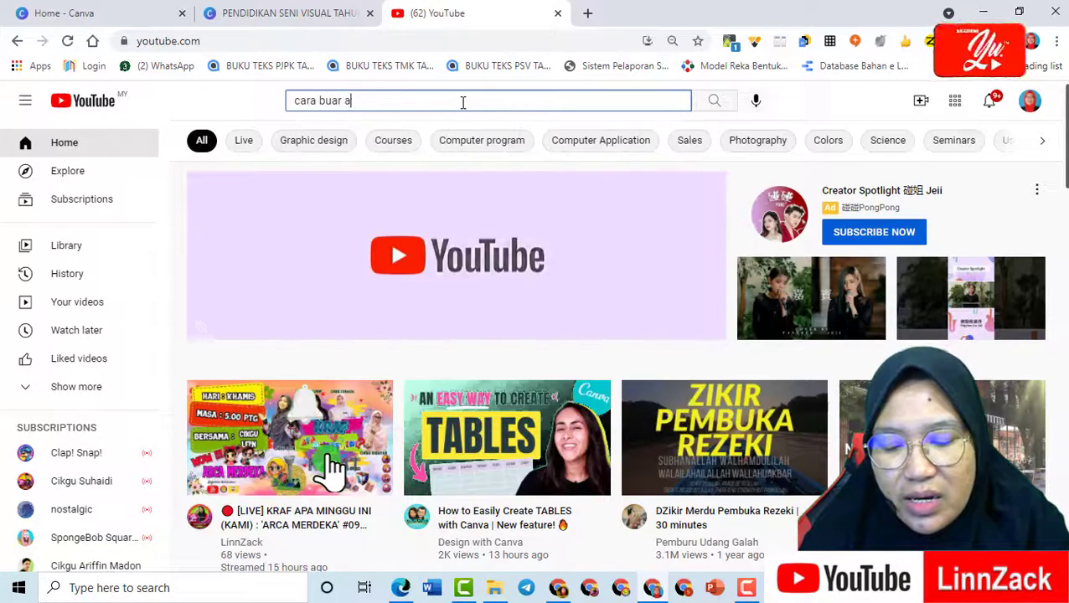
type("rca merdeka")
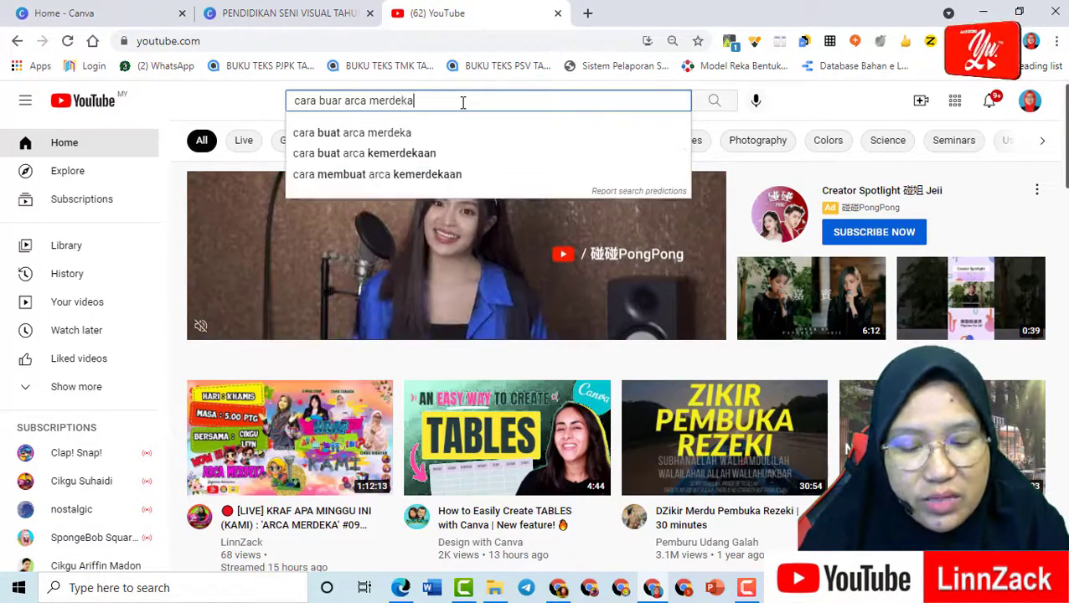
key("Return")
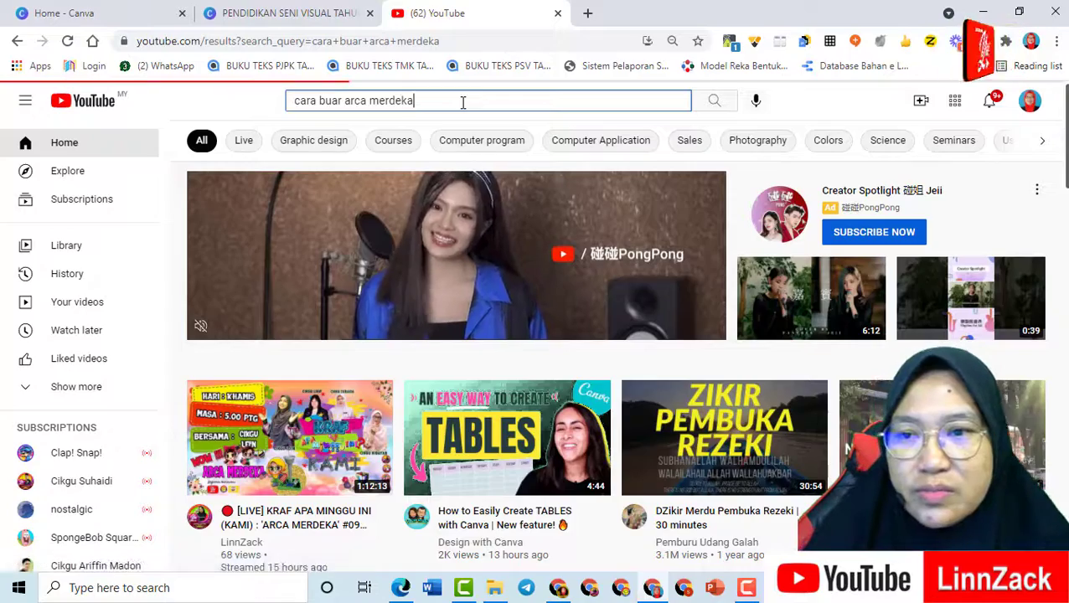
- Capture the "Topi Merdeka" video thumbnail from the search results as a screen snip and paste it onto page 5 in Canva
scroll(353, 243, "down", 1)
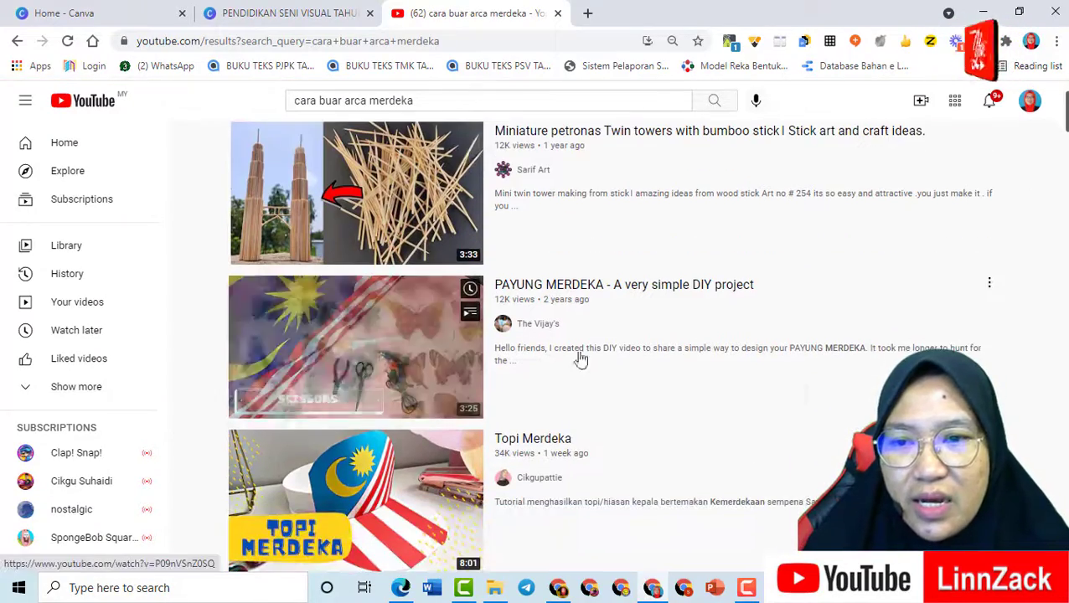
scroll(496, 326, "down", 1)
scroll(496, 327, "down", 1)
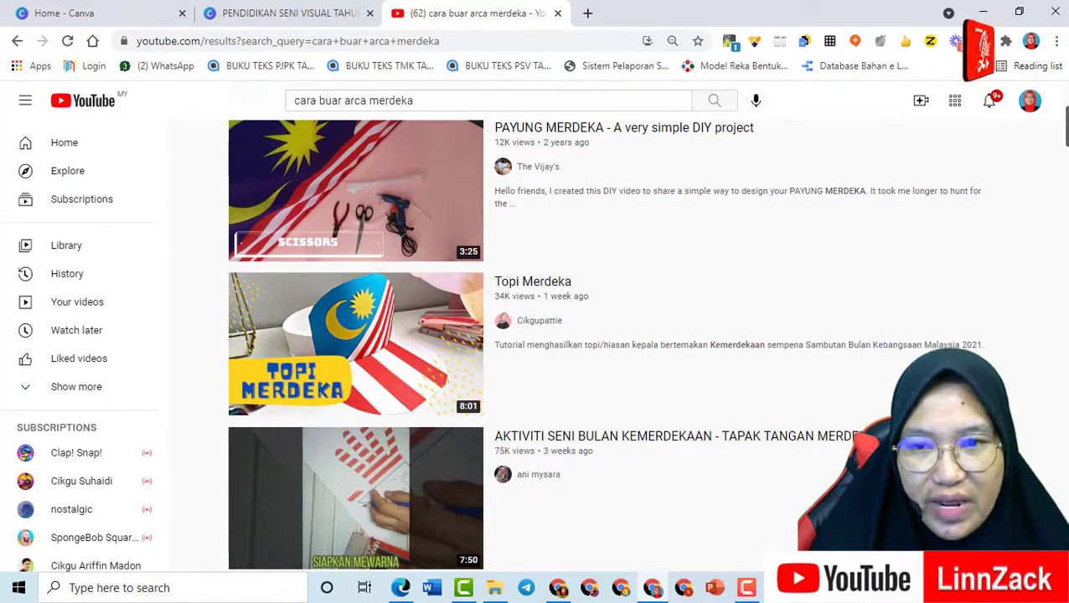
key("super+shift+s")
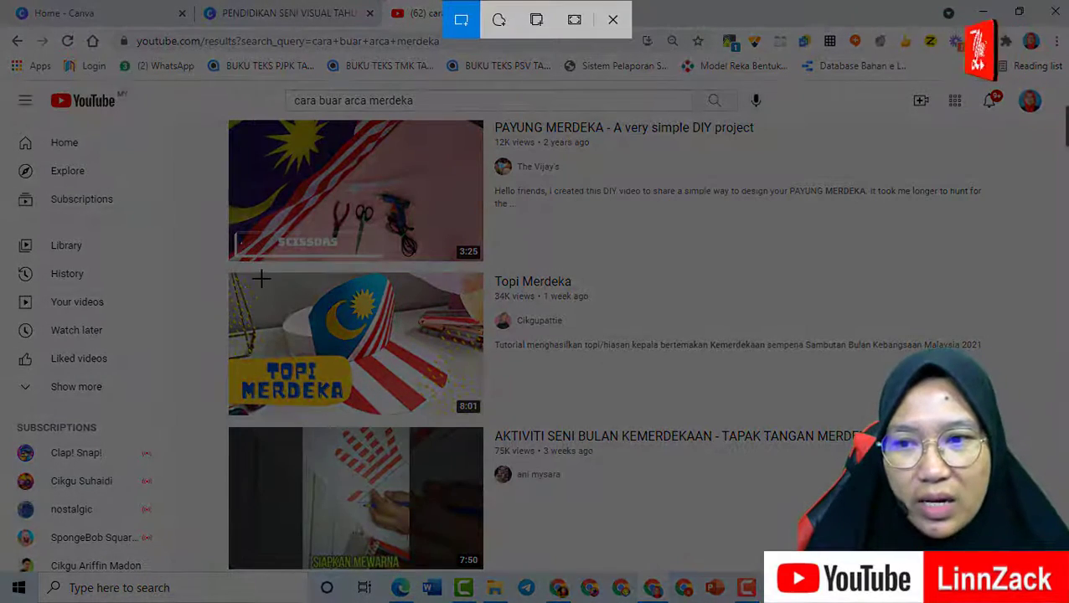
mouse_move(228, 272)
left_mouse_down()
mouse_move(390, 379)
mouse_move(484, 414)
left_mouse_up()
left_click(263, 10)
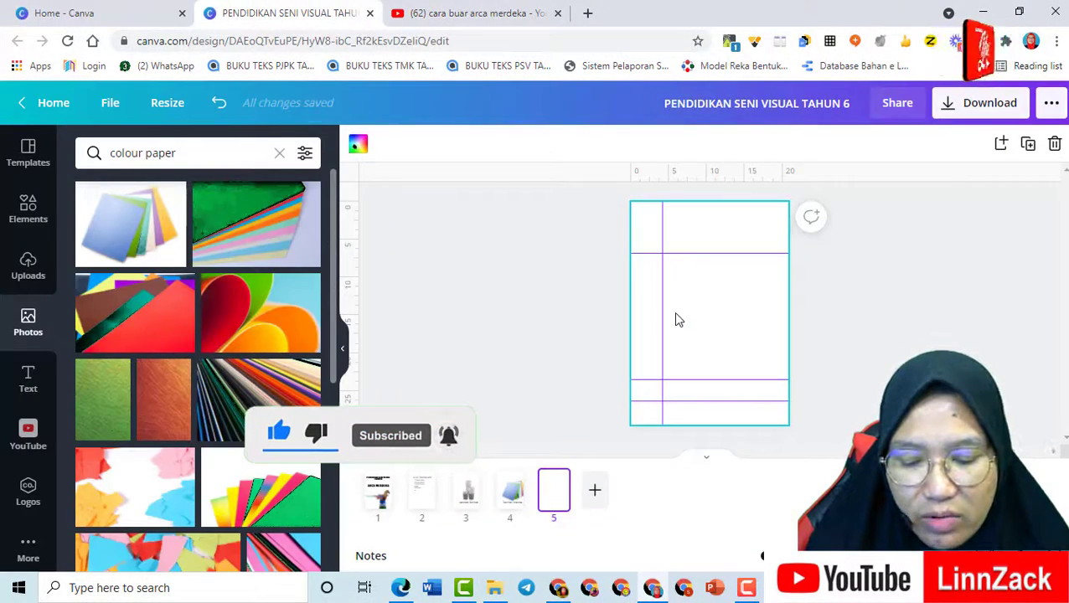
key("ctrl+v")
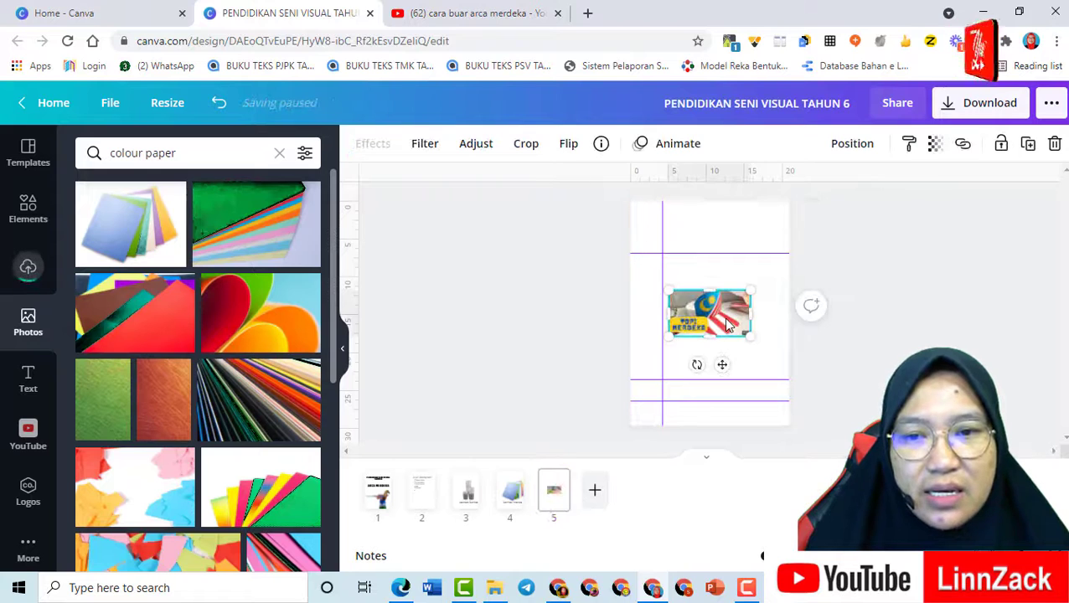
- Enlarge the Topi Merdeka thumbnail to span from the vertical guide to the page's right edge, midway down page 5
left_click_drag(723, 309, 780, 346)
left_click_drag(723, 287, 727, 316)
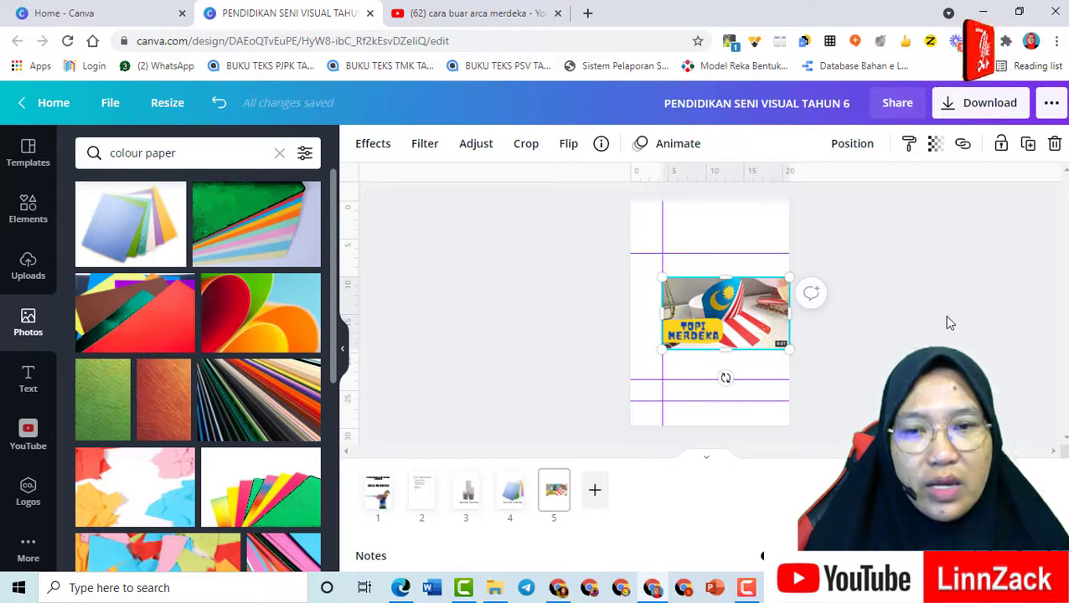
left_click(537, 296)
- Add a subheading text box above the Topi Merdeka thumbnail, just under the upper horizontal guide
left_click(23, 382)
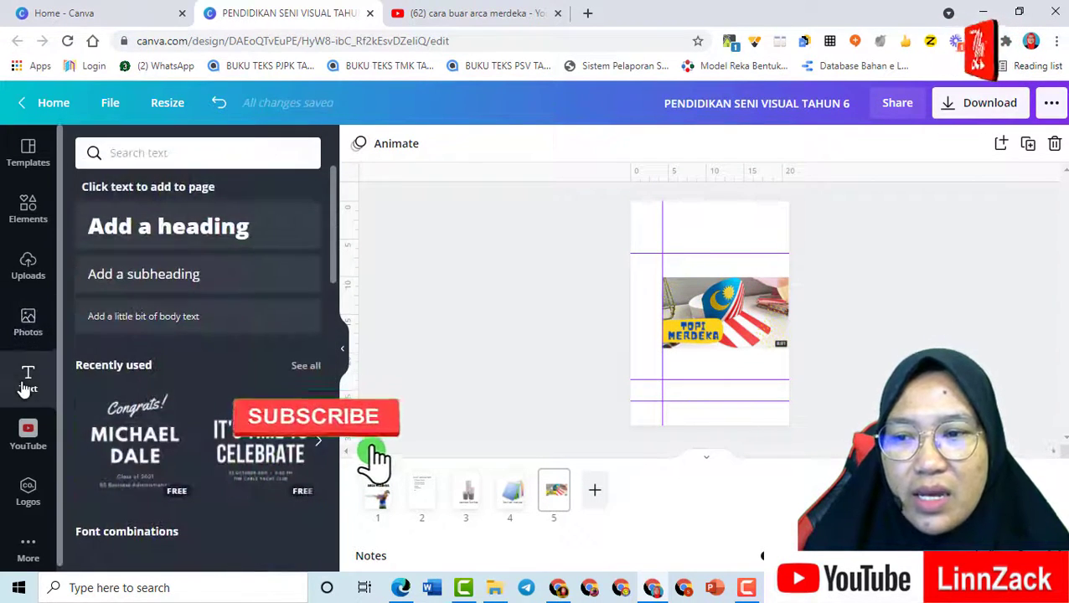
left_click(132, 282)
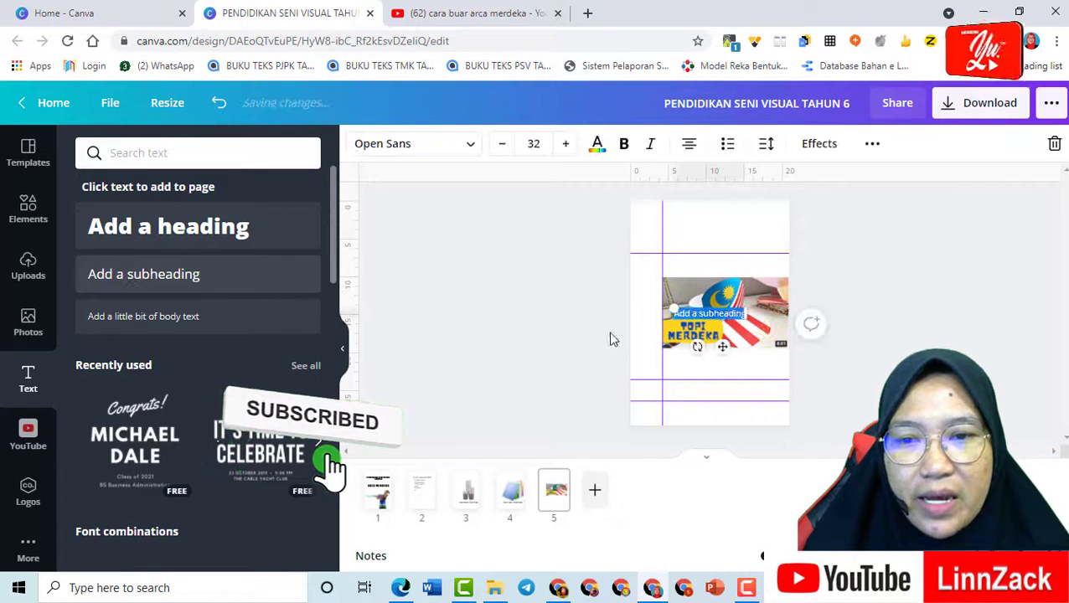
left_click_drag(723, 333, 722, 278)
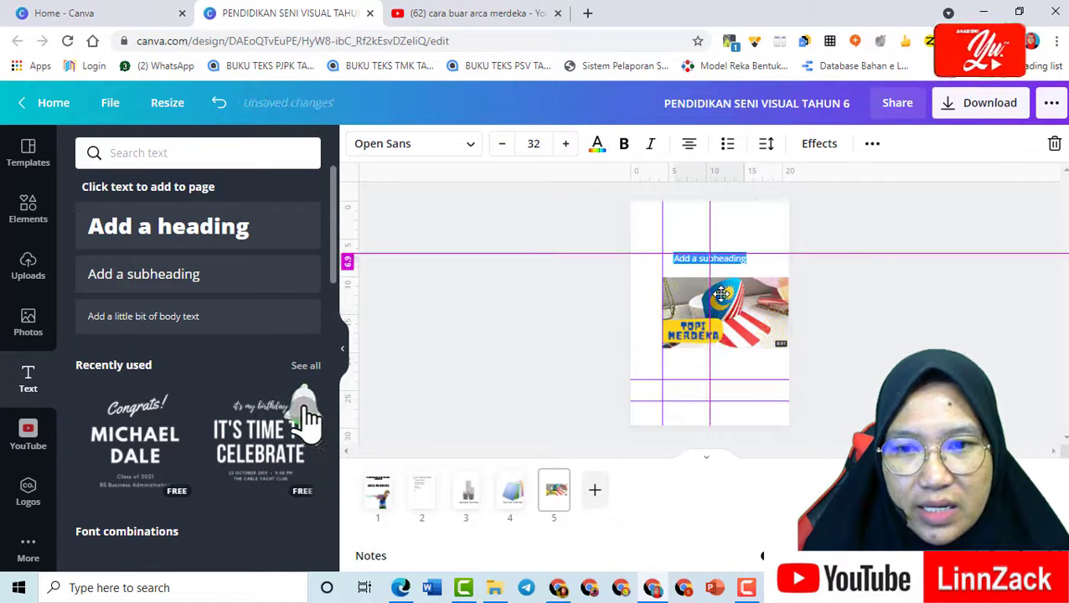
- Replace the subheading's placeholder text with "sila klik gambar untuk menonton video"
scroll(880, 360, "up", 5)
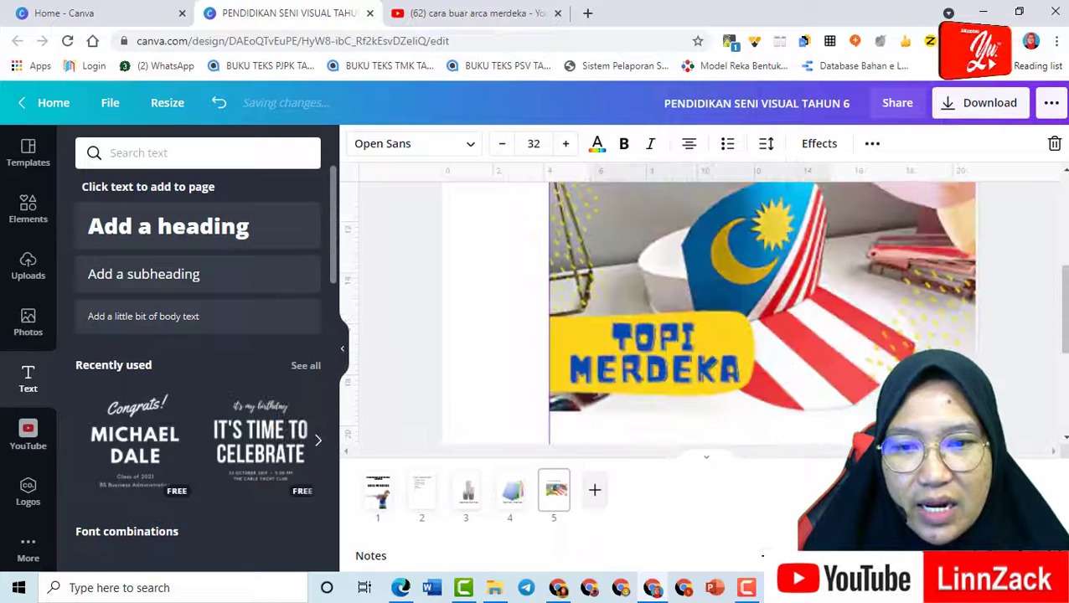
scroll(881, 362, "up", 3)
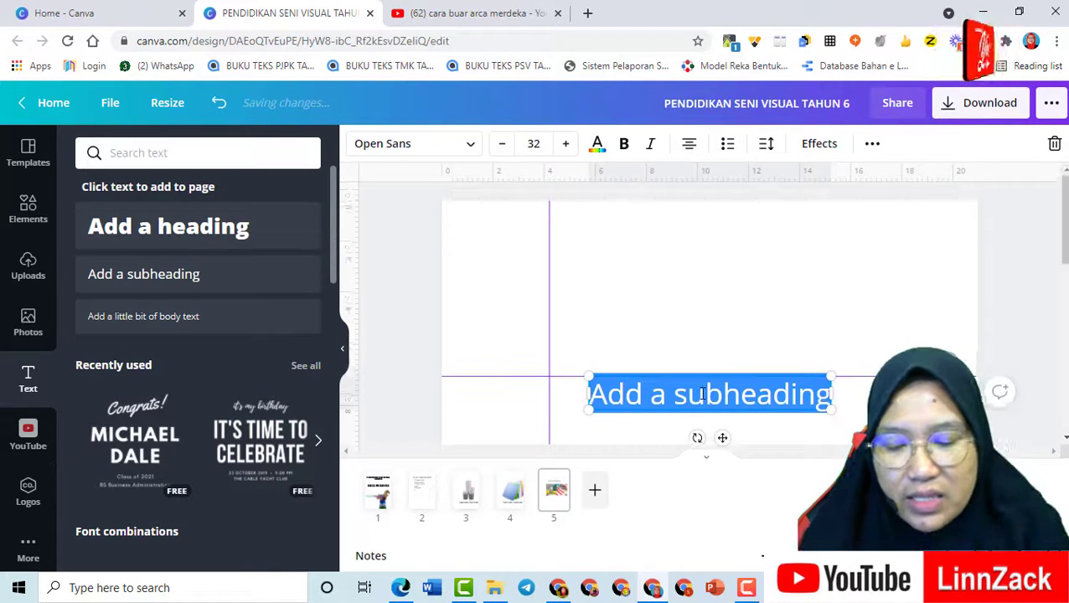
left_click(772, 396)
left_click_drag(590, 396, 827, 394)
type("sila")
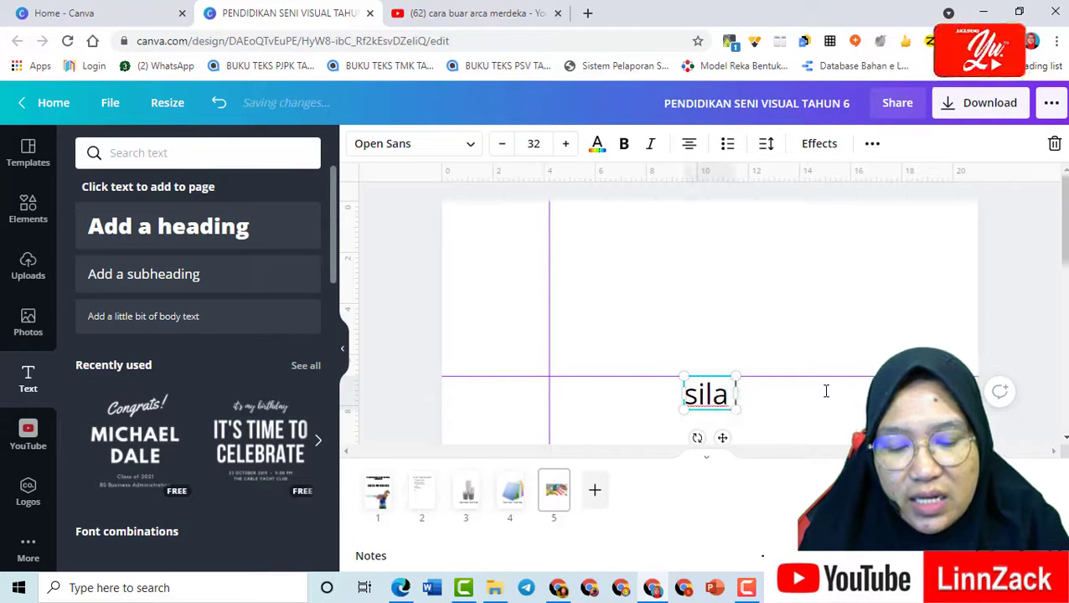
type(" klik ga")
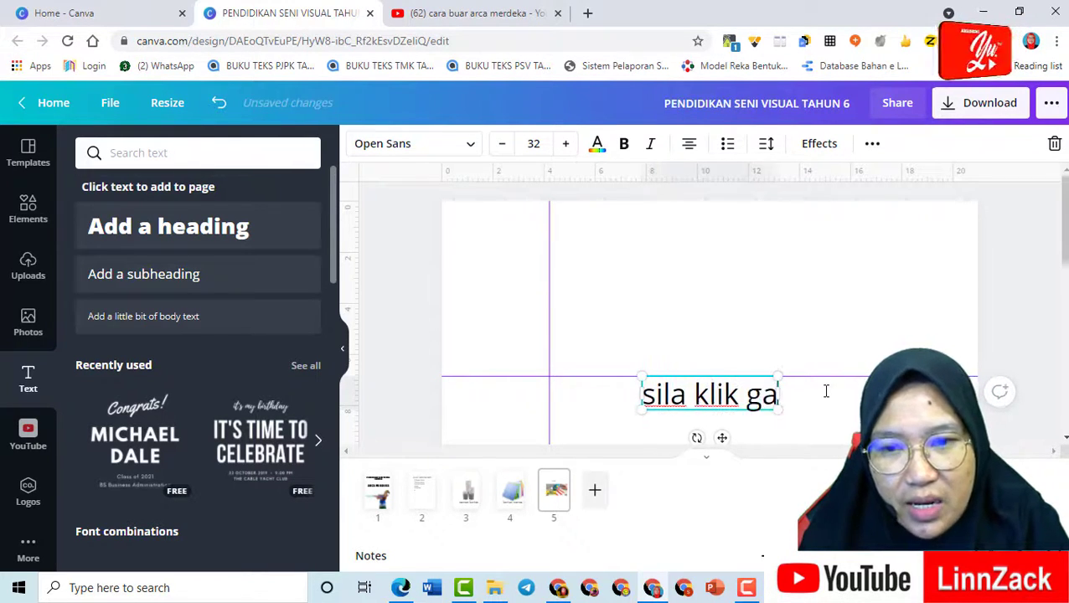
type("mbar u tuk")
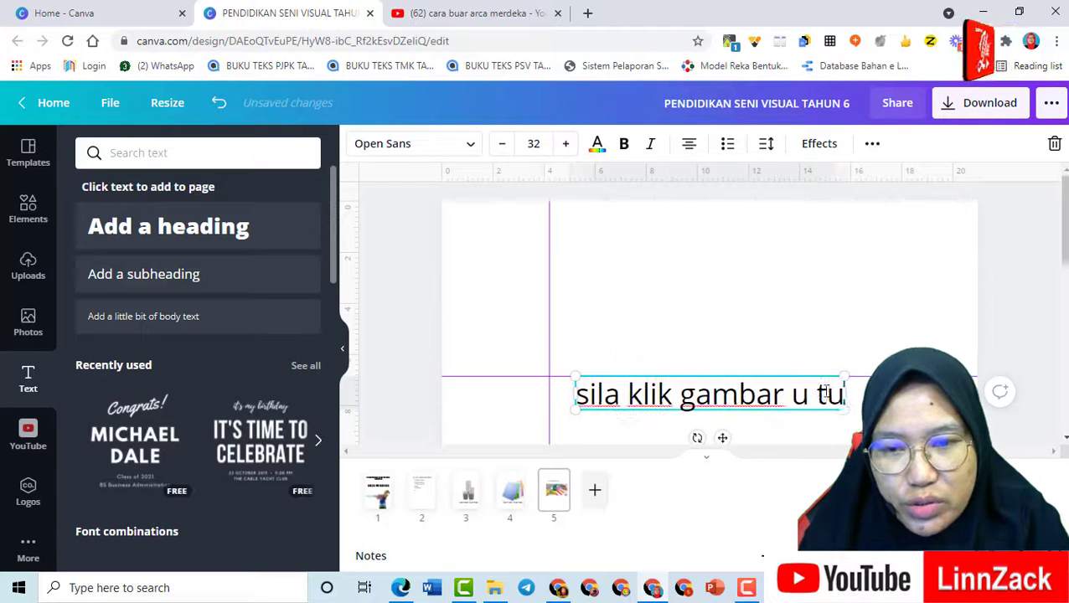
key("BackSpace")
key("BackSpace")
key("BackSpace")
key("BackSpace")
type("ntuk menc")
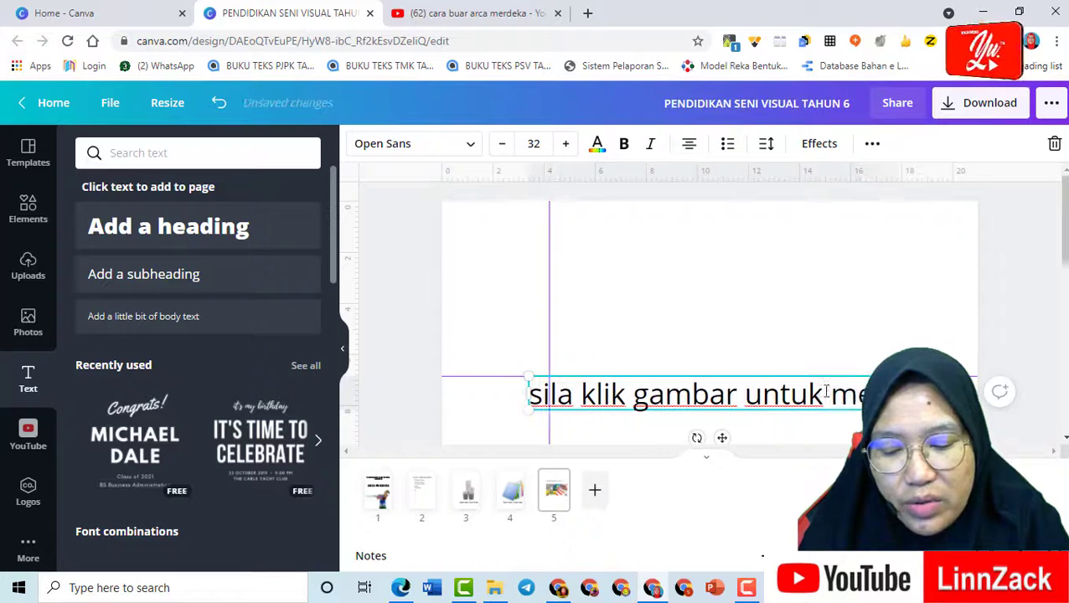
key("BackSpace")
key("BackSpace")
type("on")
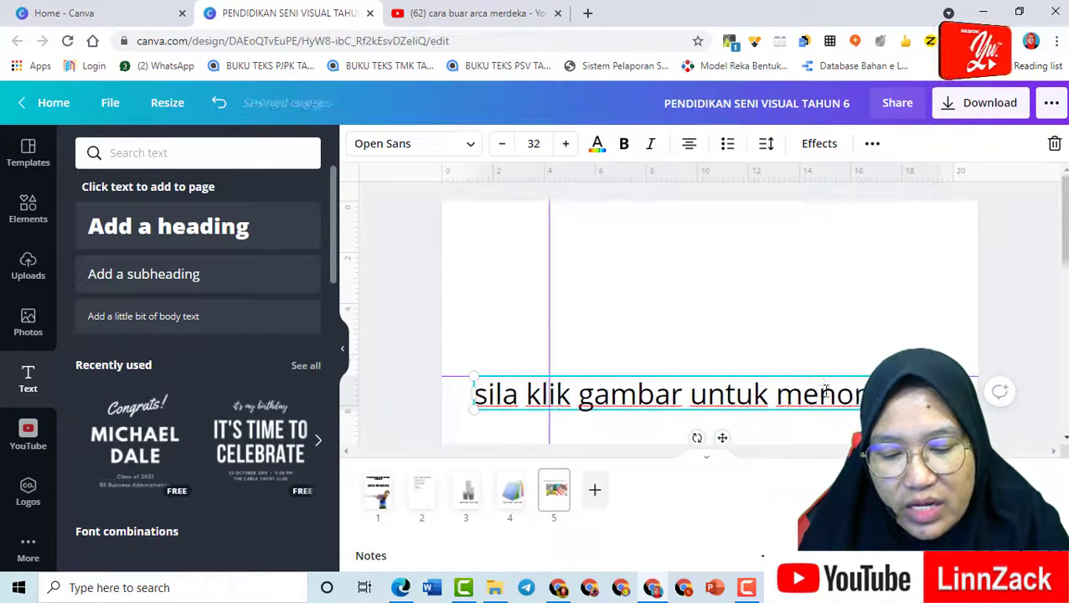
type("ton")
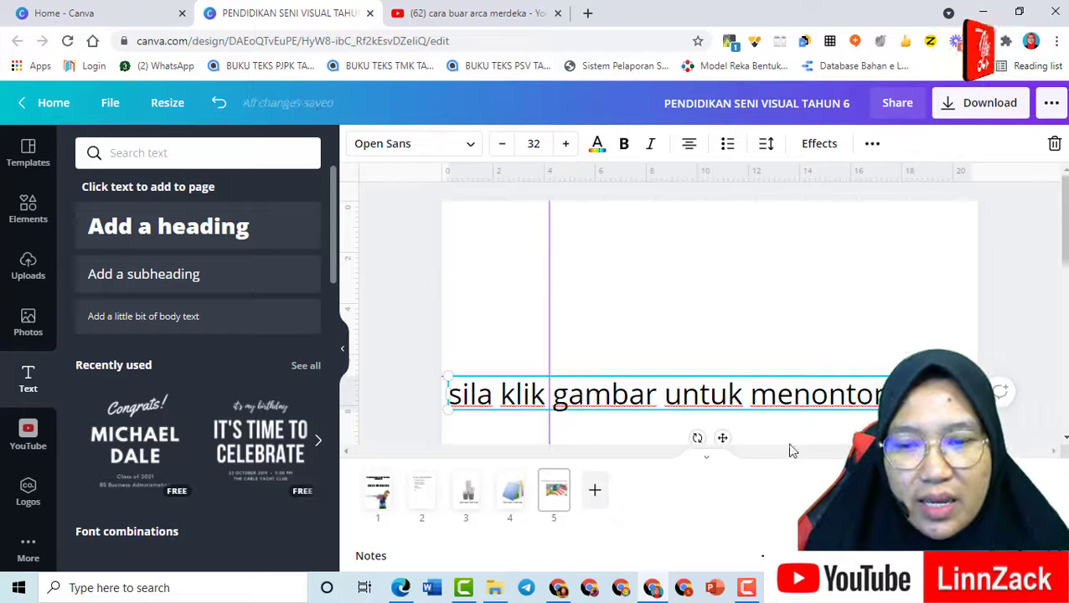
- Shrink the instruction text to size 25.8 above the thumbnail and change its font to Josefin Sans Regular
scroll(583, 425, "down", 5)
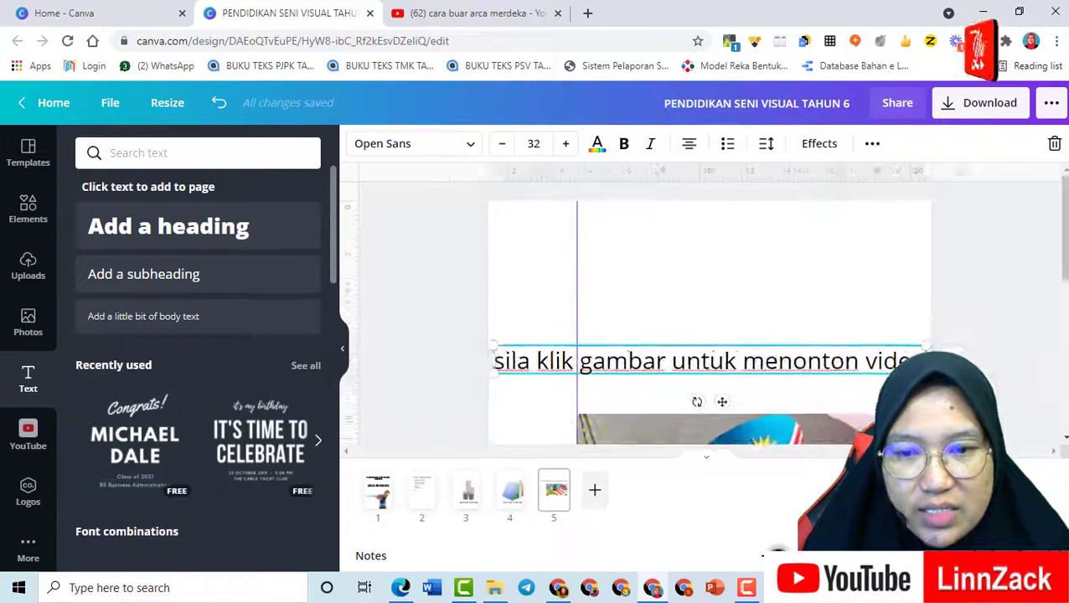
left_click_drag(564, 301, 620, 301)
left_click_drag(728, 341, 736, 357)
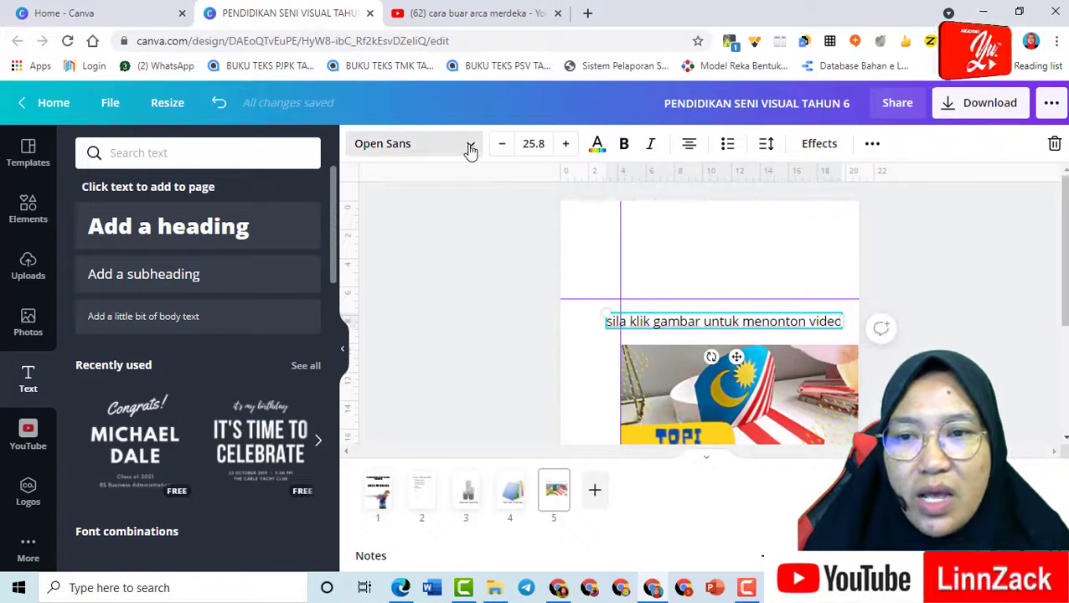
left_click(471, 144)
left_click(153, 223)
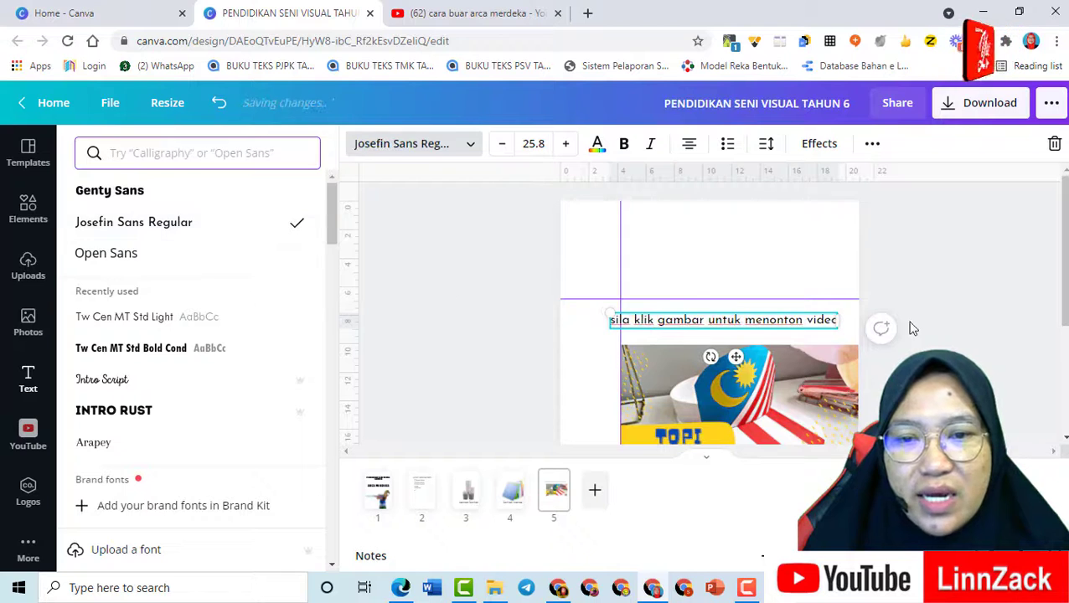
- Select the Topi Merdeka thumbnail on page 5, then open its video on YouTube and copy the video's web address
scroll(980, 318, "down", 2)
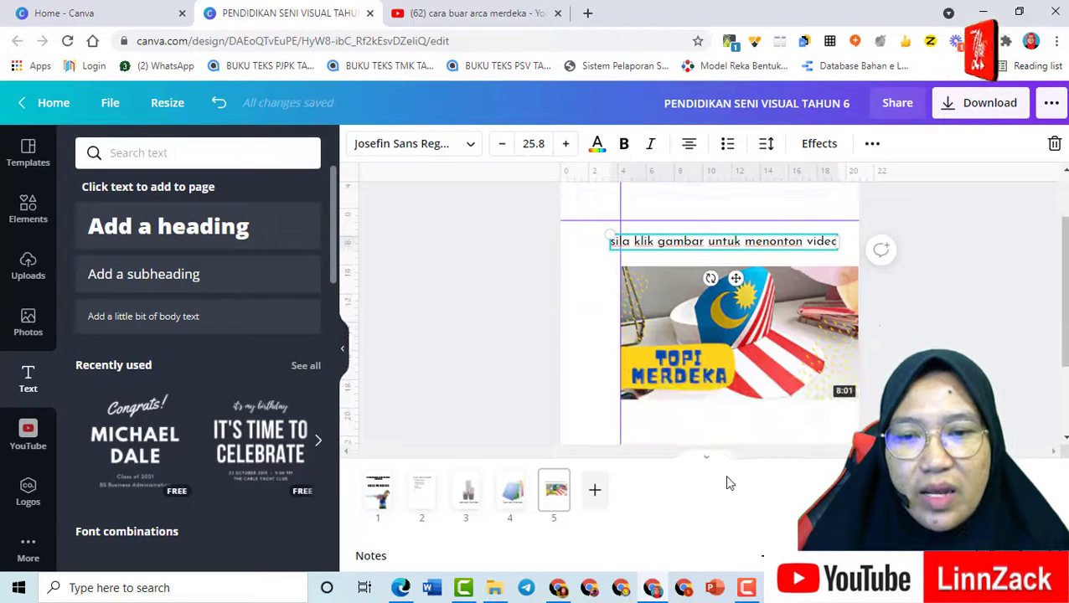
left_click(706, 463)
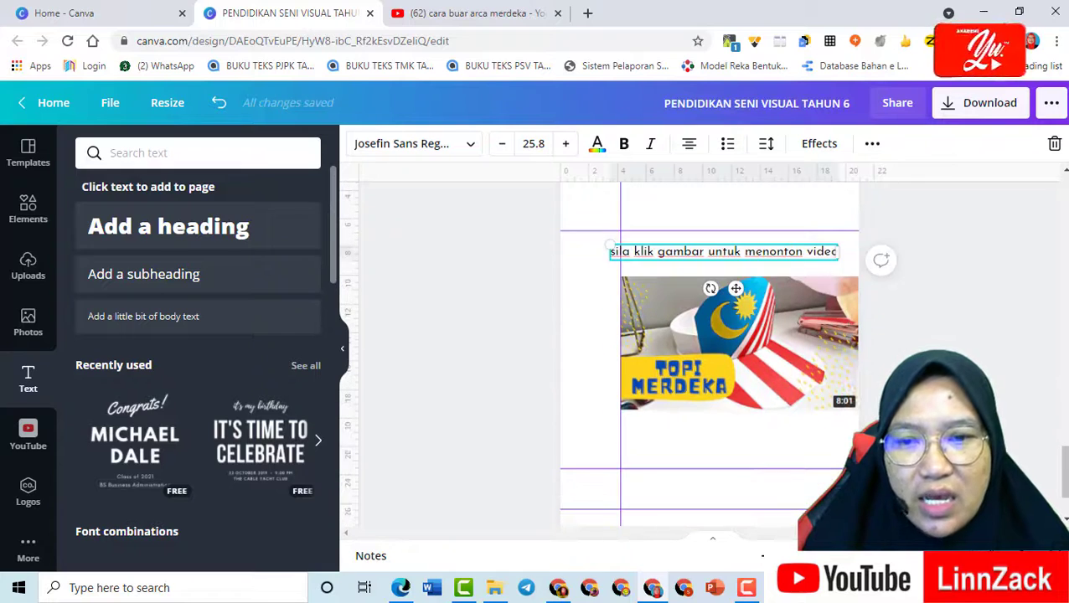
left_click(739, 359)
left_click(739, 359)
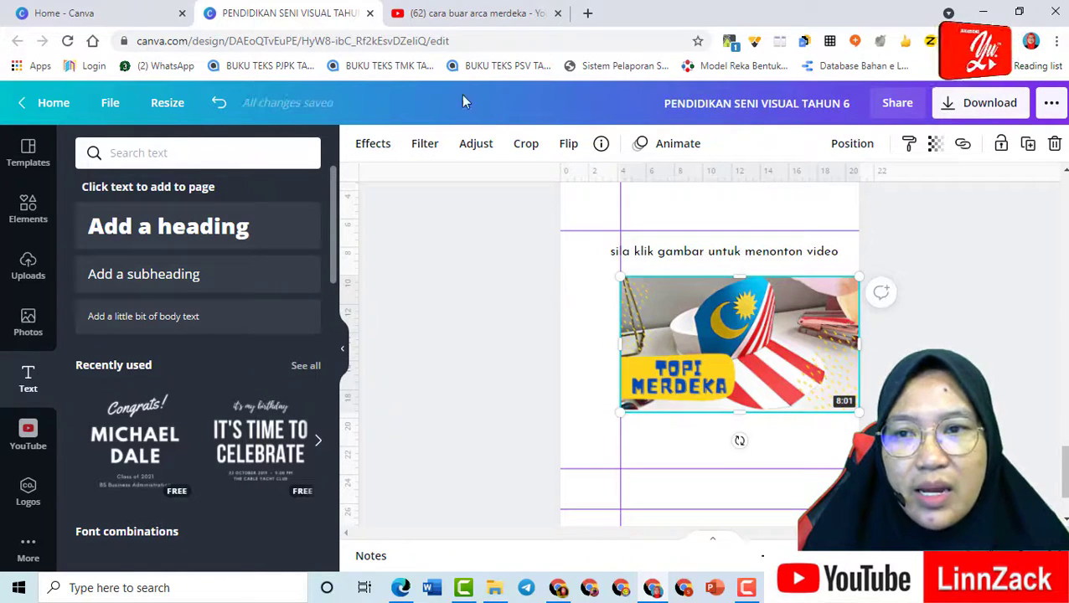
left_click(440, 21)
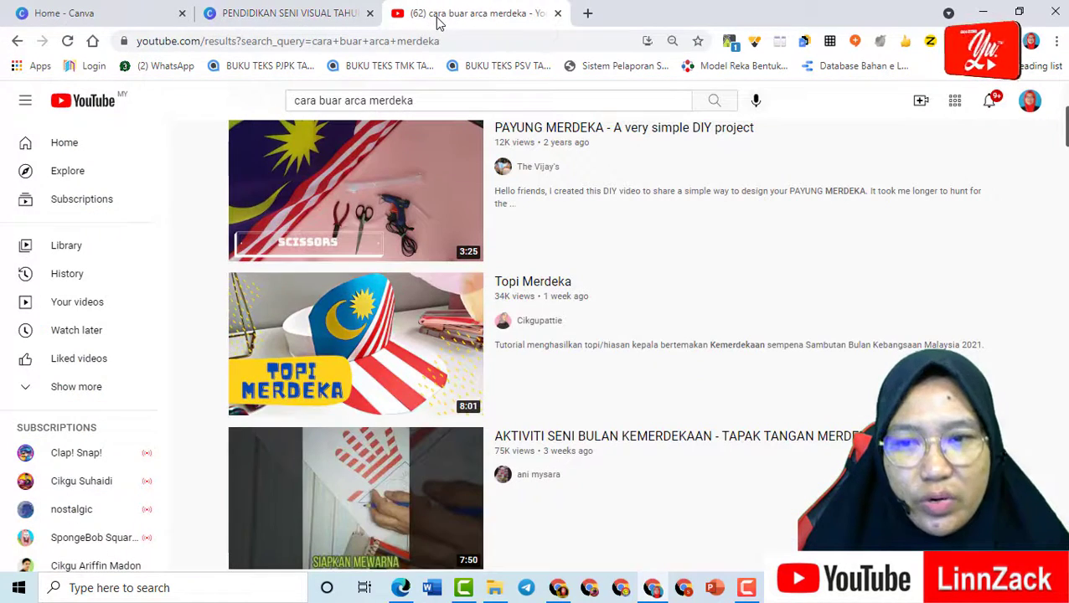
left_click(374, 334)
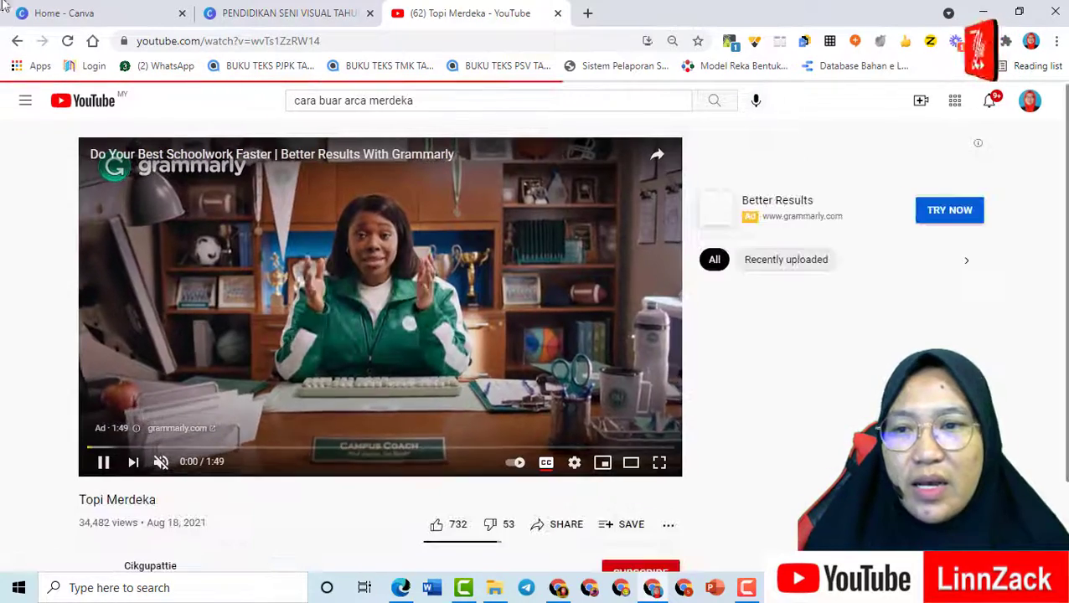
left_click(363, 40)
left_click(377, 40)
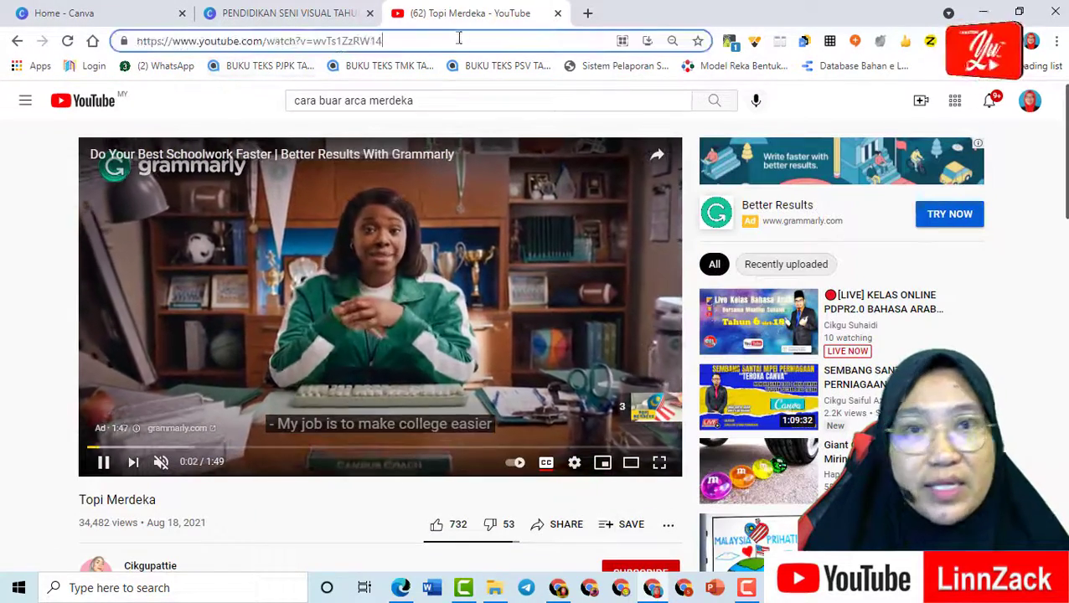
left_click_drag(431, 40, 116, 43)
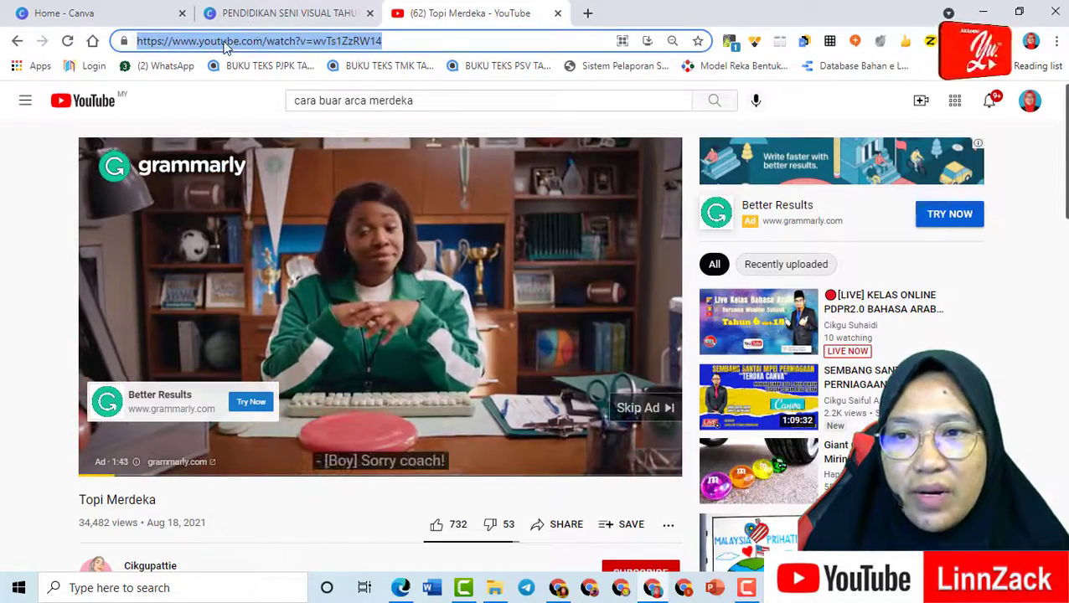
right_click(225, 43)
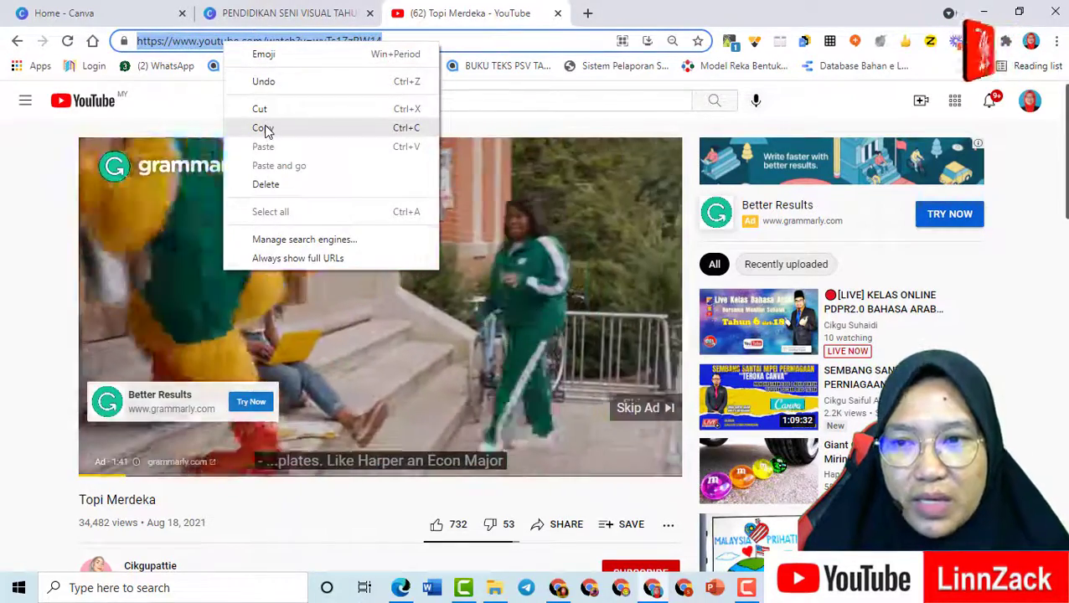
left_click(264, 128)
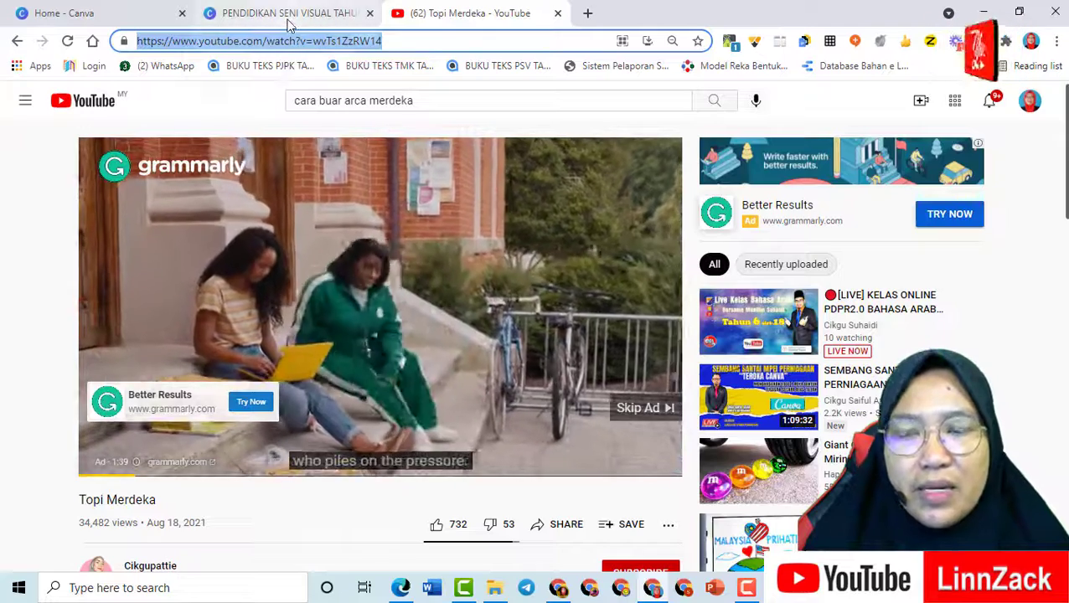
left_click(287, 23)
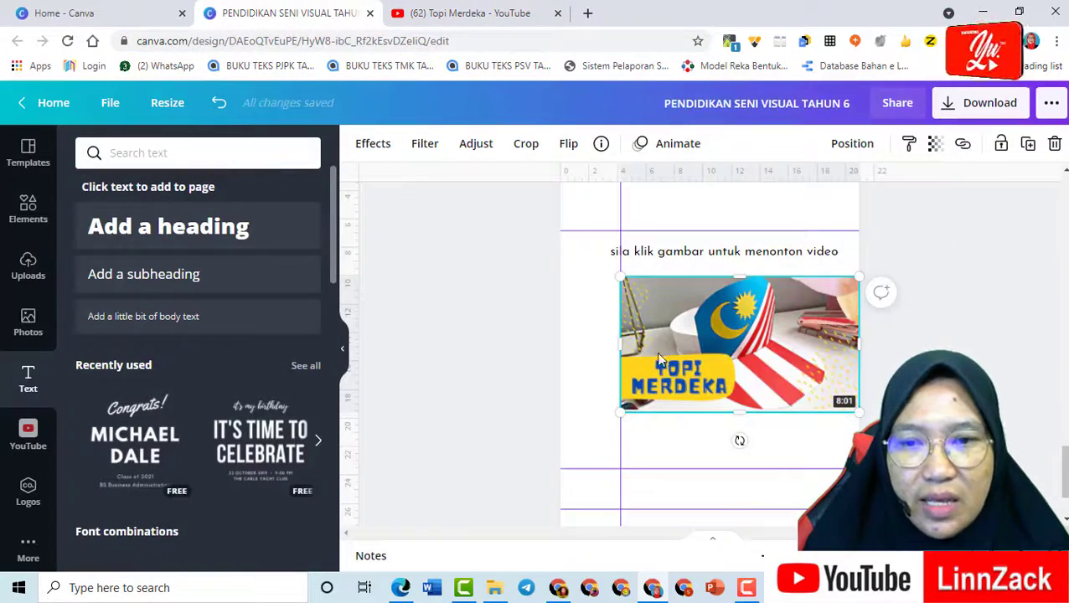
left_click(963, 146)
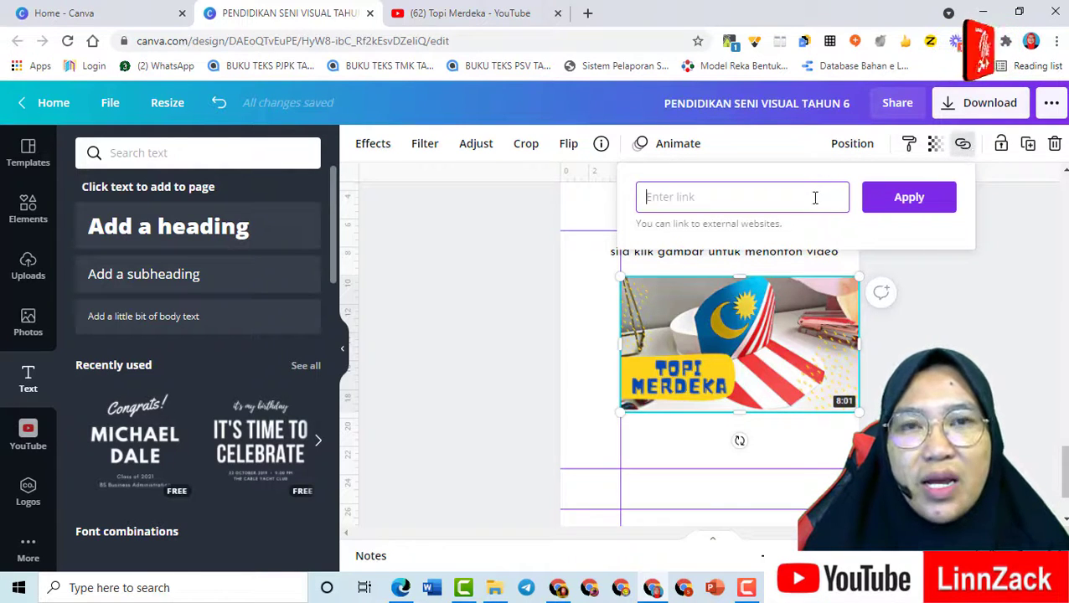
key("ctrl+v")
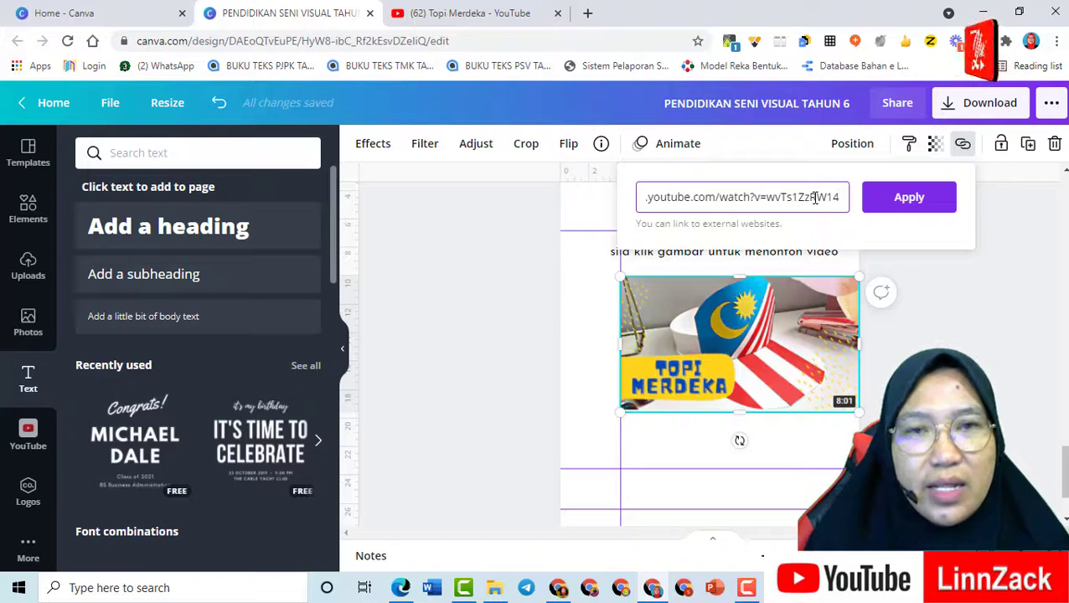
left_click(910, 197)
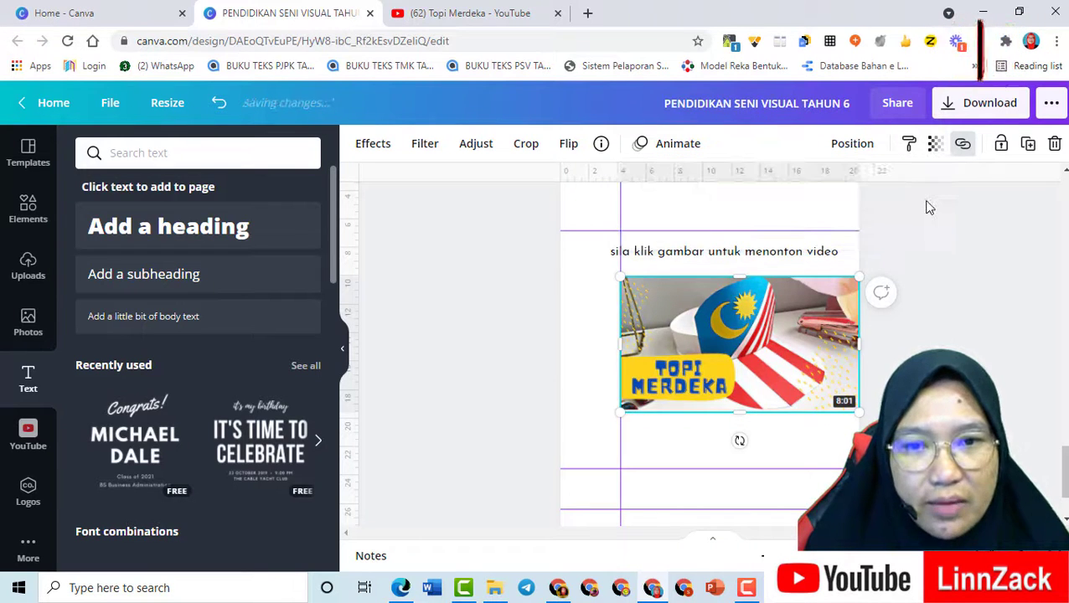
left_click(926, 267)
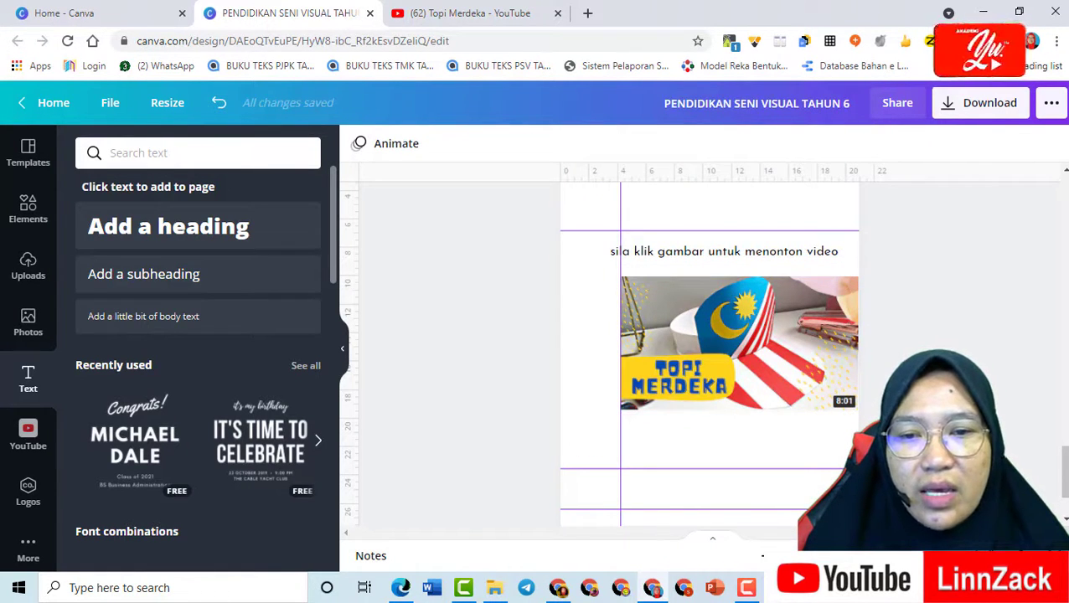
- Show the page thumbnails, look at page 1 and go to the ALAT DAN BAHAN list on page 2
left_click(716, 547)
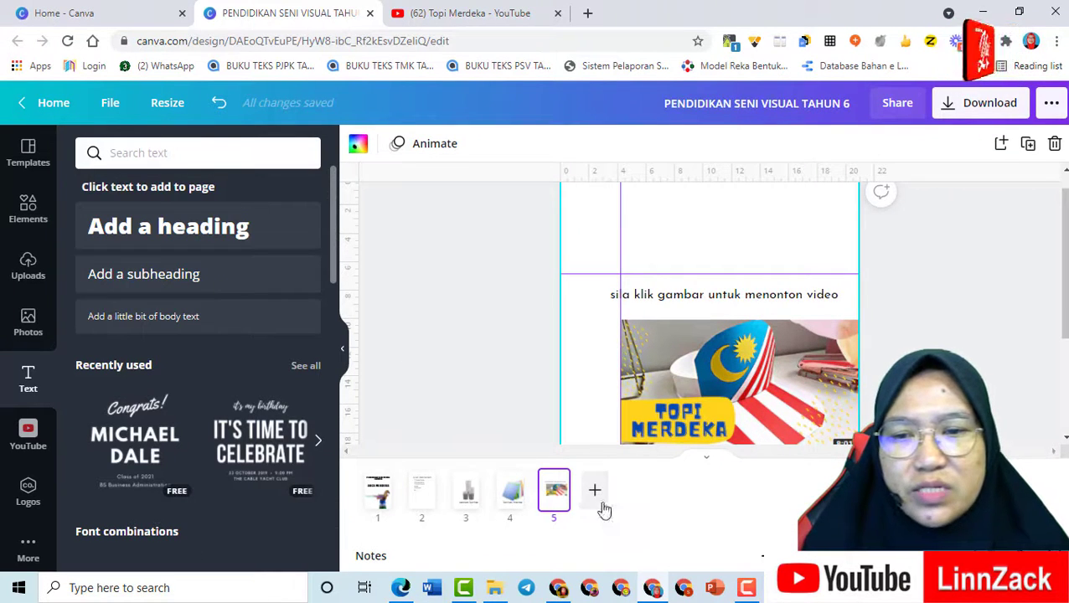
left_click(376, 507)
left_click(421, 499)
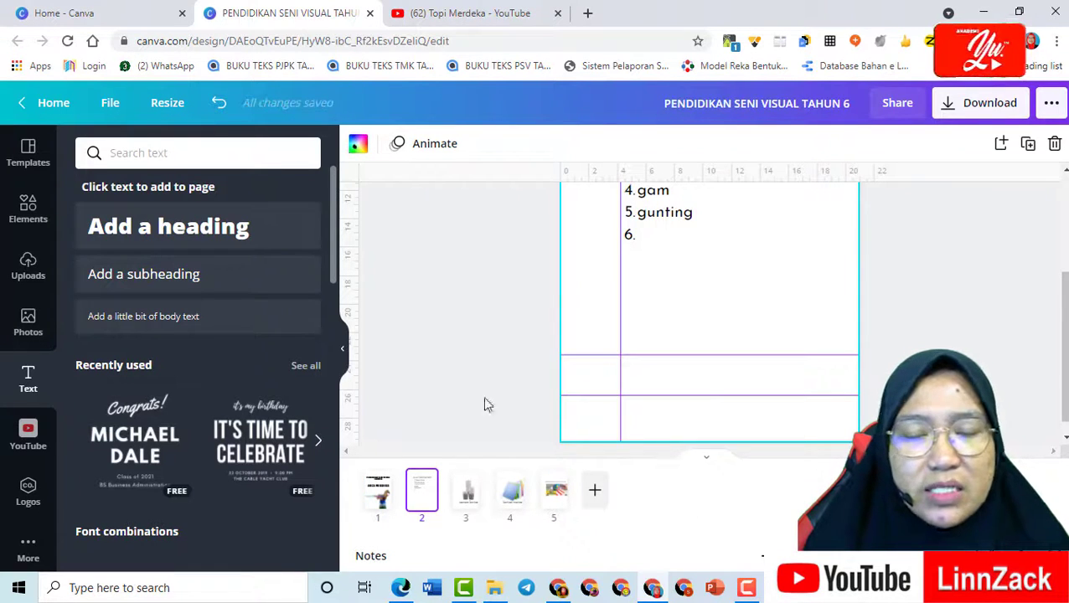
scroll(1060, 353, "up", 1)
scroll(1061, 352, "up", 3)
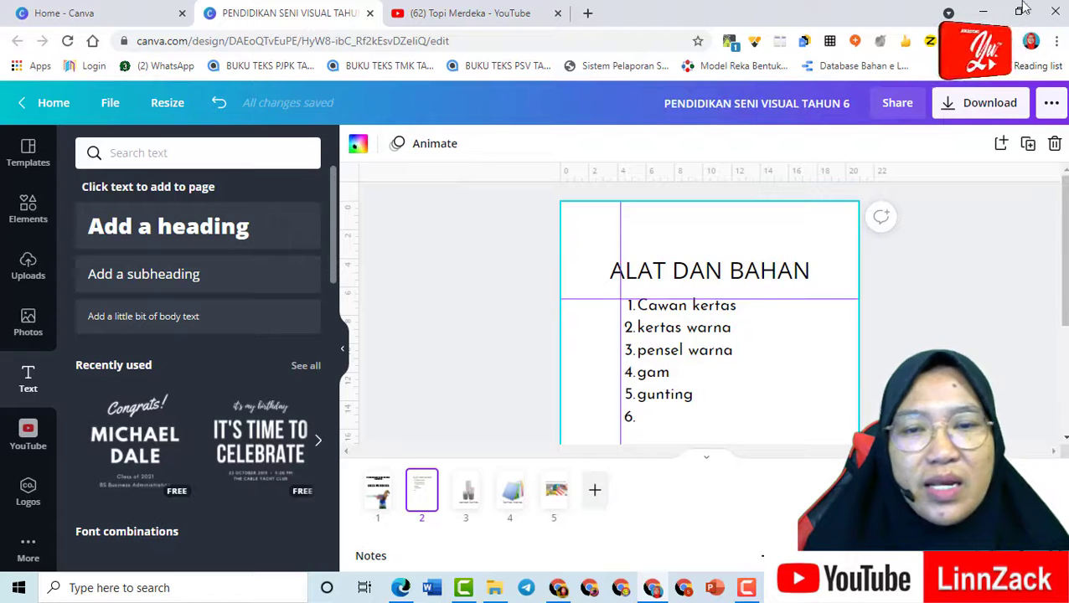
- Download all five pages of the design in the PDF Print file type
left_click(968, 114)
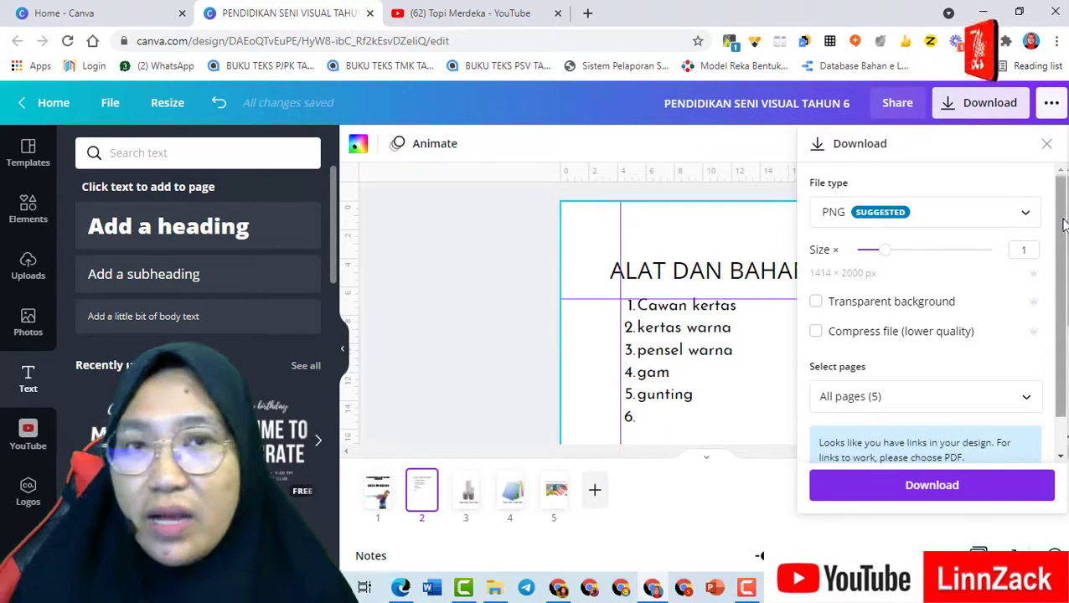
scroll(1061, 243, "down", 1)
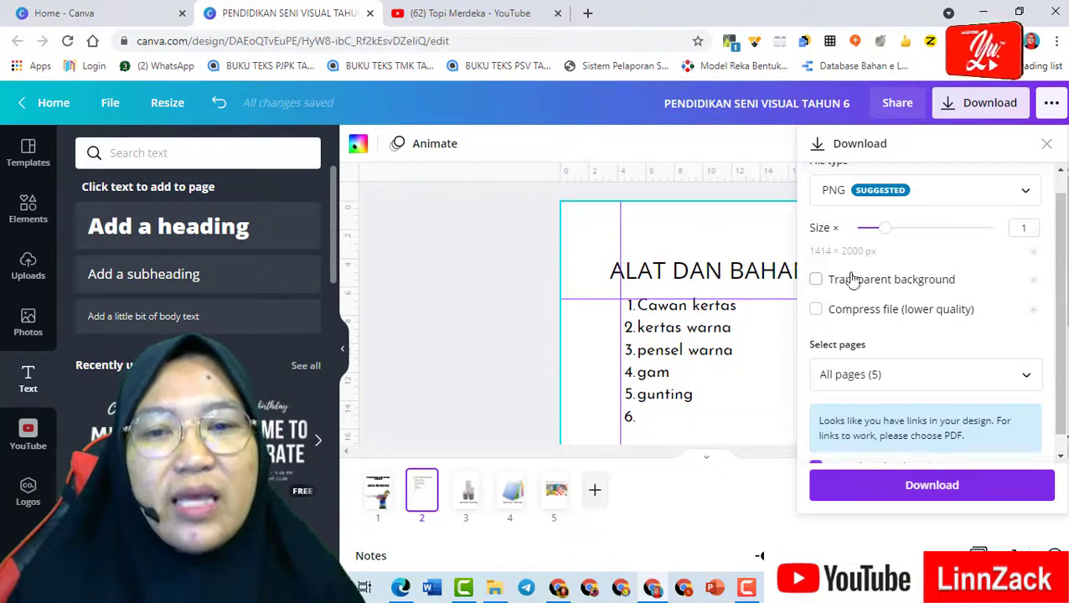
scroll(922, 377, "up", 1)
scroll(963, 436, "down", 1)
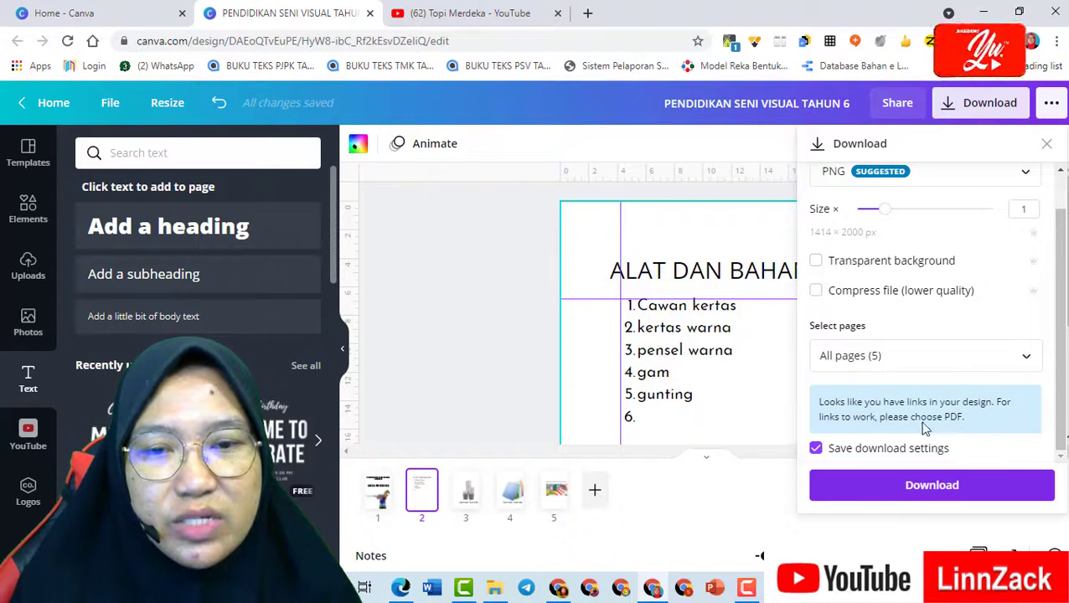
scroll(978, 301, "up", 1)
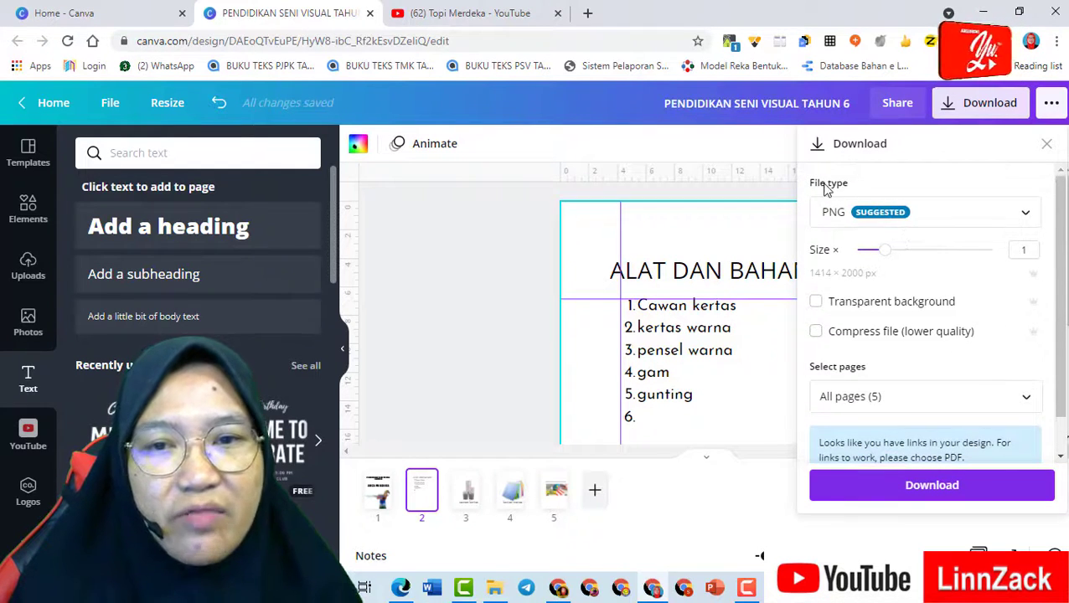
left_click(1028, 212)
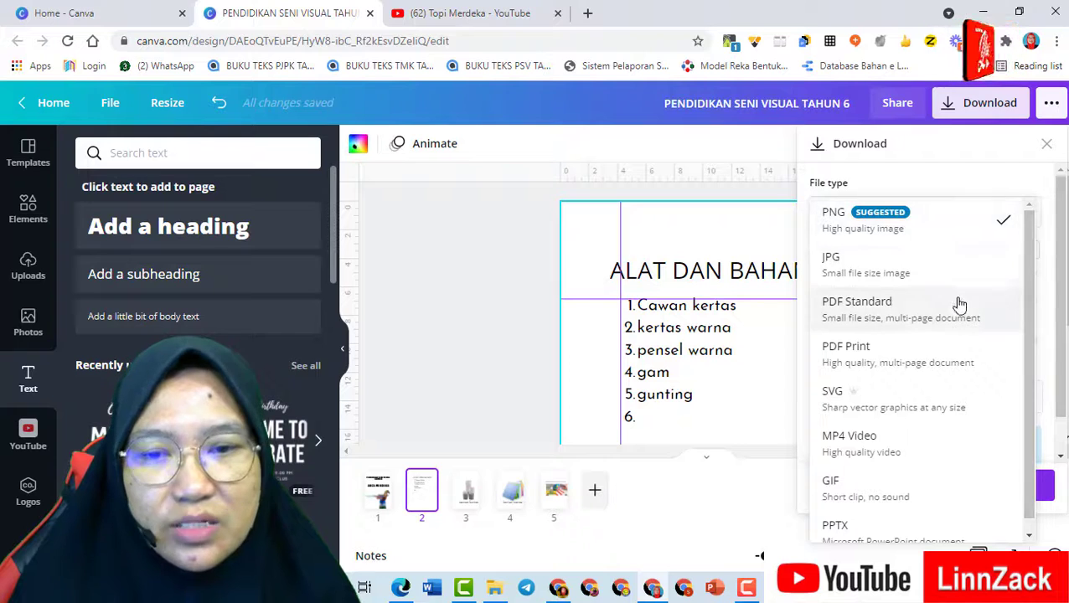
scroll(957, 303, "down", 1)
scroll(931, 394, "up", 1)
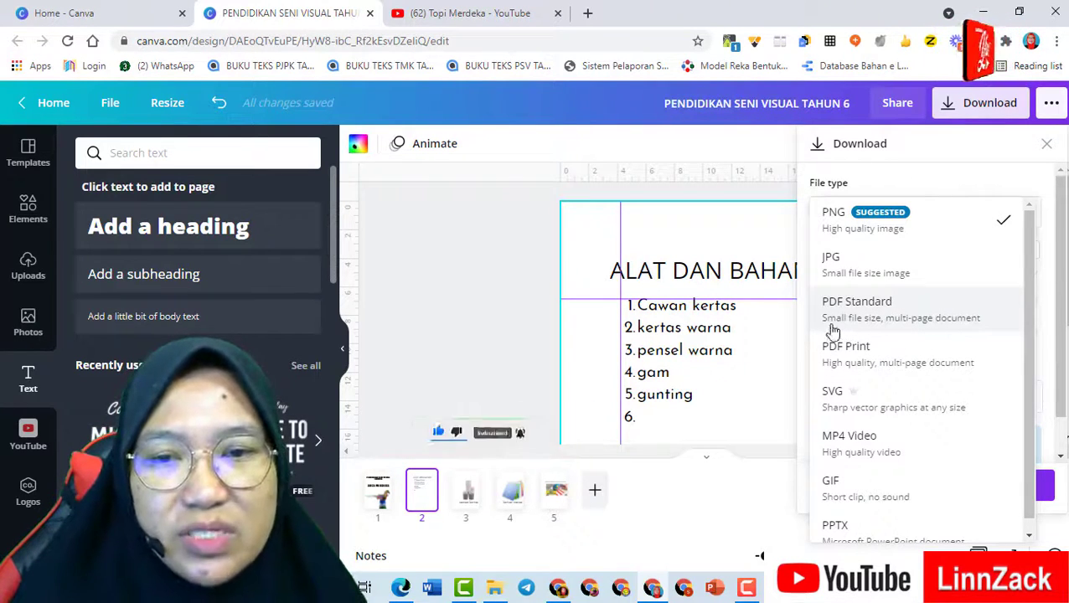
left_click(881, 374)
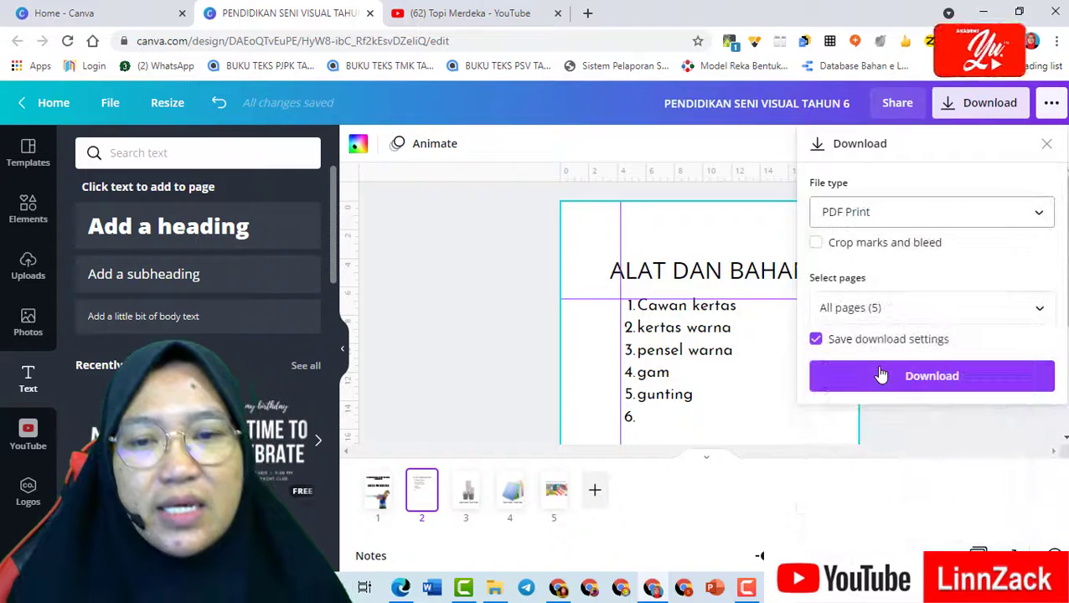
left_click(927, 388)
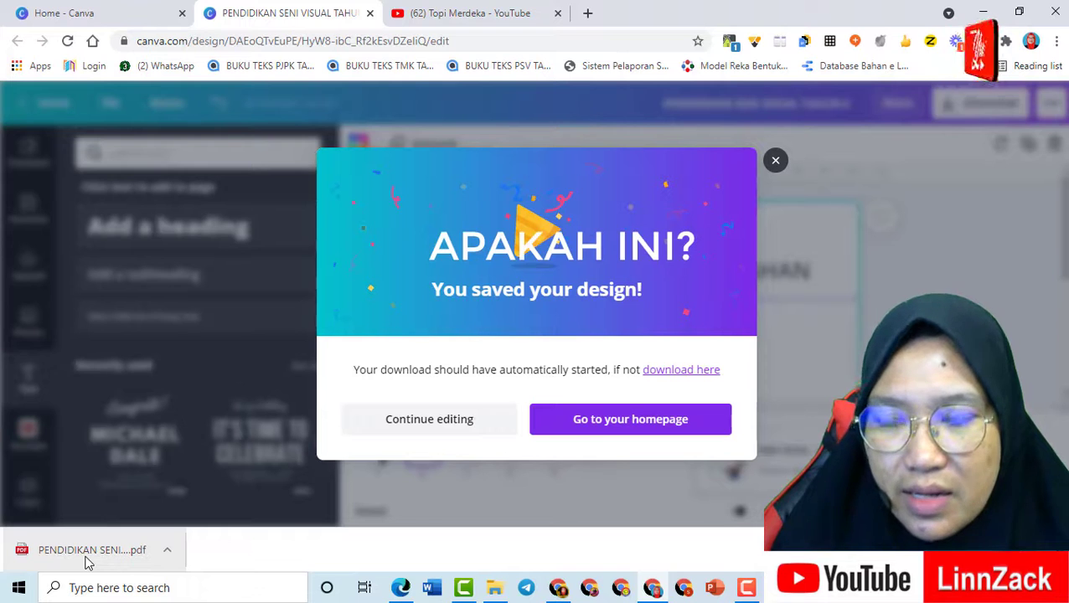
- Open the downloaded PDF and look through its pages, ending on page 5 with the video thumbnail
left_click(86, 560)
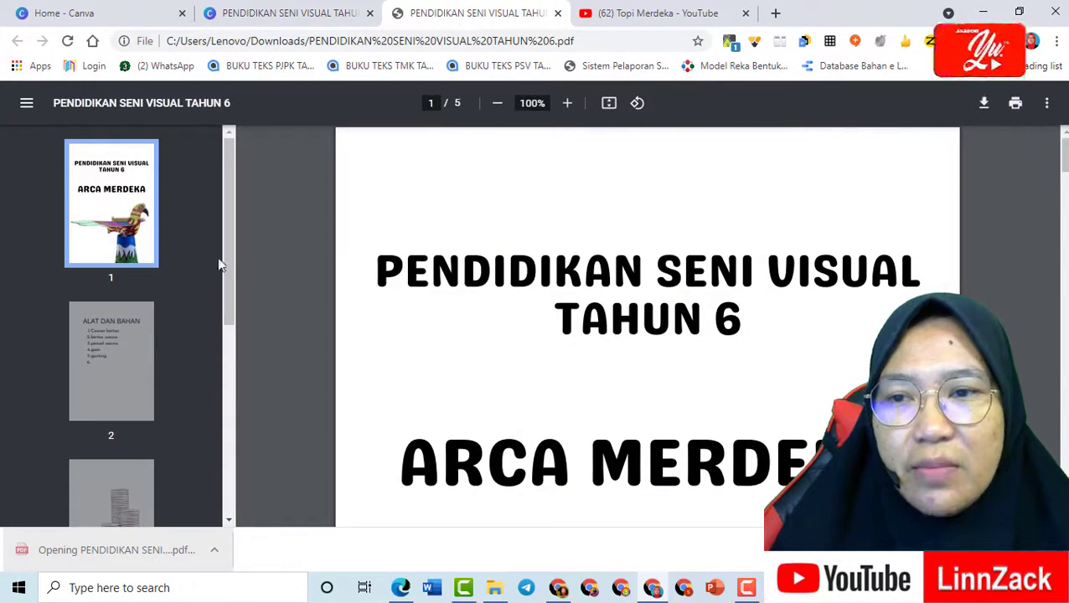
scroll(130, 251, "down", 2)
scroll(130, 250, "up", 2)
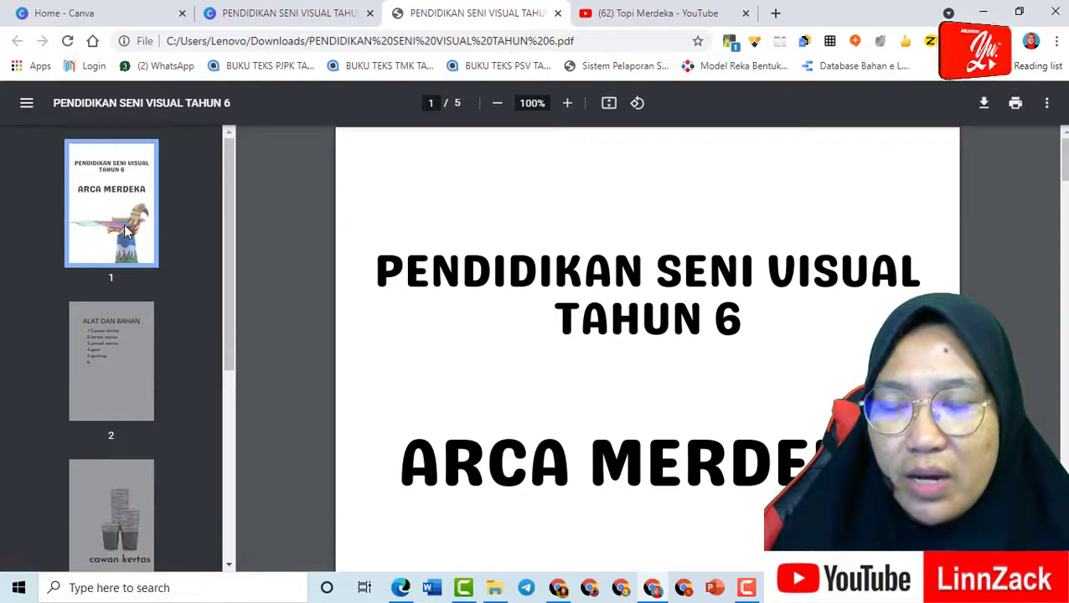
left_click(129, 363)
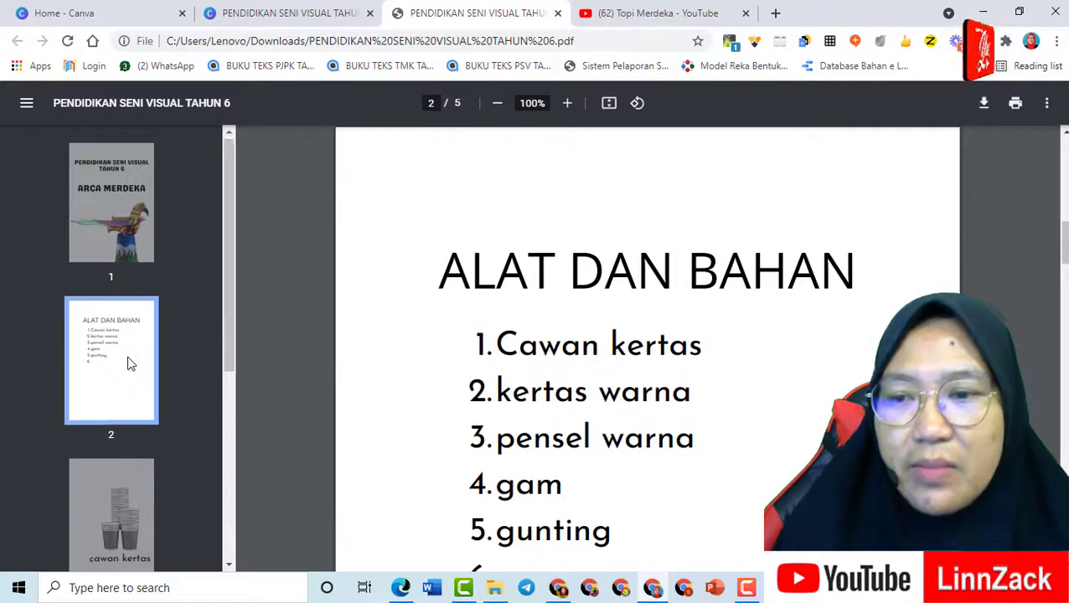
scroll(121, 335, "down", 3)
left_click(117, 295)
scroll(116, 300, "down", 2)
left_click(116, 304)
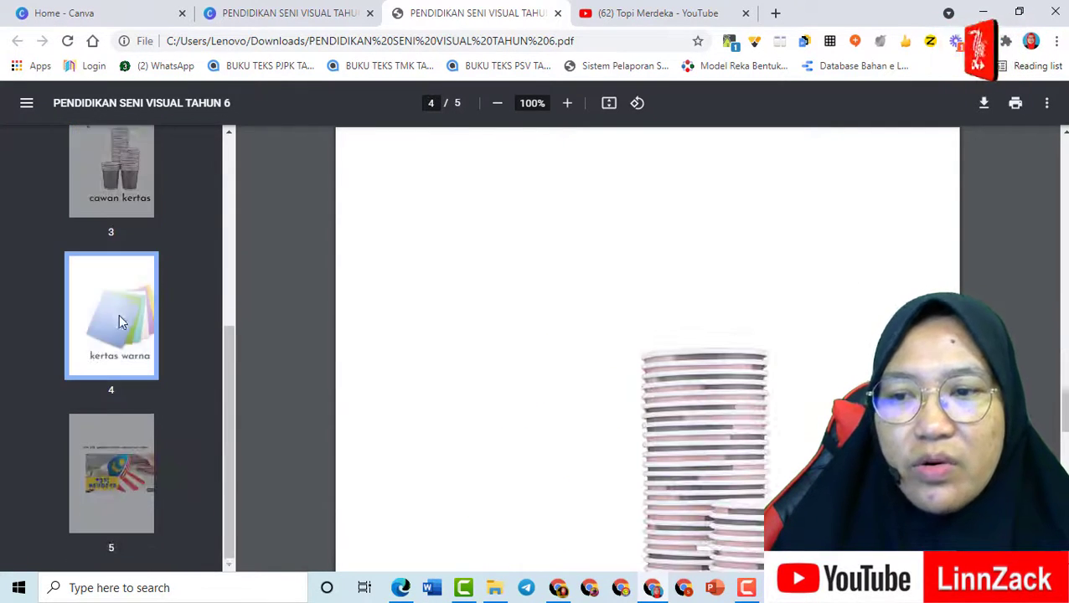
left_click(117, 459)
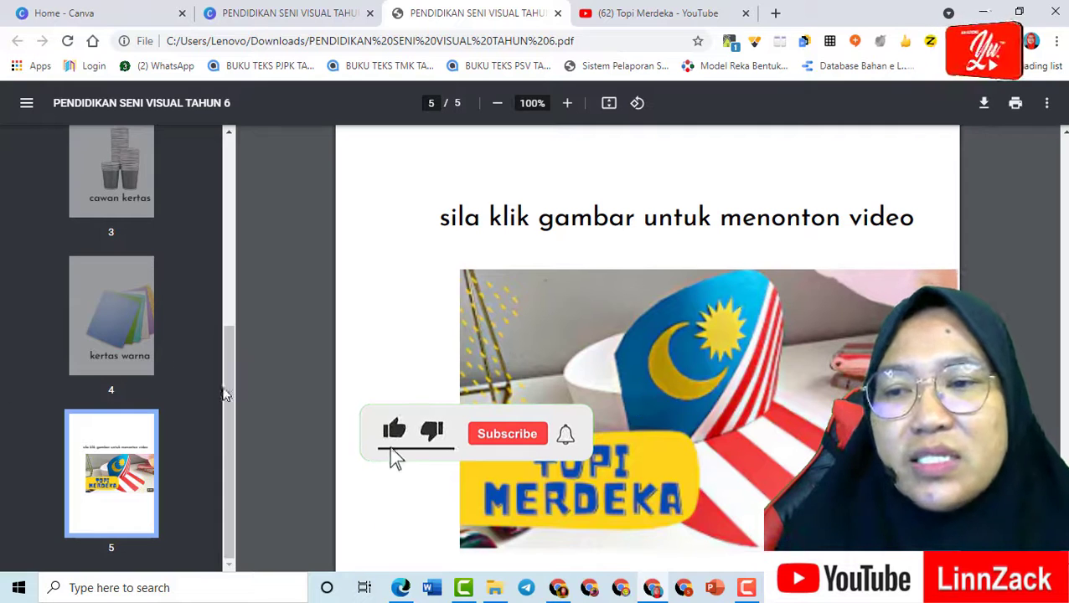
- Test the linked Topi Merdeka picture on page 5 of the PDF, close the opened video and return to the Canva design
scroll(600, 437, "down", 2)
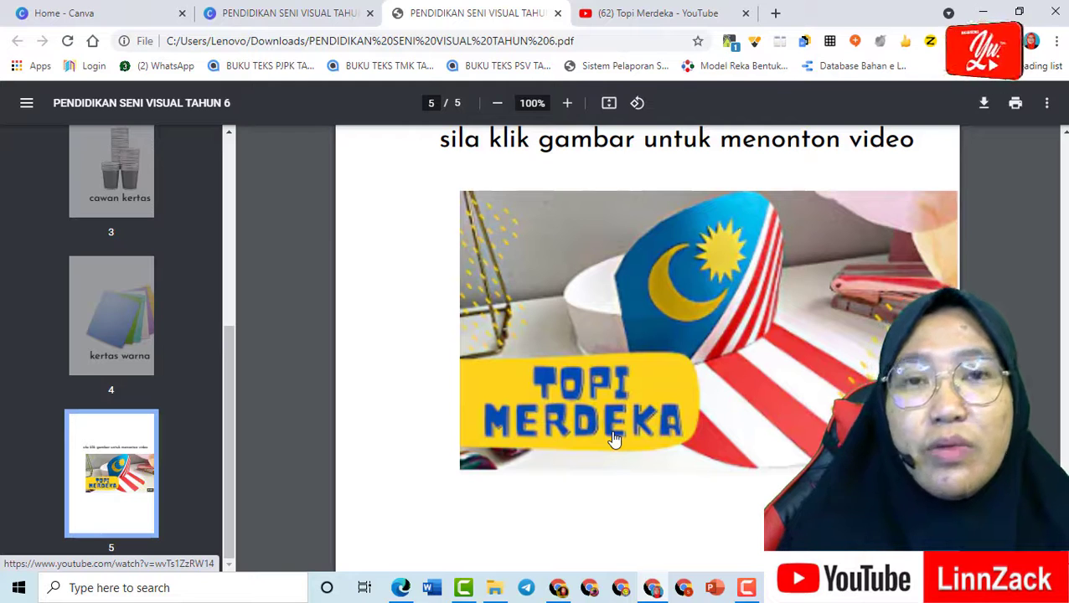
scroll(725, 275, "up", 2)
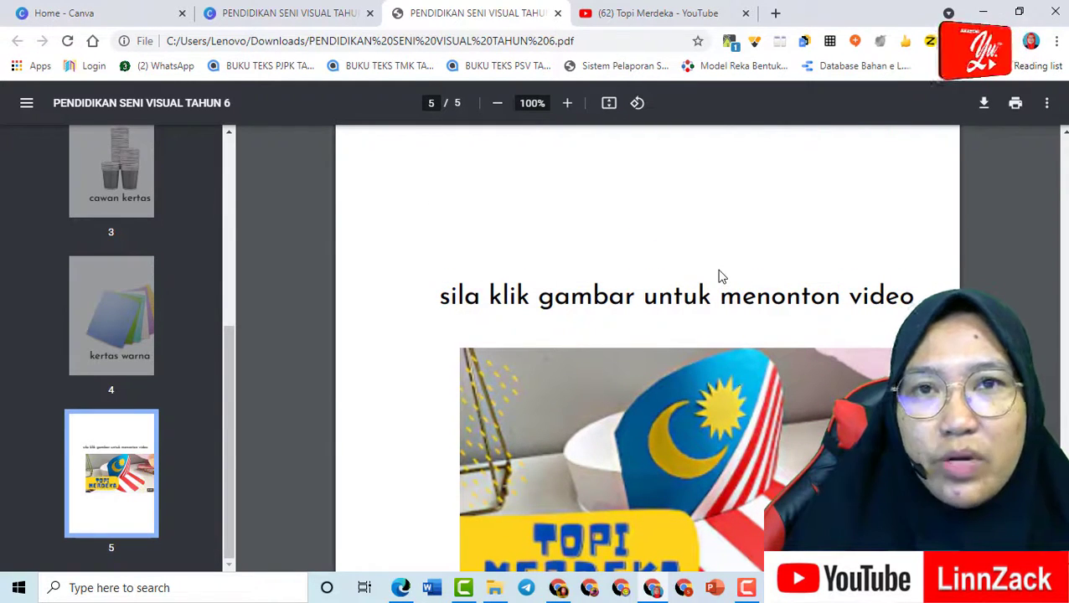
scroll(721, 268, "down", 2)
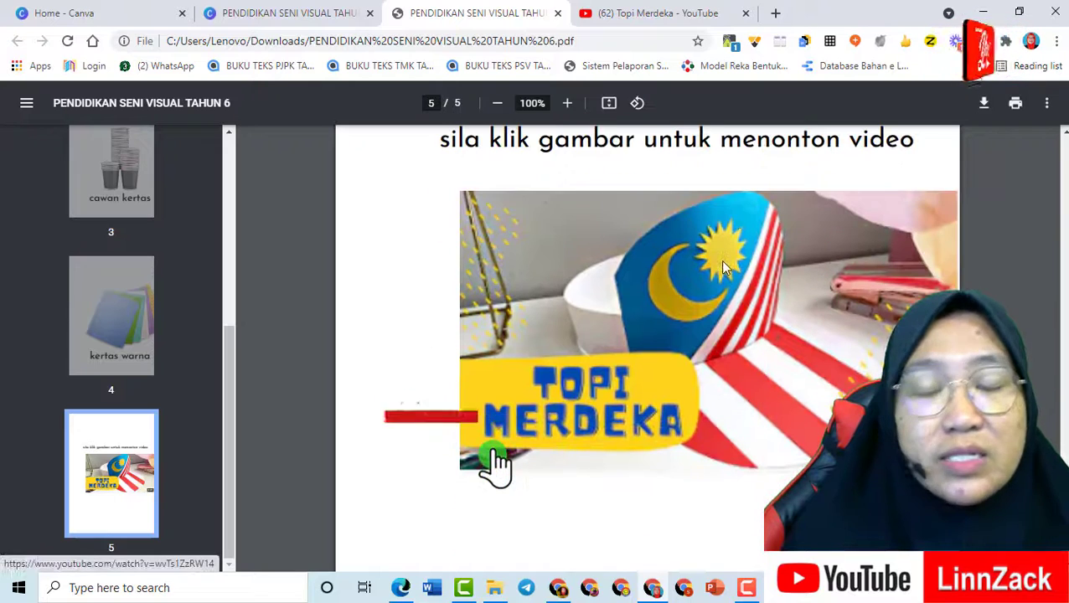
scroll(721, 285, "up", 1)
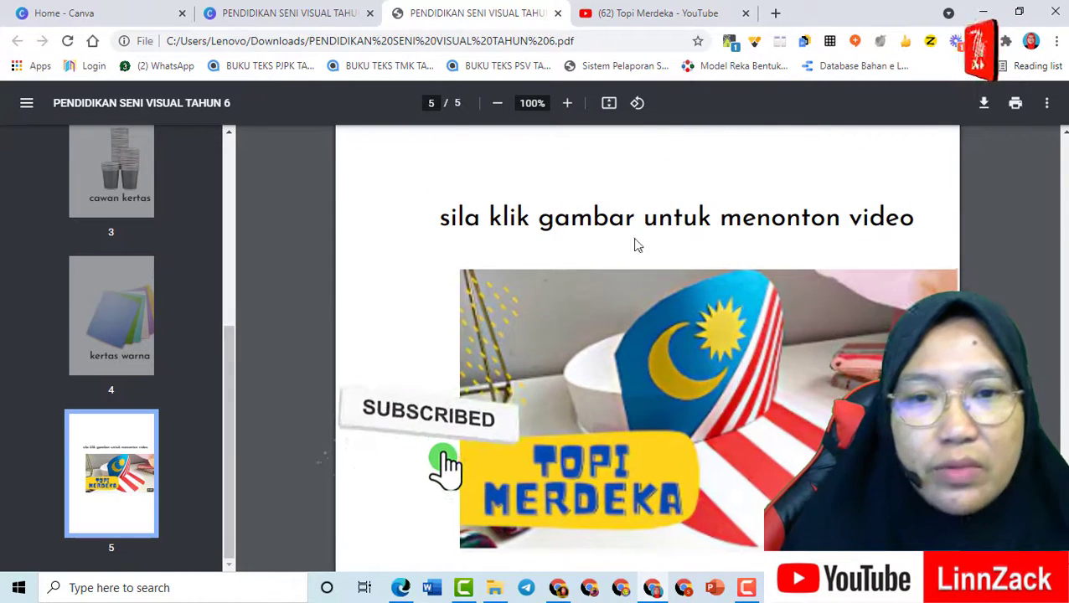
scroll(619, 369, "down", 1)
left_click(643, 361)
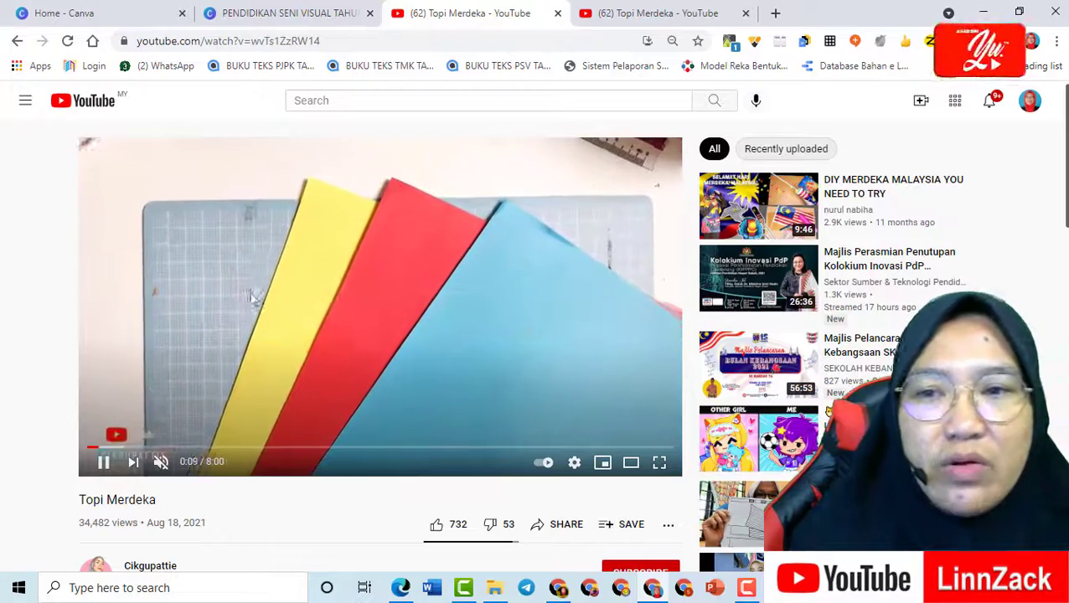
left_click(557, 13)
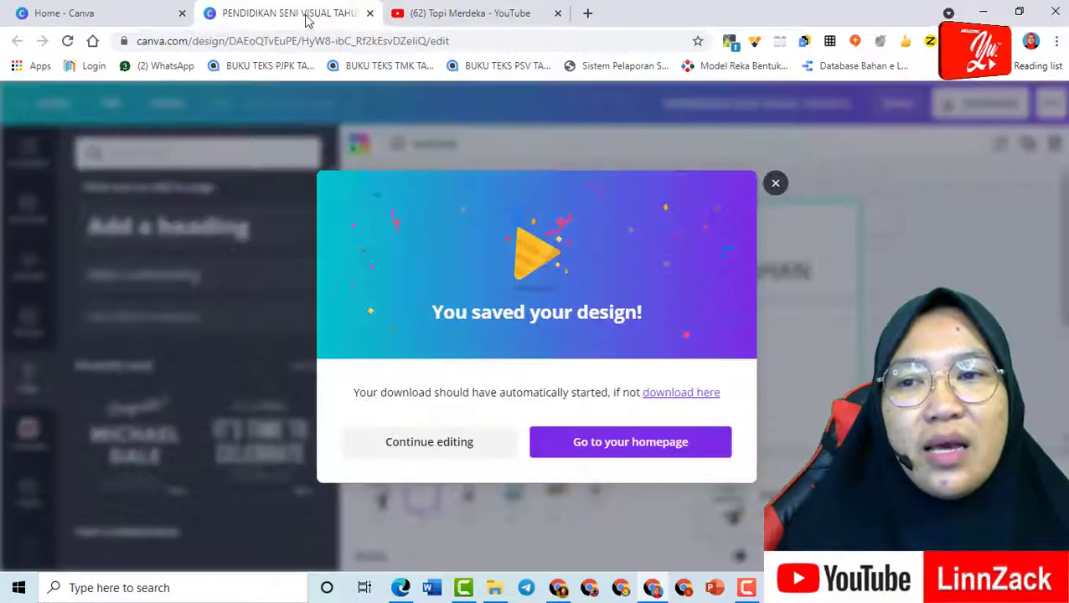
left_click(776, 184)
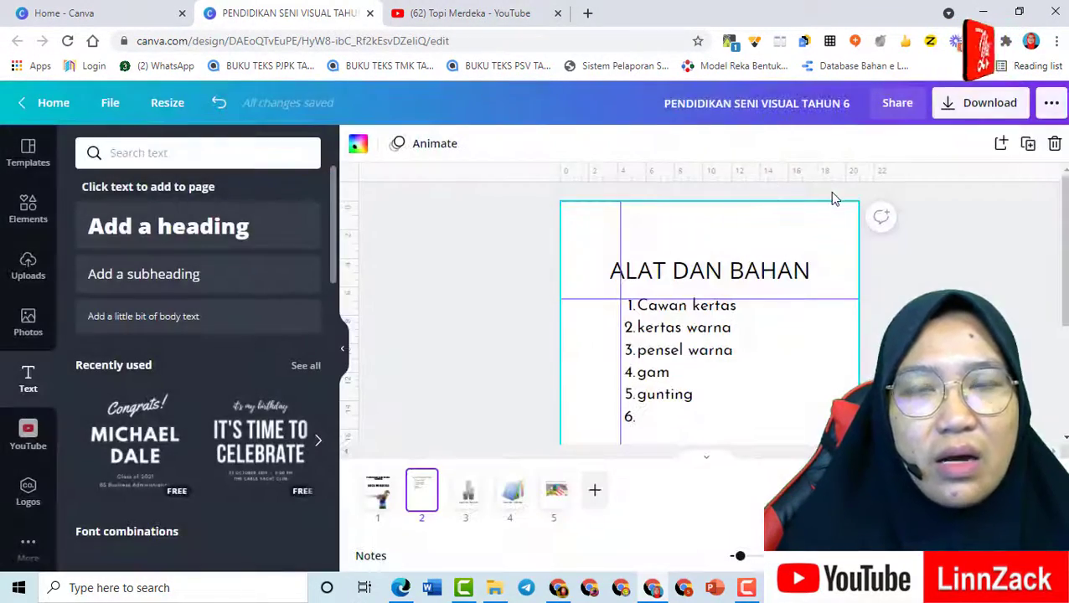